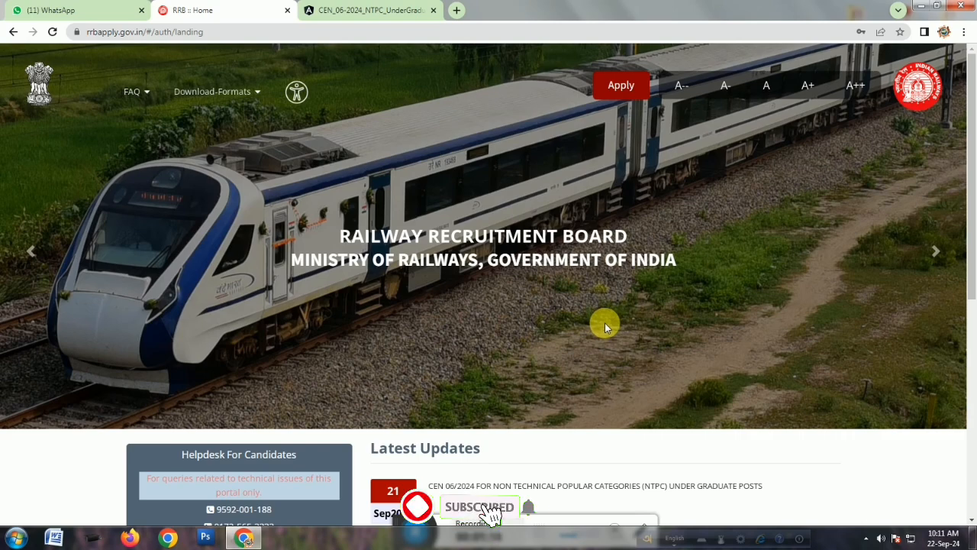
Open the CEN 06/2024 notice for Non Technical Popular Categories (NTPC) Under Graduate posts from the latest updates.
{"action": "scroll", "coordinate": [626, 329], "scroll_direction": "down", "scroll_amount": 2}
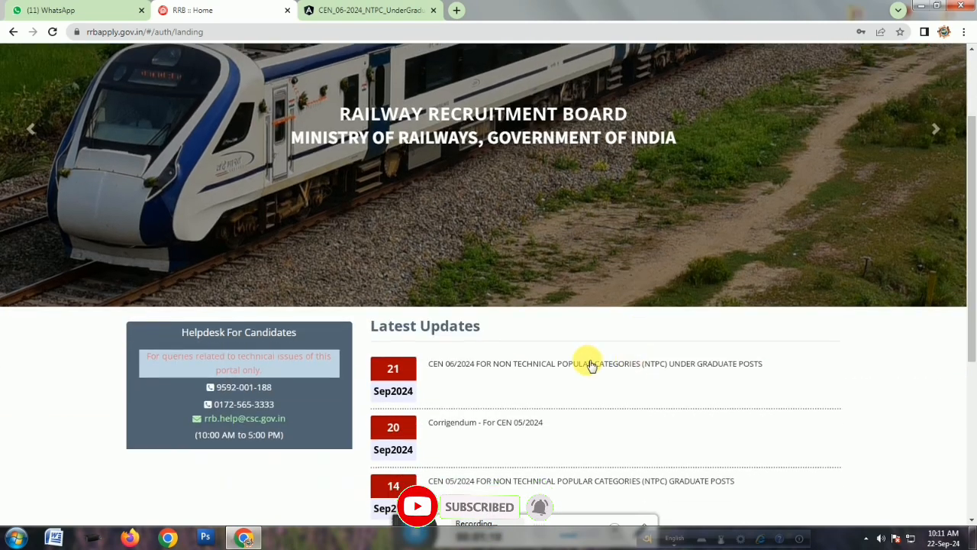
{"action": "left_click_drag", "start_coordinate": [382, 328], "coordinate": [401, 374]}
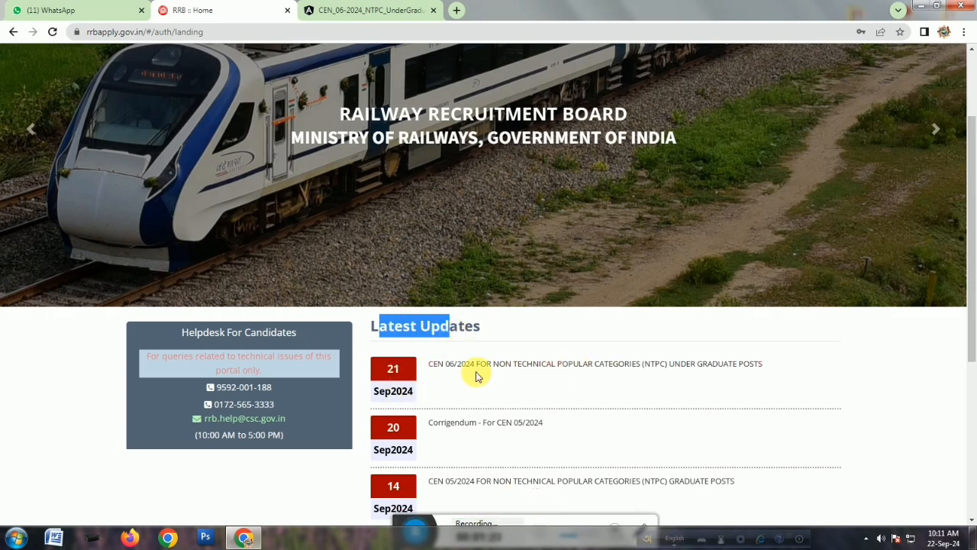
{"action": "left_click", "coordinate": [585, 366]}
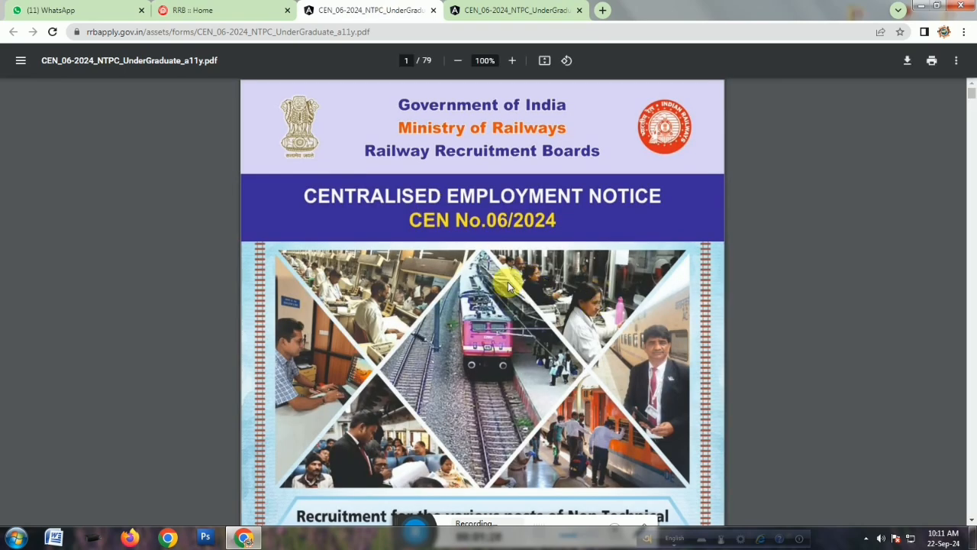
Read through the notice's table of contents and important dates, highlighting the registration opening date.
{"action": "scroll", "coordinate": [508, 286], "scroll_direction": "down", "scroll_amount": 8}
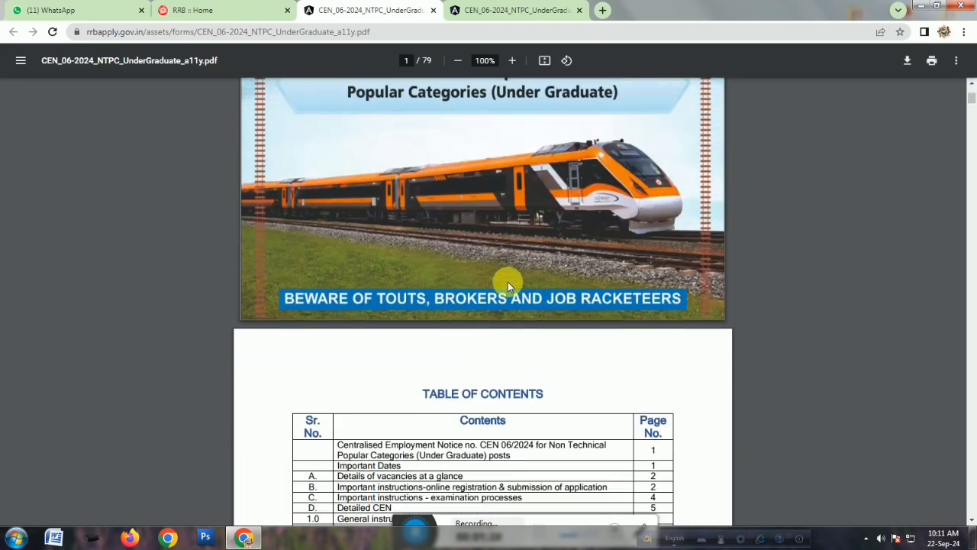
{"action": "scroll", "coordinate": [508, 285], "scroll_direction": "down", "scroll_amount": 5}
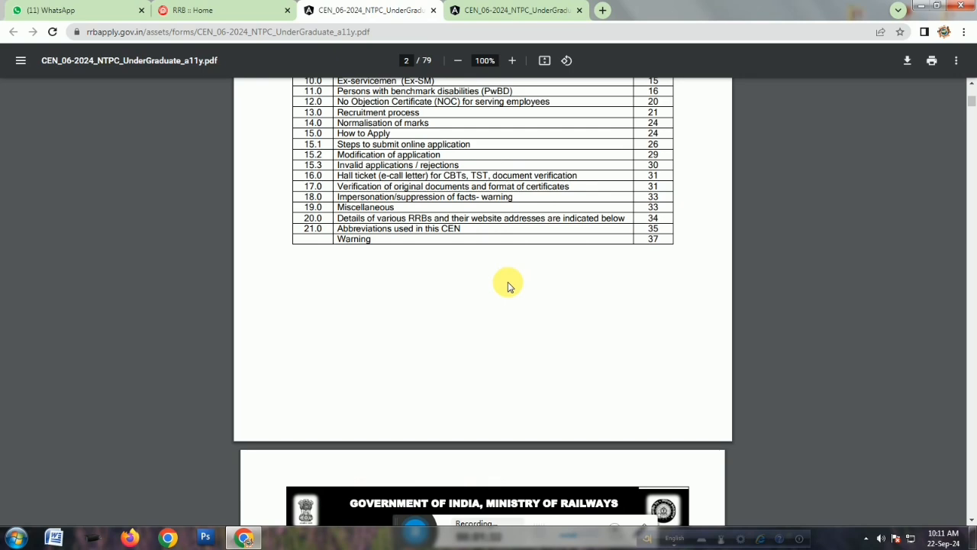
{"action": "scroll", "coordinate": [509, 286], "scroll_direction": "down", "scroll_amount": 2}
{"action": "scroll", "coordinate": [509, 286], "scroll_direction": "down", "scroll_amount": 3}
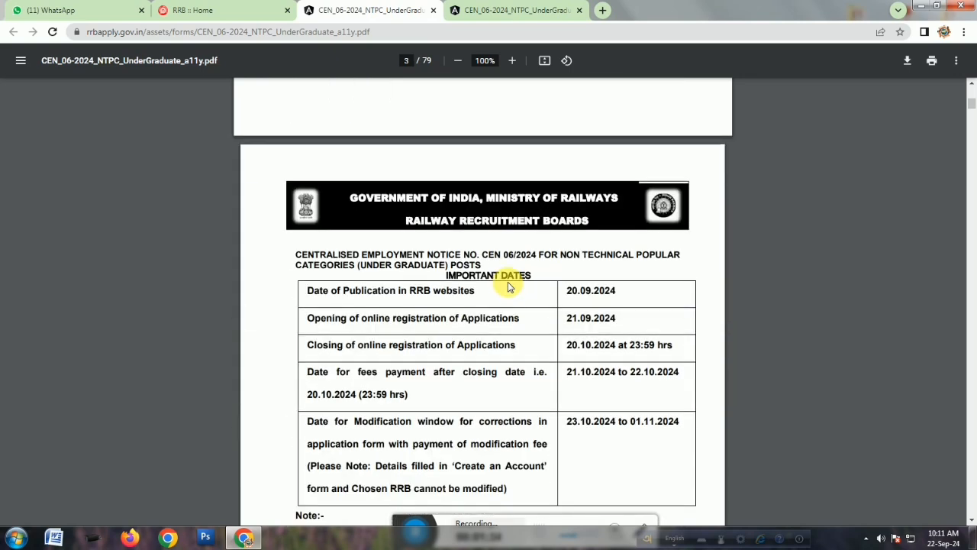
{"action": "scroll", "coordinate": [510, 284], "scroll_direction": "down", "scroll_amount": 1}
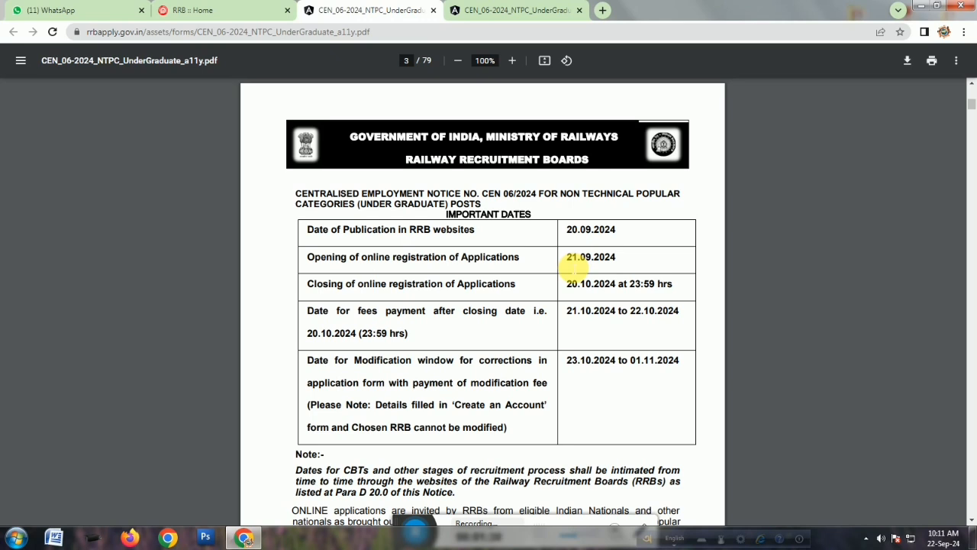
{"action": "left_click_drag", "start_coordinate": [570, 258], "coordinate": [588, 260]}
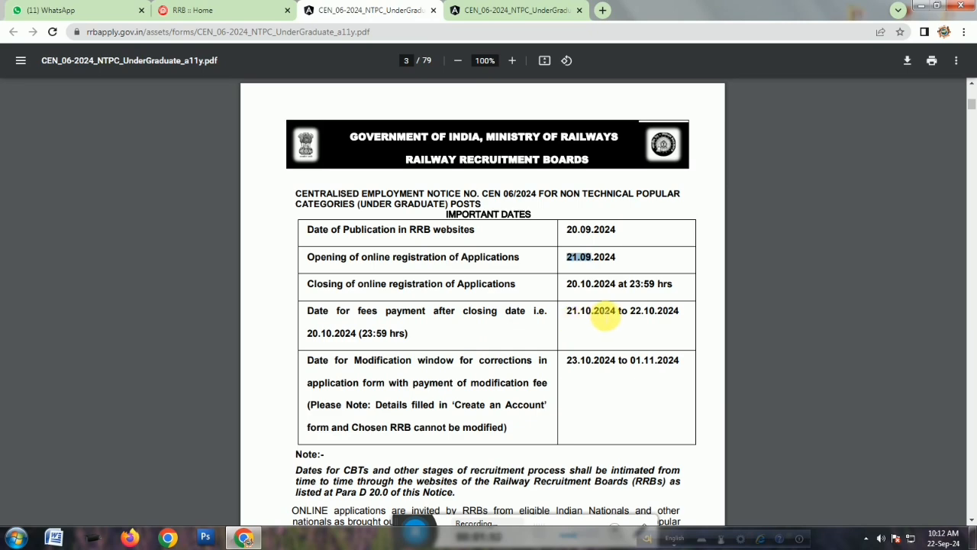
{"action": "scroll", "coordinate": [617, 314], "scroll_direction": "down", "scroll_amount": 3}
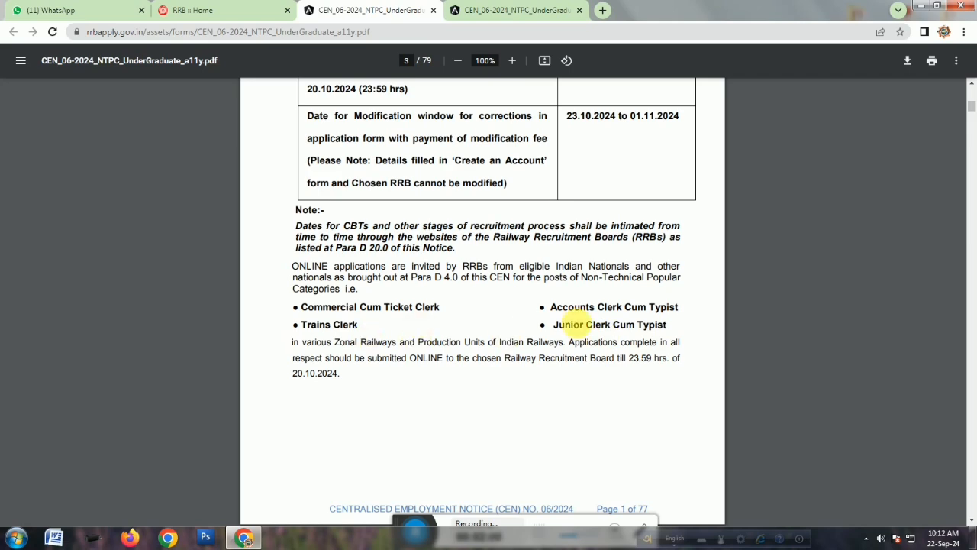
{"action": "scroll", "coordinate": [584, 324], "scroll_direction": "down", "scroll_amount": 5}
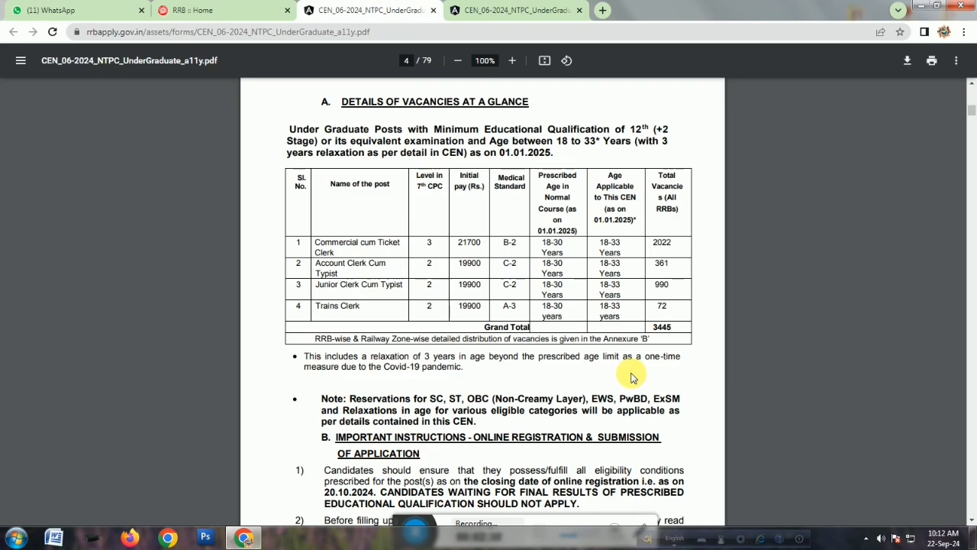
Examine the vacancy table and the online registration and examination instructions in the notice.
{"action": "scroll", "coordinate": [631, 377], "scroll_direction": "down", "scroll_amount": 5}
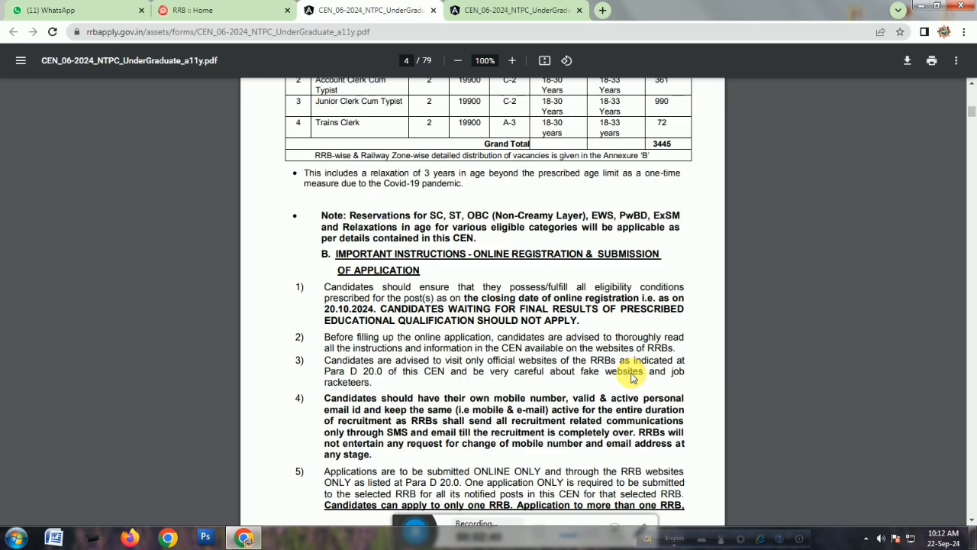
{"action": "scroll", "coordinate": [631, 377], "scroll_direction": "down", "scroll_amount": 15}
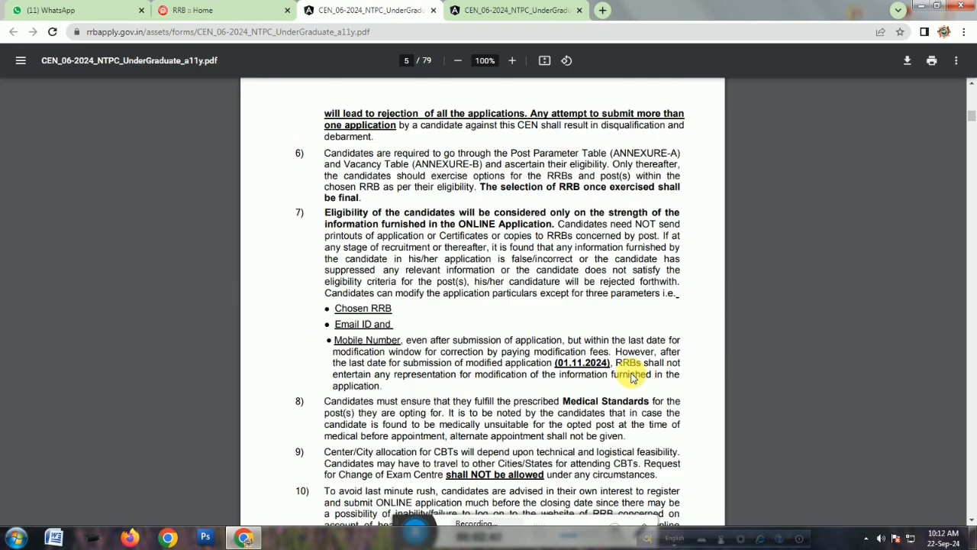
{"action": "scroll", "coordinate": [631, 377], "scroll_direction": "down", "scroll_amount": 20}
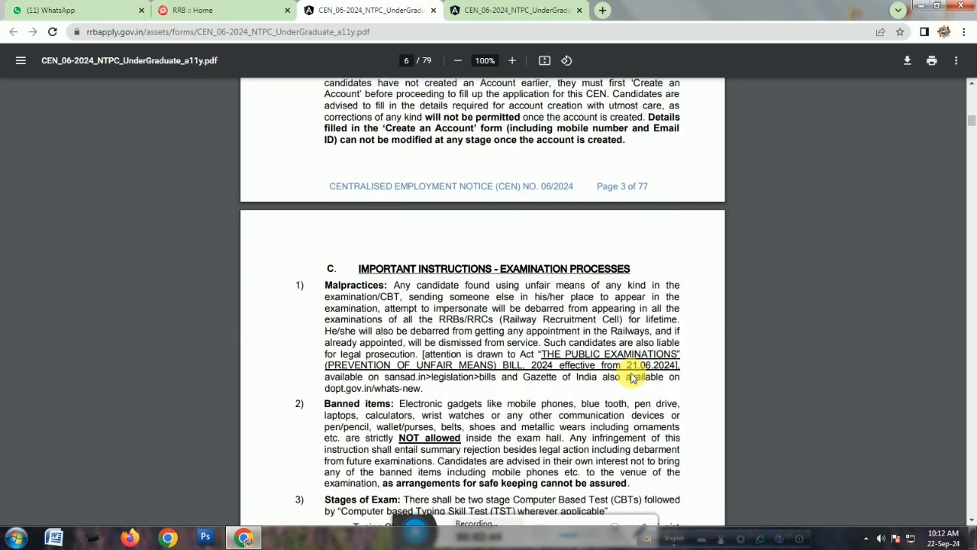
{"action": "scroll", "coordinate": [631, 377], "scroll_direction": "down", "scroll_amount": 15}
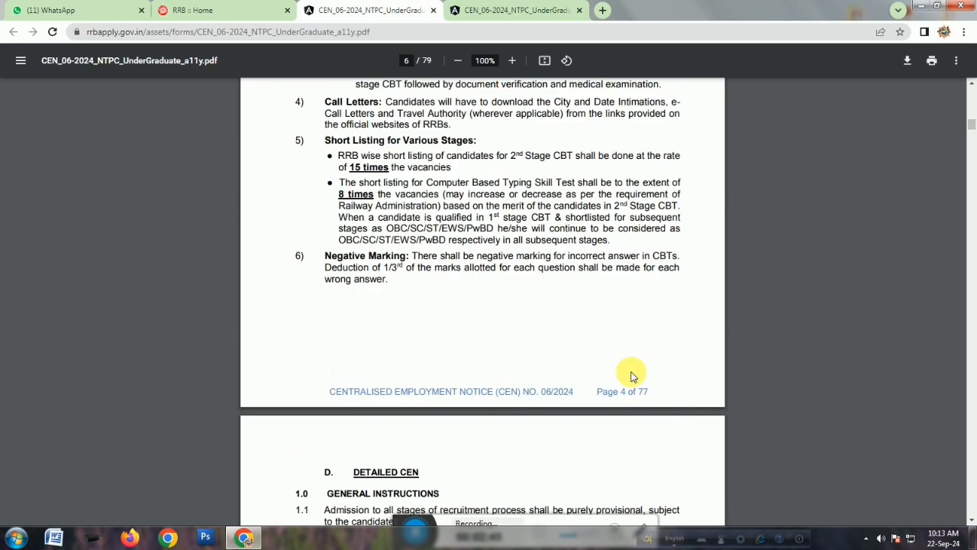
{"action": "scroll", "coordinate": [631, 377], "scroll_direction": "down", "scroll_amount": 1}
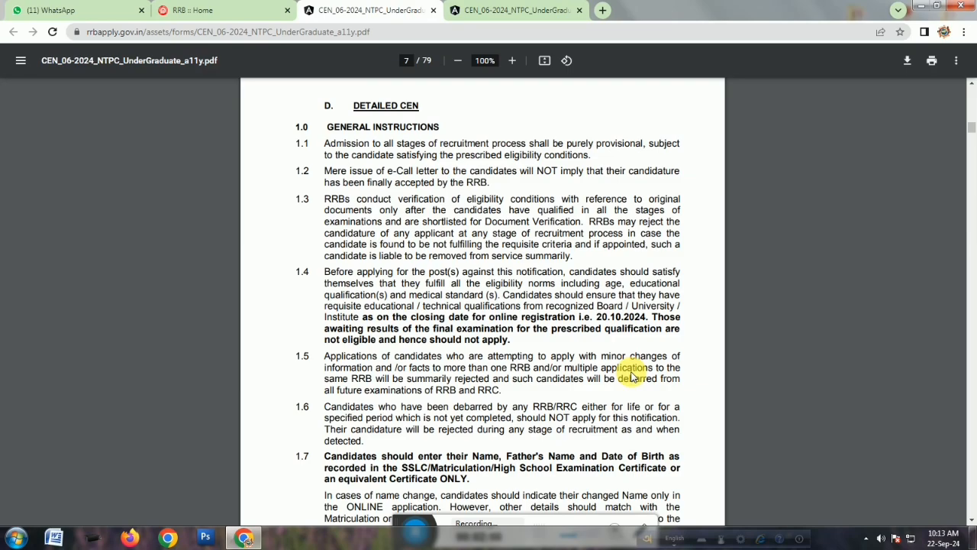
{"action": "scroll", "coordinate": [632, 377], "scroll_direction": "down", "scroll_amount": 20}
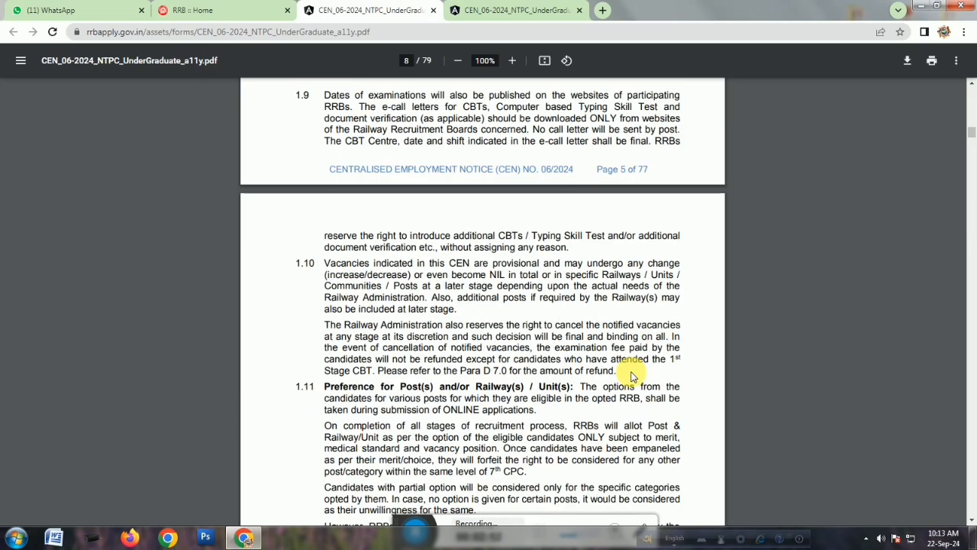
{"action": "scroll", "coordinate": [631, 377], "scroll_direction": "down", "scroll_amount": 15}
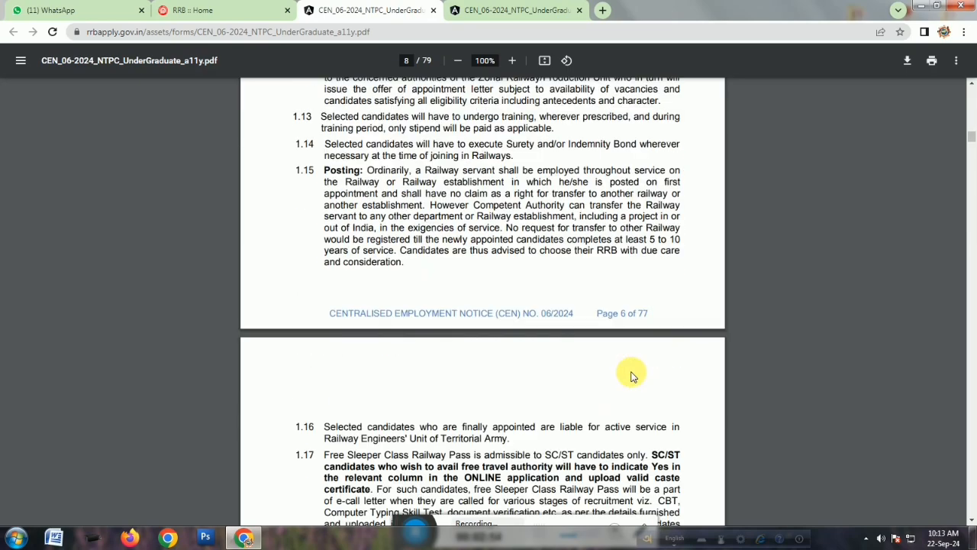
Read the vacancy, medical standards and nationality sections of the notice.
{"action": "scroll", "coordinate": [631, 377], "scroll_direction": "down", "scroll_amount": 12}
{"action": "scroll", "coordinate": [632, 377], "scroll_direction": "down", "scroll_amount": 8}
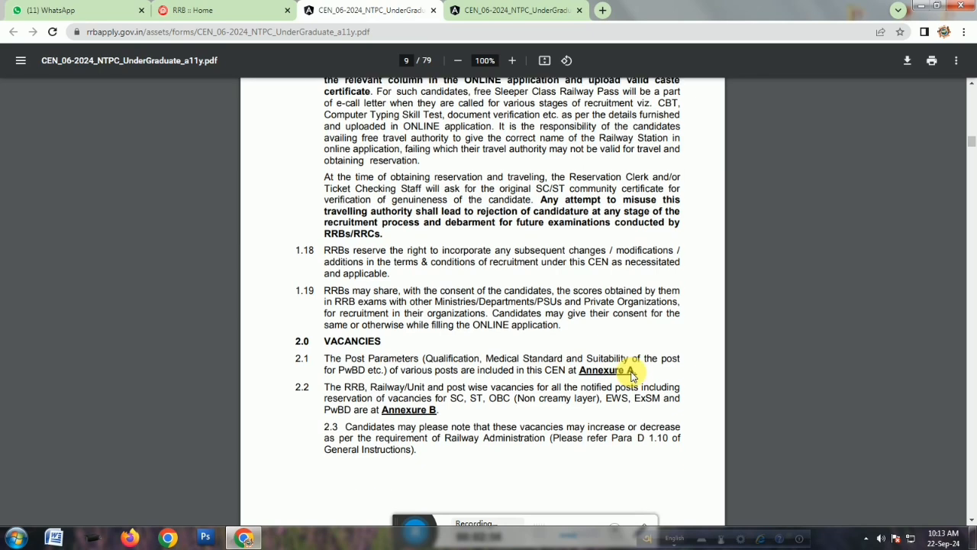
{"action": "scroll", "coordinate": [631, 377], "scroll_direction": "down", "scroll_amount": 10}
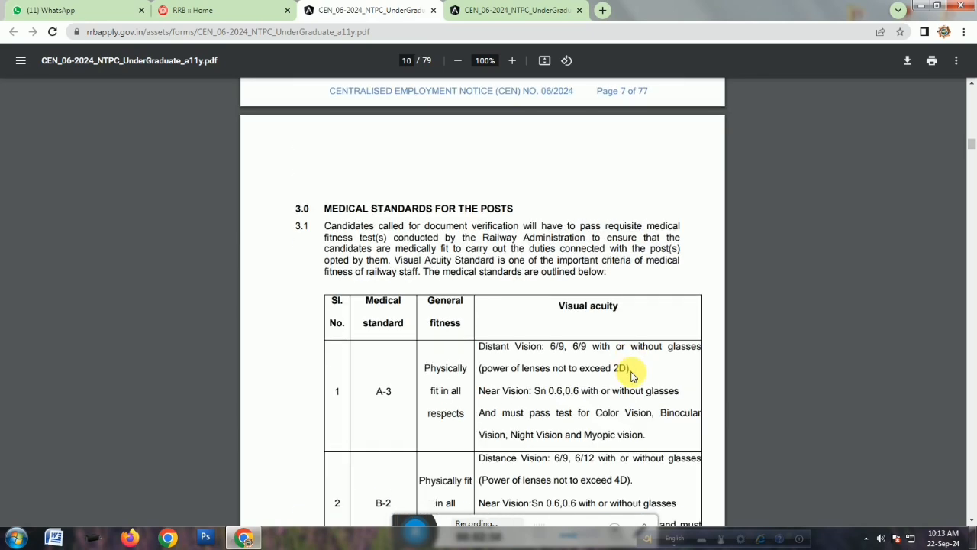
{"action": "scroll", "coordinate": [631, 376], "scroll_direction": "down", "scroll_amount": 20}
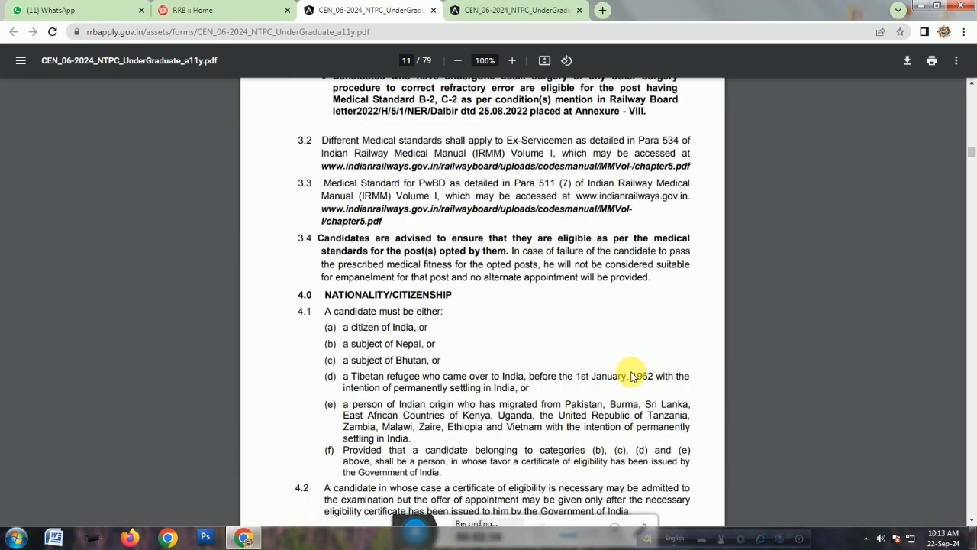
{"action": "scroll", "coordinate": [632, 377], "scroll_direction": "down", "scroll_amount": 1}
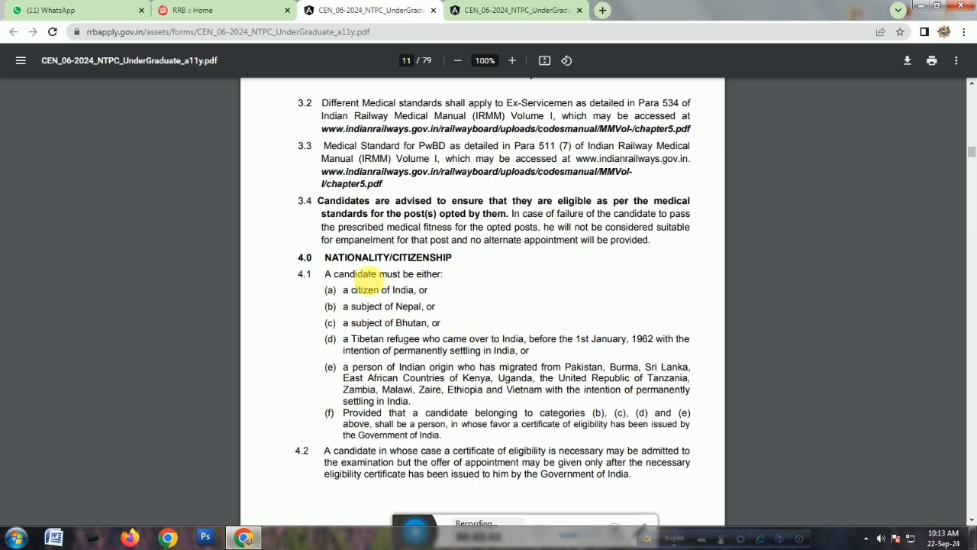
{"action": "scroll", "coordinate": [617, 312], "scroll_direction": "down", "scroll_amount": 20}
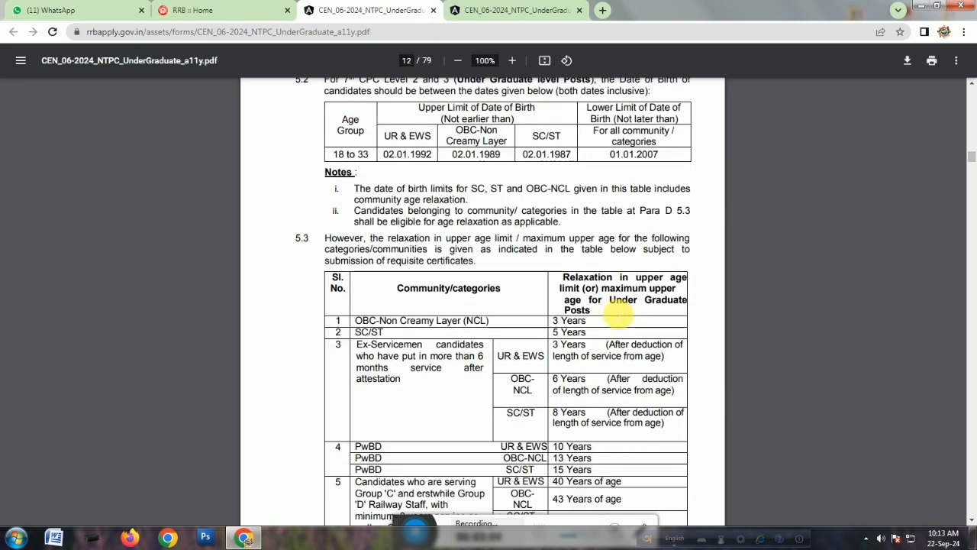
Examine the age limit table, highlighting the lower date-of-birth limit, and the age relaxation categories.
{"action": "scroll", "coordinate": [619, 314], "scroll_direction": "up", "scroll_amount": 2}
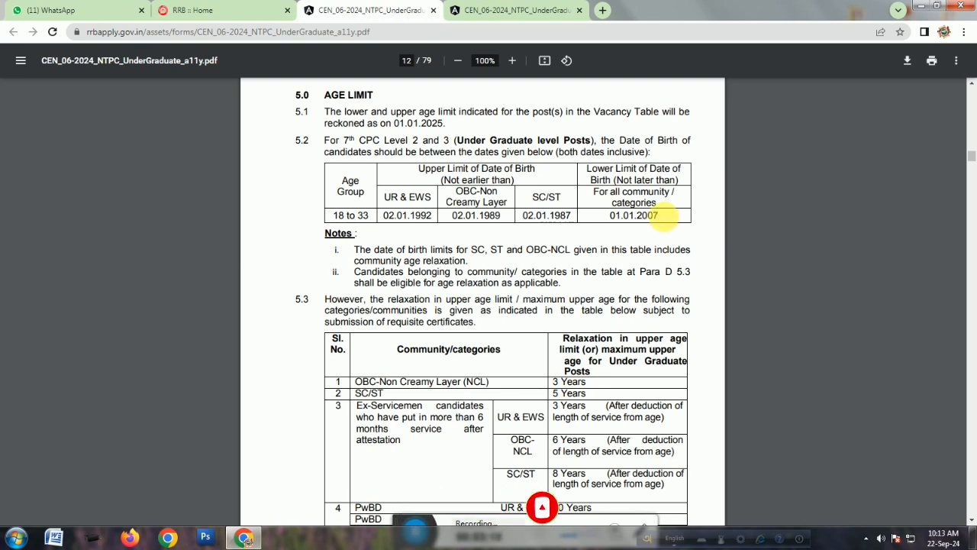
{"action": "left_click_drag", "start_coordinate": [661, 216], "coordinate": [610, 217]}
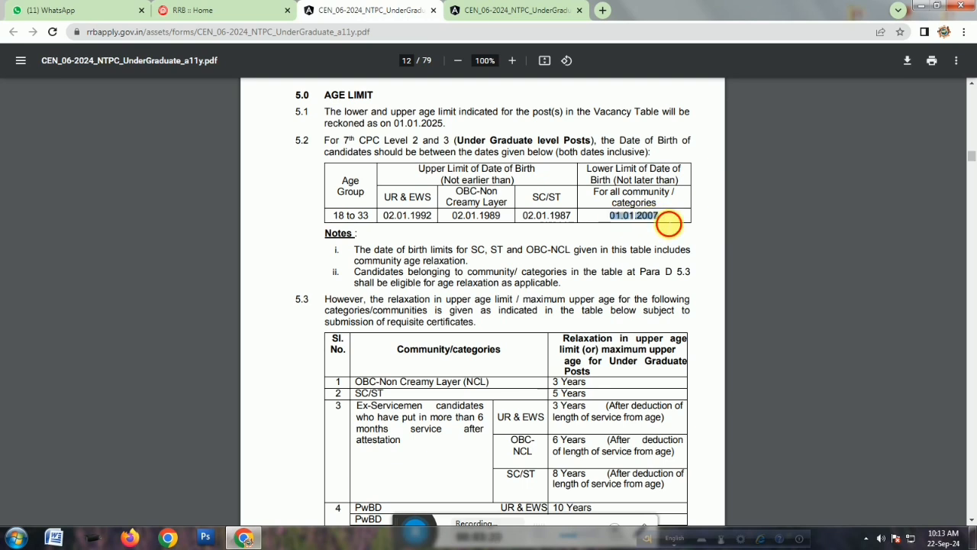
{"action": "left_click", "coordinate": [669, 223]}
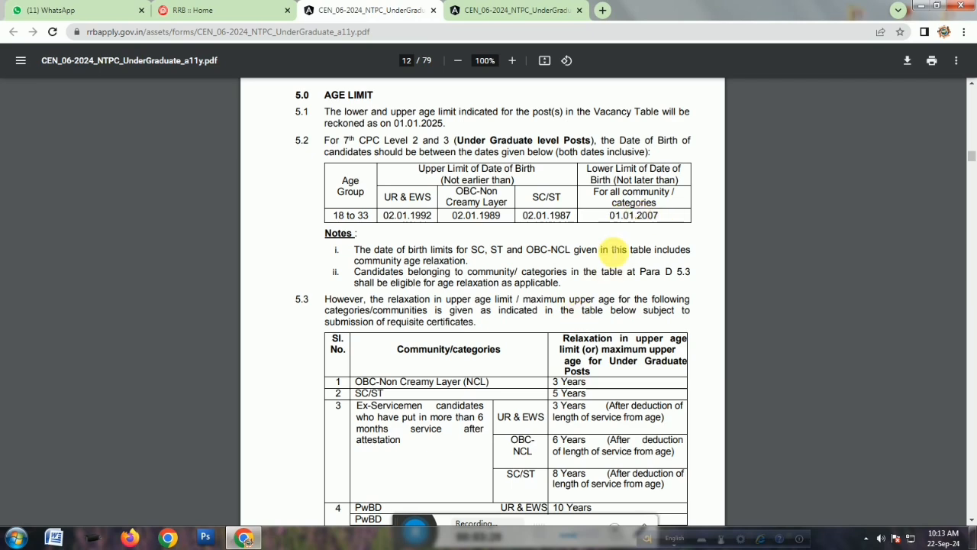
{"action": "scroll", "coordinate": [614, 250], "scroll_direction": "down", "scroll_amount": 10}
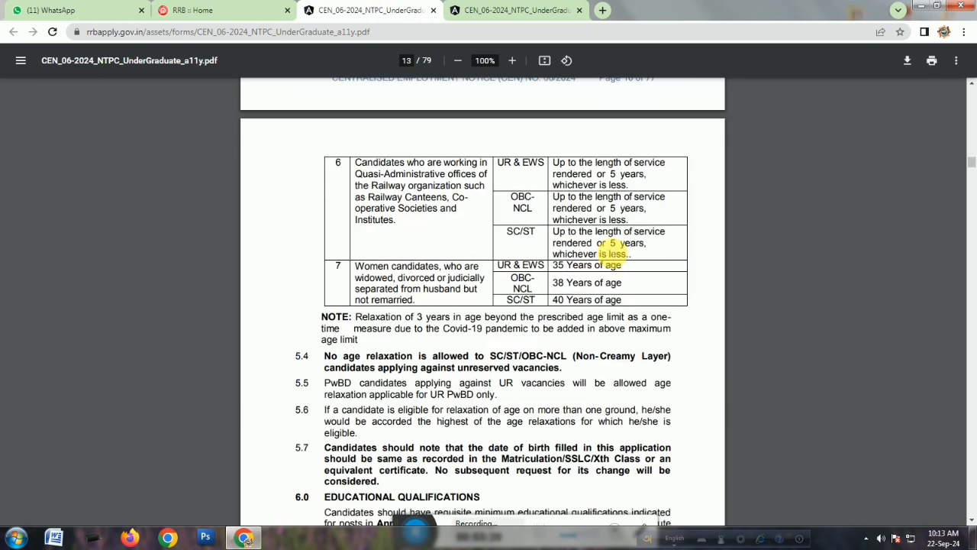
{"action": "scroll", "coordinate": [614, 251], "scroll_direction": "down", "scroll_amount": 3}
{"action": "scroll", "coordinate": [611, 256], "scroll_direction": "up", "scroll_amount": 3}
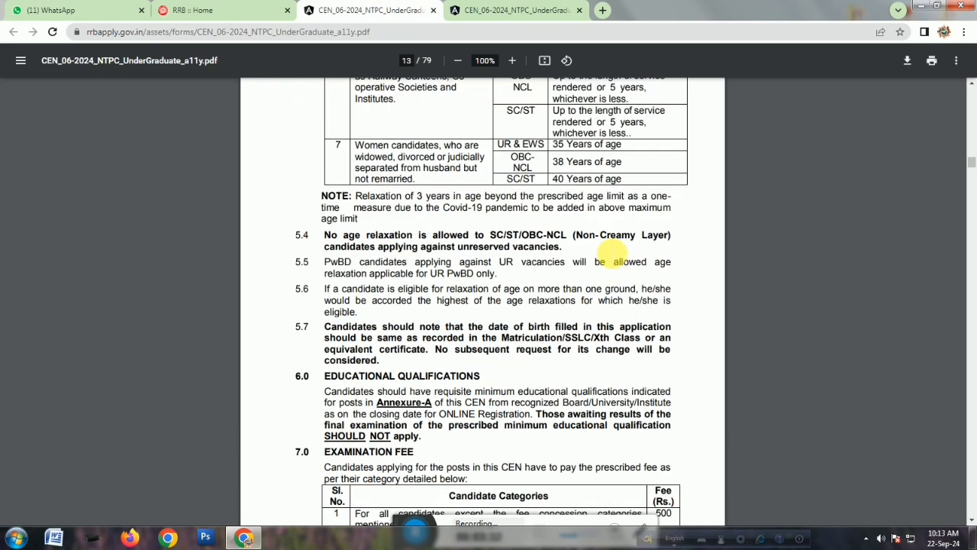
{"action": "scroll", "coordinate": [588, 261], "scroll_direction": "up", "scroll_amount": 3}
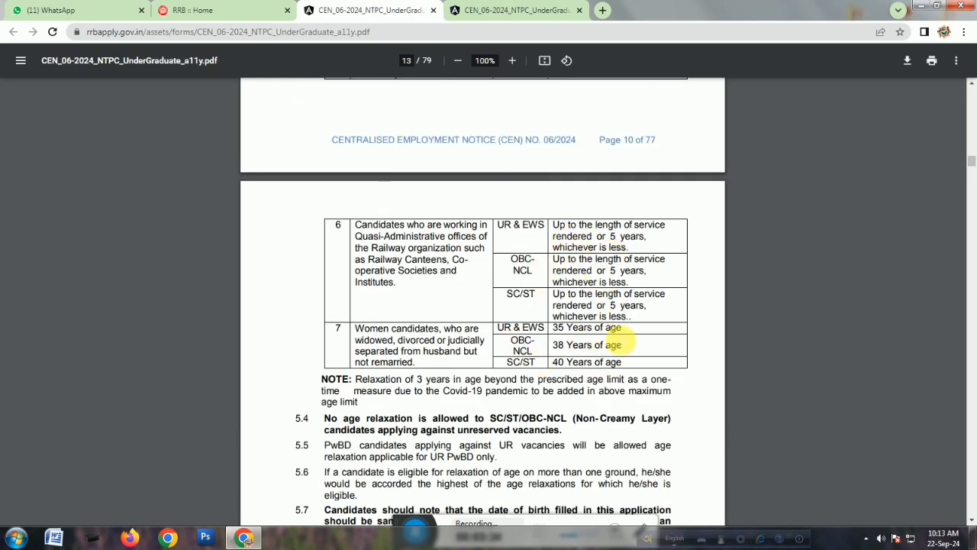
Review the examination fee table, highlighting its heading, then read the reservation sections.
{"action": "scroll", "coordinate": [613, 336], "scroll_direction": "down", "scroll_amount": 5}
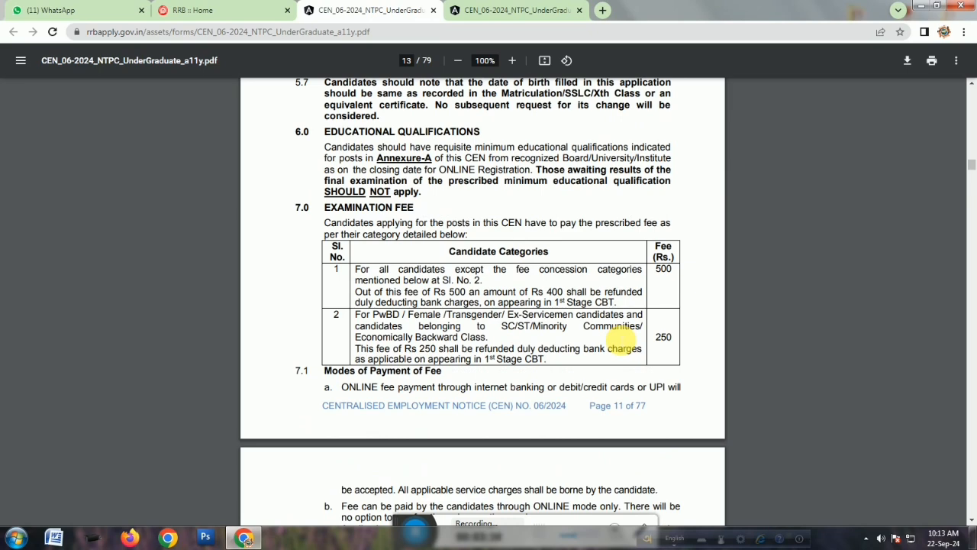
{"action": "scroll", "coordinate": [614, 336], "scroll_direction": "down", "scroll_amount": 3}
{"action": "scroll", "coordinate": [502, 229], "scroll_direction": "up", "scroll_amount": 3}
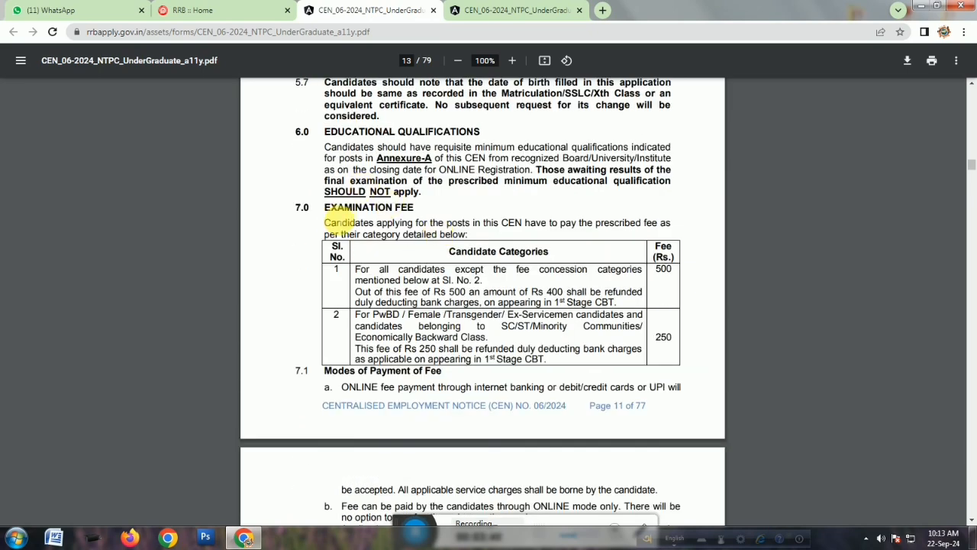
{"action": "left_click_drag", "start_coordinate": [327, 210], "coordinate": [417, 210]}
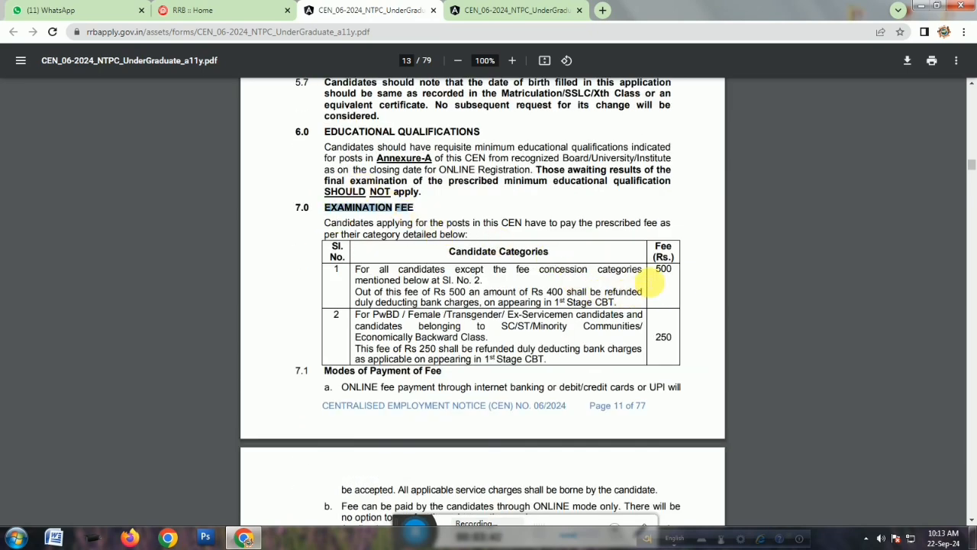
{"action": "left_click", "coordinate": [659, 278]}
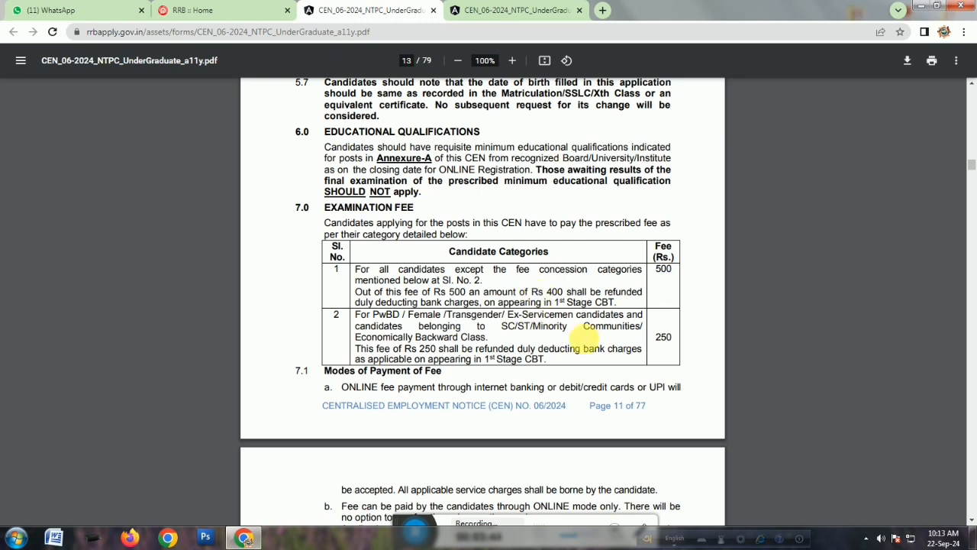
{"action": "double_click", "coordinate": [663, 338]}
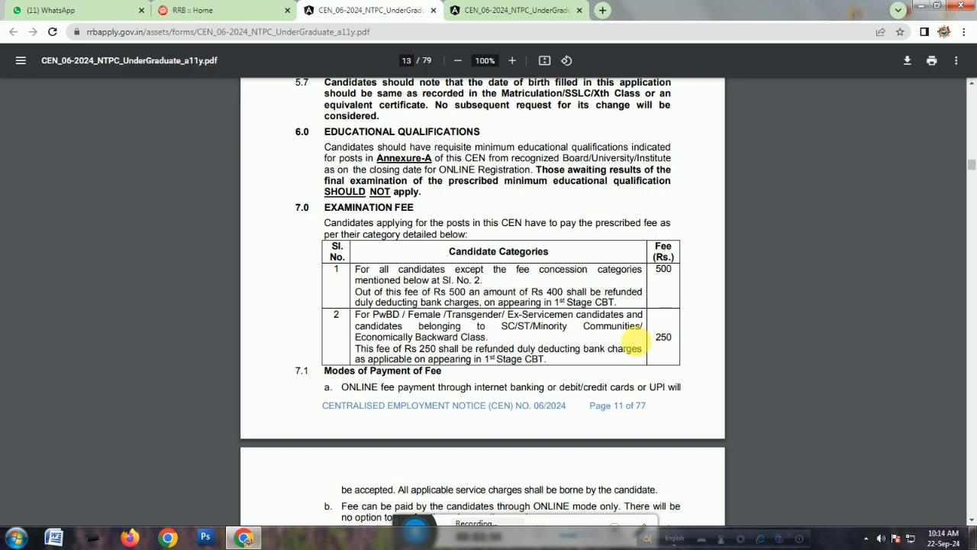
{"action": "scroll", "coordinate": [636, 340], "scroll_direction": "down", "scroll_amount": 12}
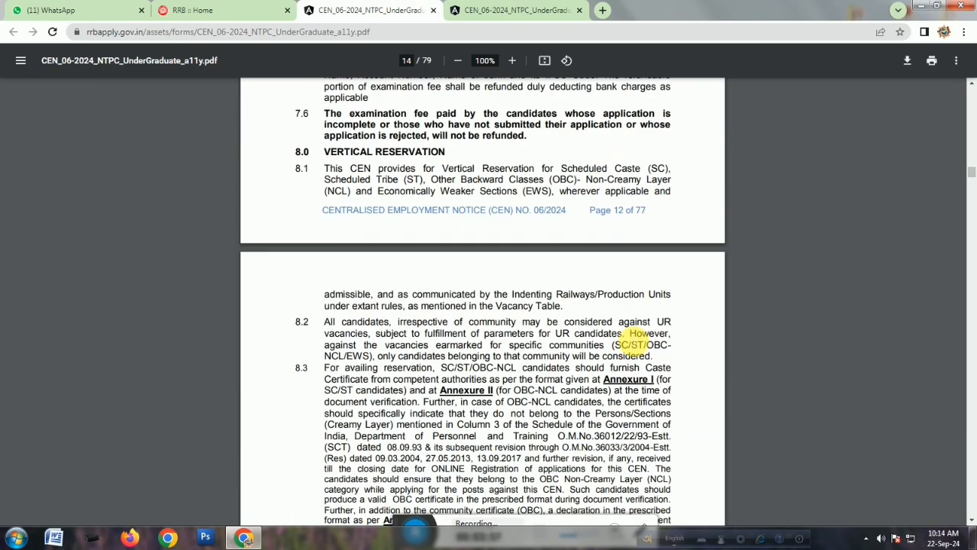
{"action": "scroll", "coordinate": [635, 344], "scroll_direction": "down", "scroll_amount": 10}
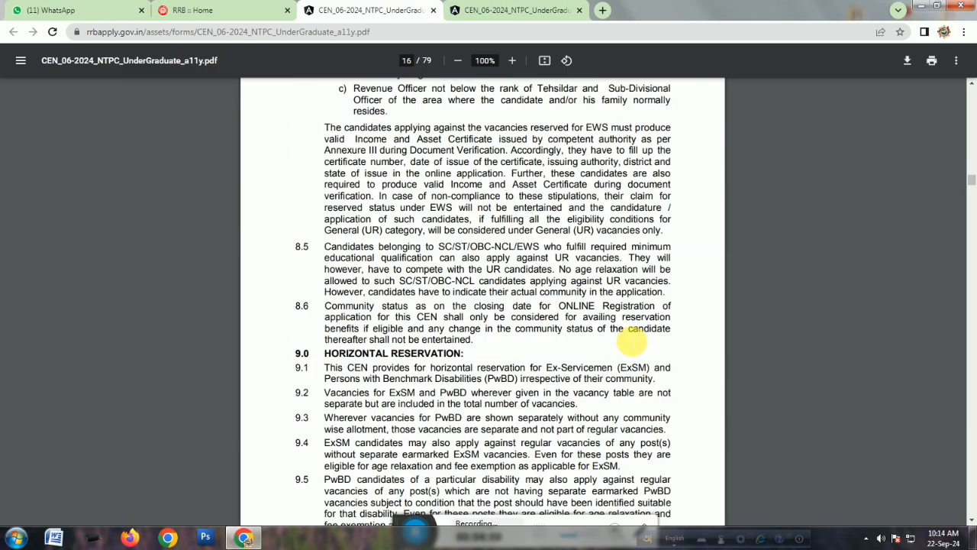
Read the ex-servicemen, disability definitions and scribe facility sections of the notice.
{"action": "scroll", "coordinate": [632, 344], "scroll_direction": "down", "scroll_amount": 12}
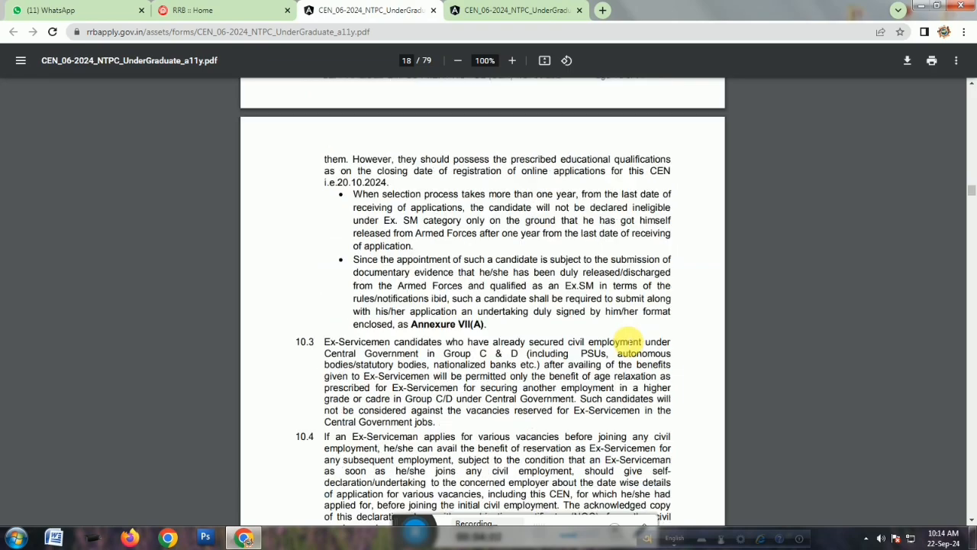
{"action": "scroll", "coordinate": [626, 343], "scroll_direction": "down", "scroll_amount": 12}
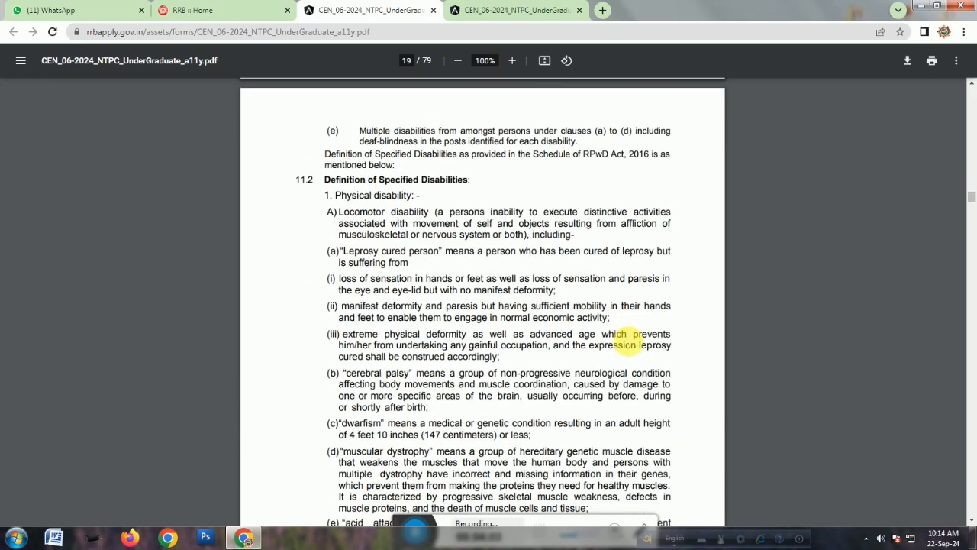
{"action": "scroll", "coordinate": [626, 344], "scroll_direction": "down", "scroll_amount": 5}
{"action": "scroll", "coordinate": [626, 340], "scroll_direction": "down", "scroll_amount": 12}
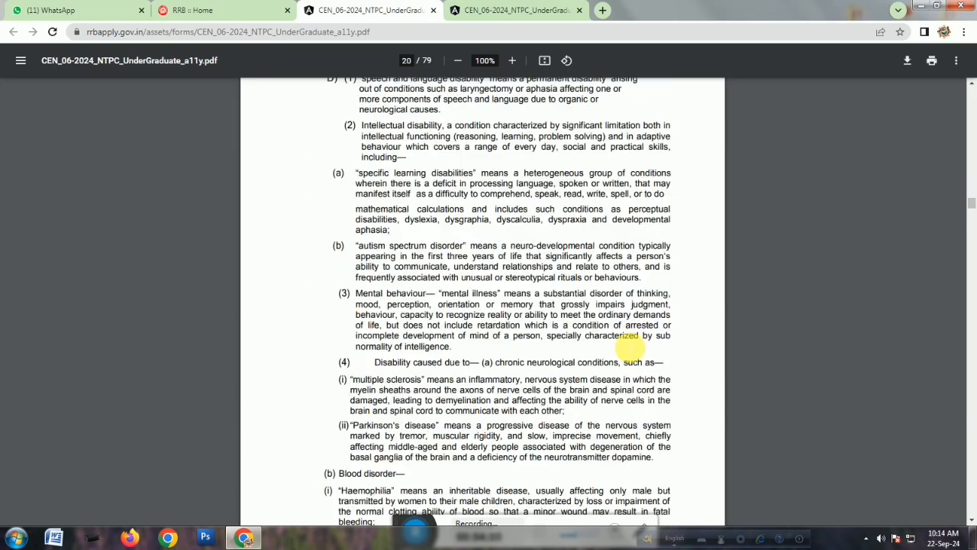
{"action": "scroll", "coordinate": [632, 344], "scroll_direction": "down", "scroll_amount": 5}
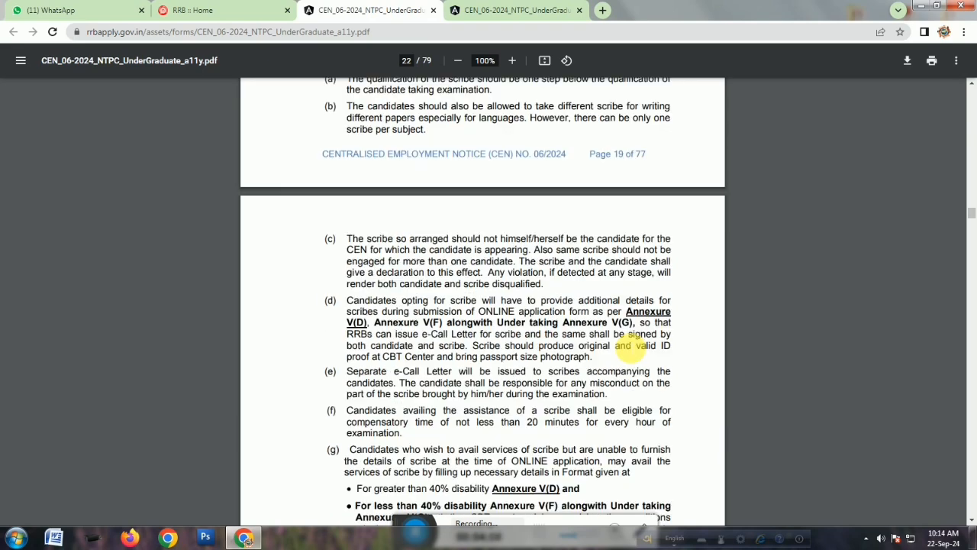
Browse the RRB apply home page and its Latest Updates list of CEN notices.
{"action": "scroll", "coordinate": [425, 247], "scroll_direction": "up", "scroll_amount": 4}
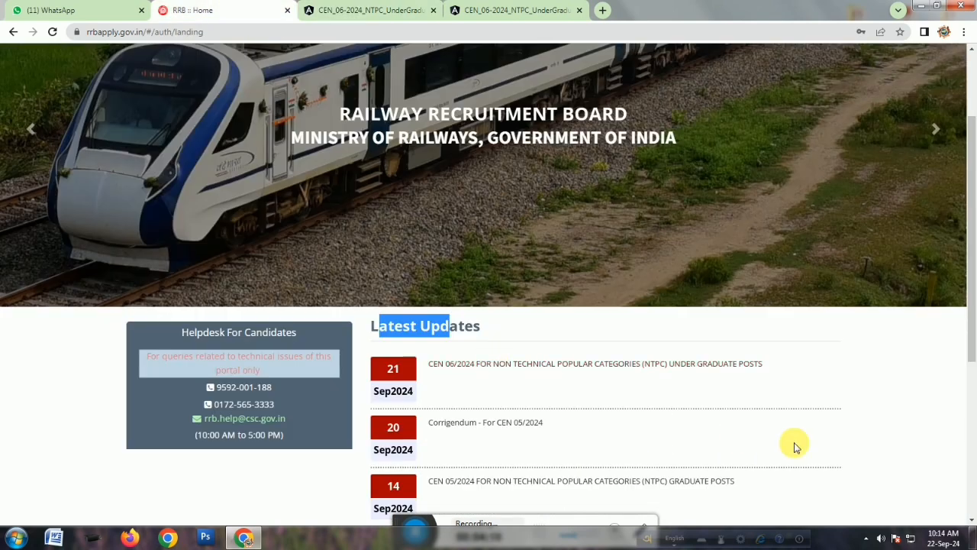
{"action": "scroll", "coordinate": [794, 447], "scroll_direction": "up", "scroll_amount": 2}
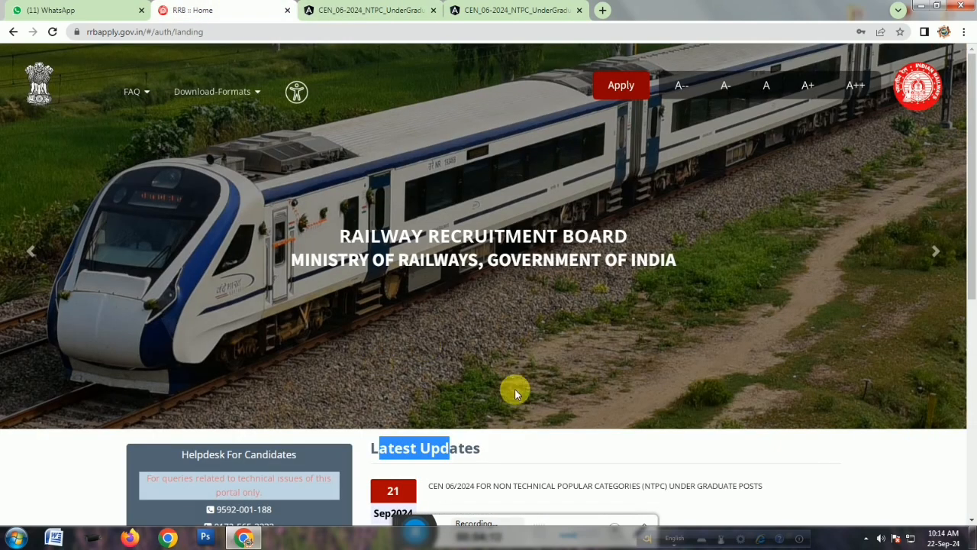
{"action": "left_click", "coordinate": [622, 86]}
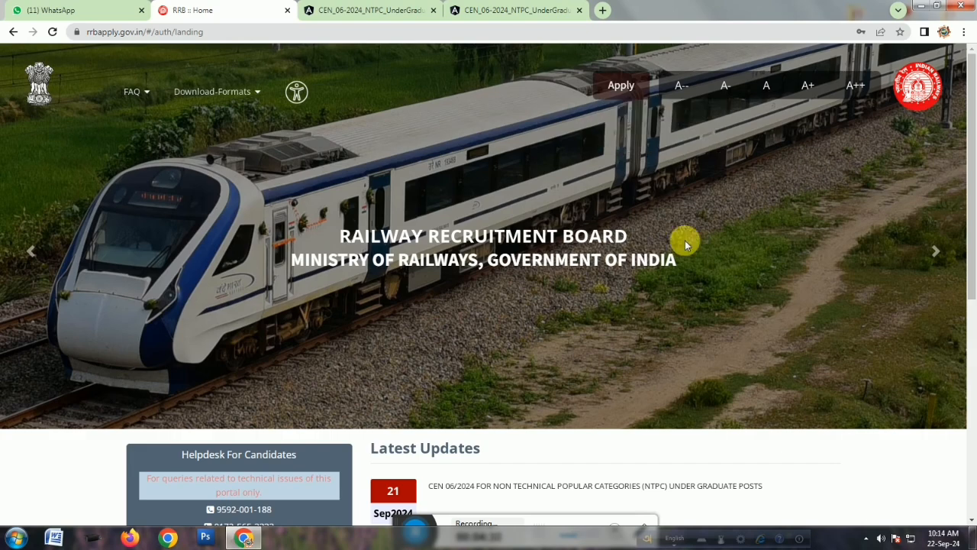
{"action": "scroll", "coordinate": [693, 277], "scroll_direction": "down", "scroll_amount": 3}
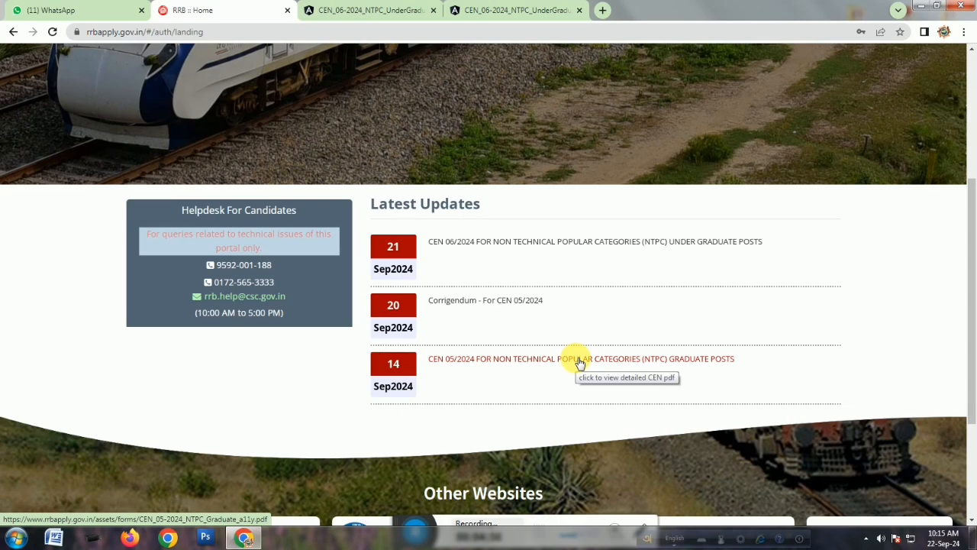
{"action": "scroll", "coordinate": [579, 360], "scroll_direction": "up", "scroll_amount": 3}
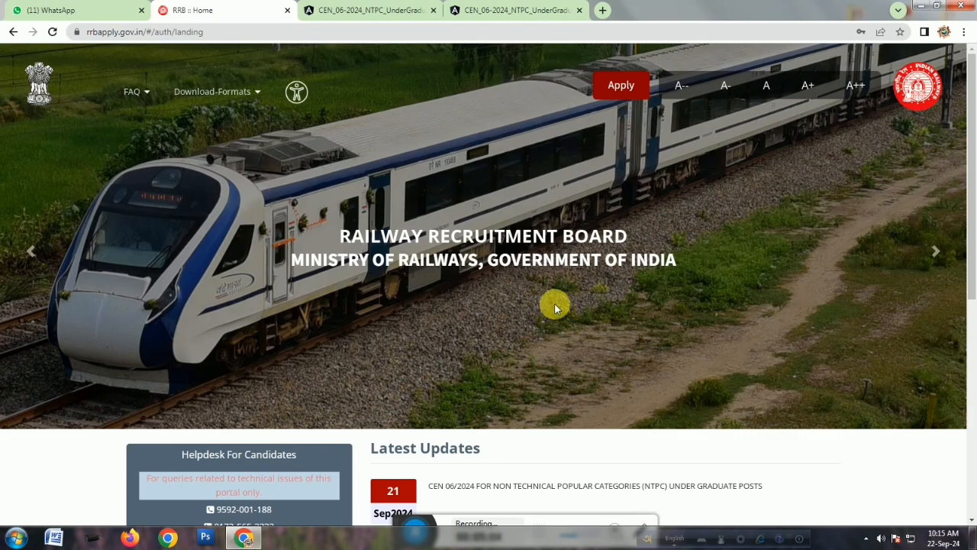
{"action": "scroll", "coordinate": [618, 353], "scroll_direction": "down", "scroll_amount": 5}
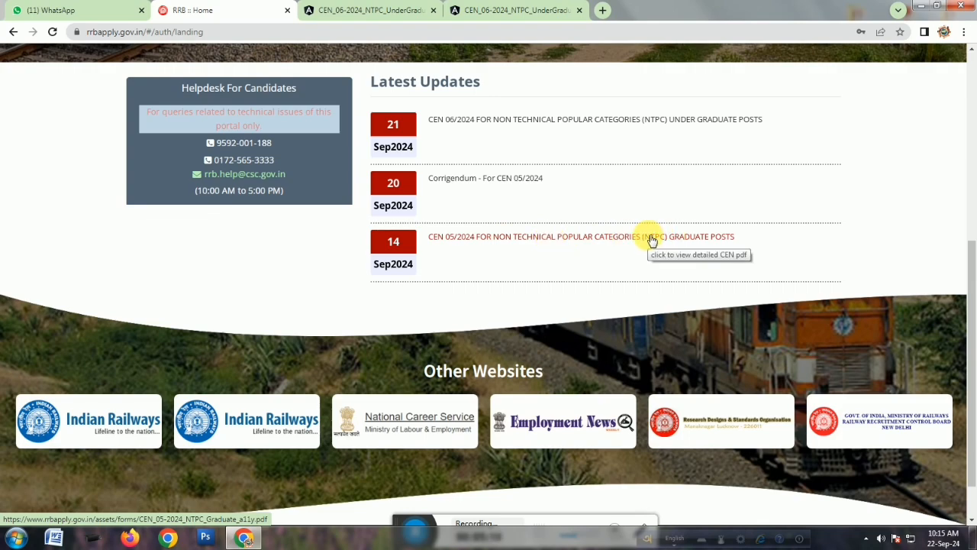
{"action": "scroll", "coordinate": [651, 240], "scroll_direction": "up", "scroll_amount": 5}
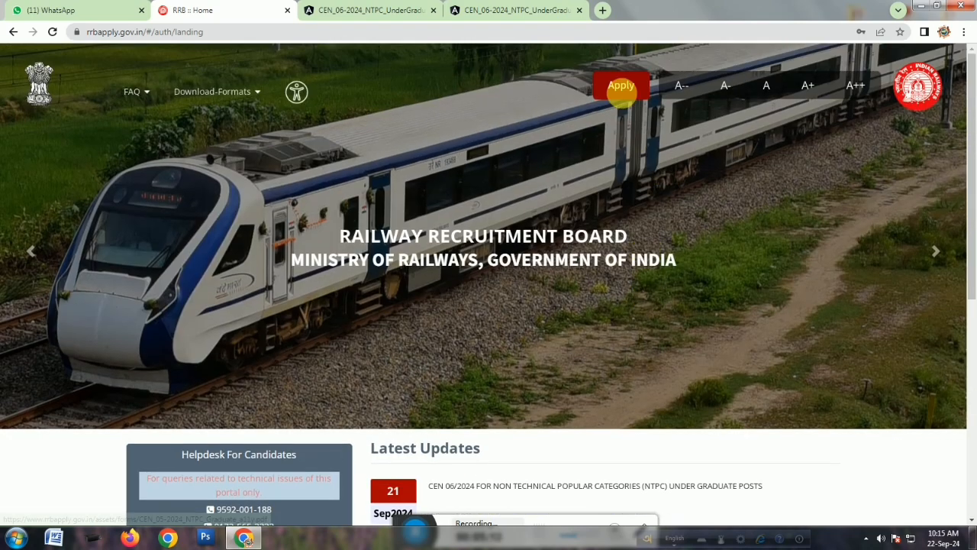
Open the Create An Account registration form from Apply and dismiss the note about existing accounts.
{"action": "left_click", "coordinate": [620, 85]}
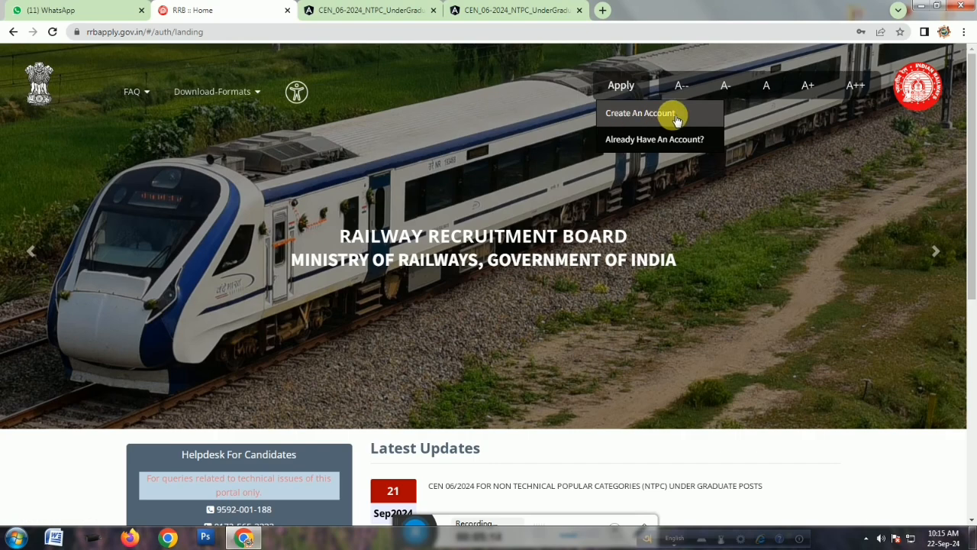
{"action": "left_click", "coordinate": [653, 115]}
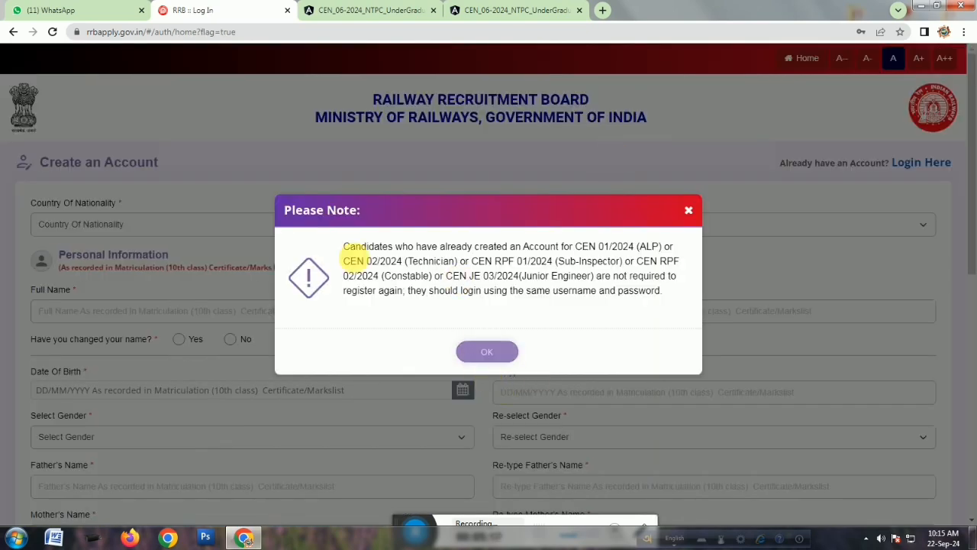
{"action": "left_click", "coordinate": [487, 352]}
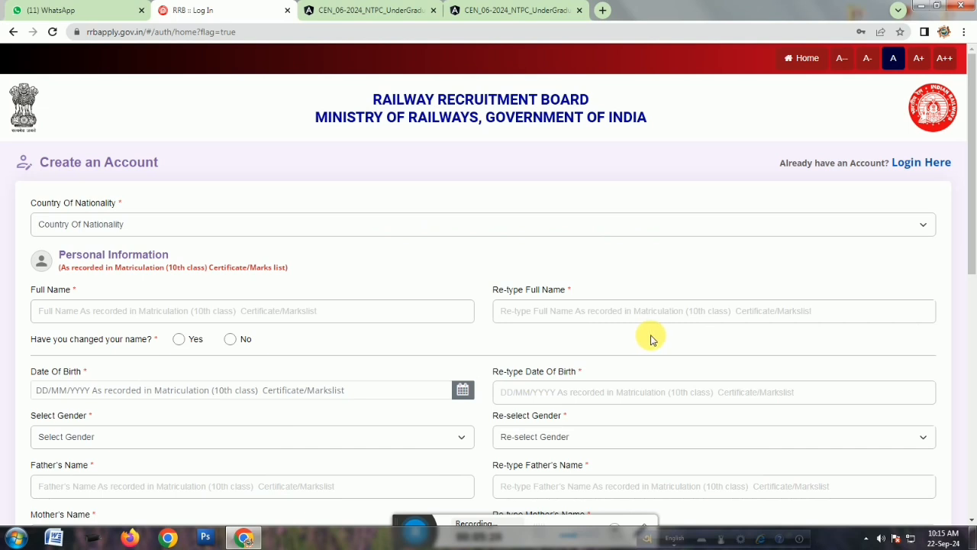
Set the country of nationality to India and answer No to having changed your name.
{"action": "scroll", "coordinate": [650, 341], "scroll_direction": "down", "scroll_amount": 1}
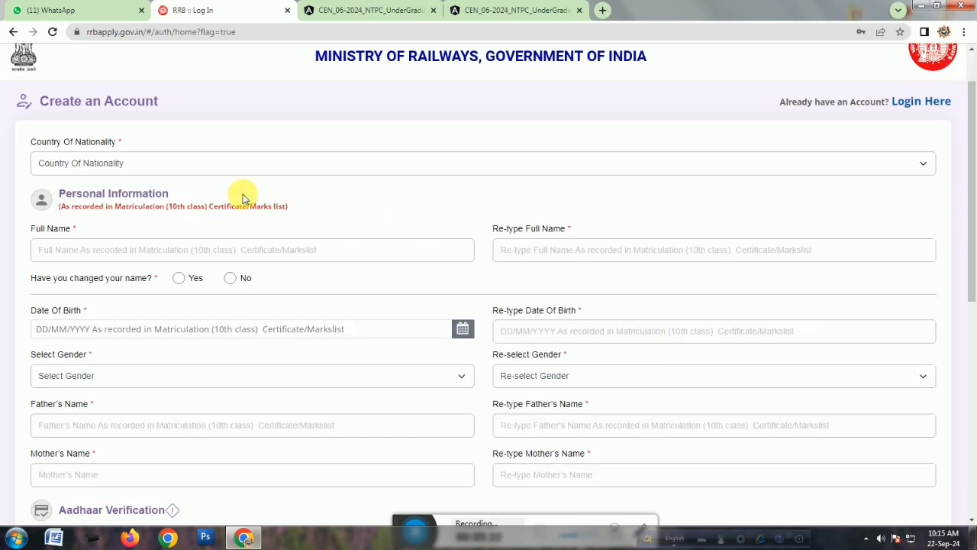
{"action": "left_click", "coordinate": [168, 170]}
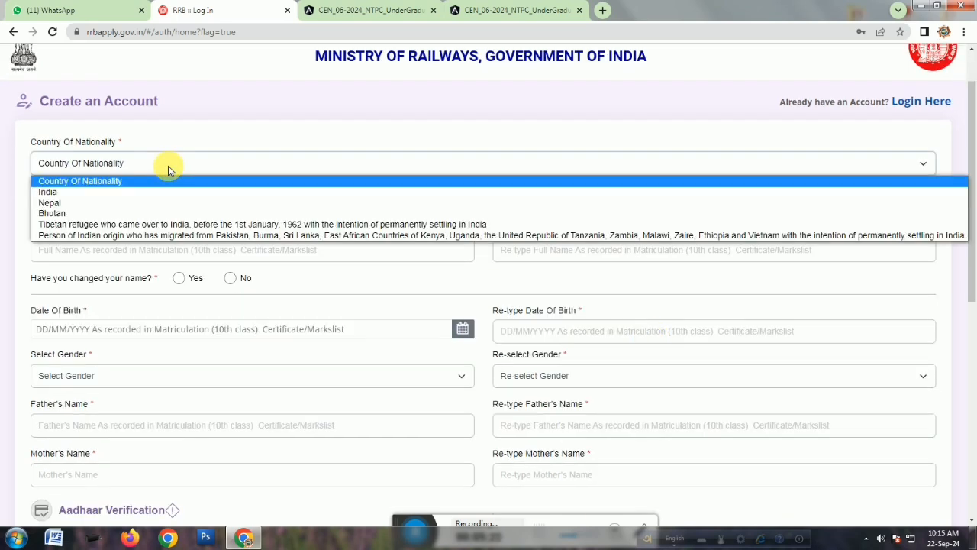
{"action": "left_click", "coordinate": [74, 193]}
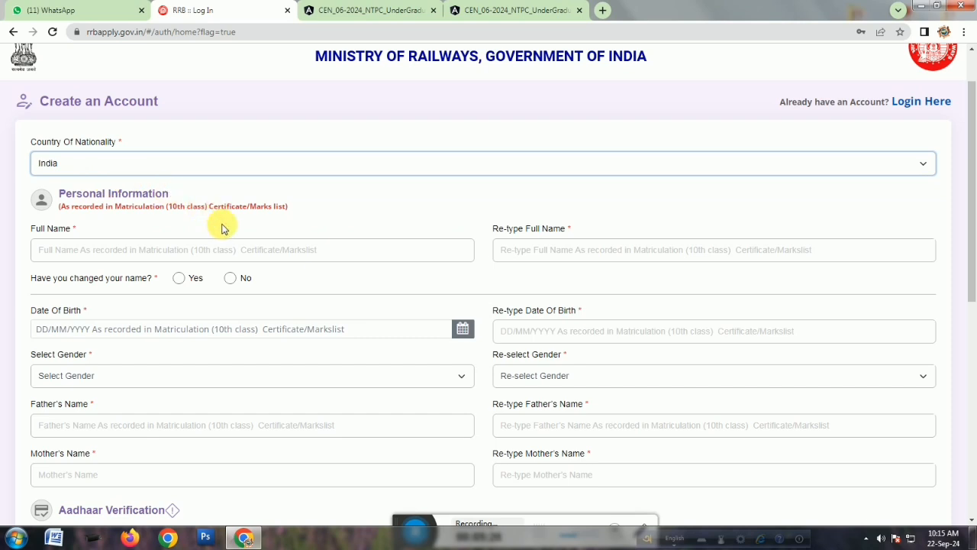
{"action": "scroll", "coordinate": [235, 243], "scroll_direction": "down", "scroll_amount": 1}
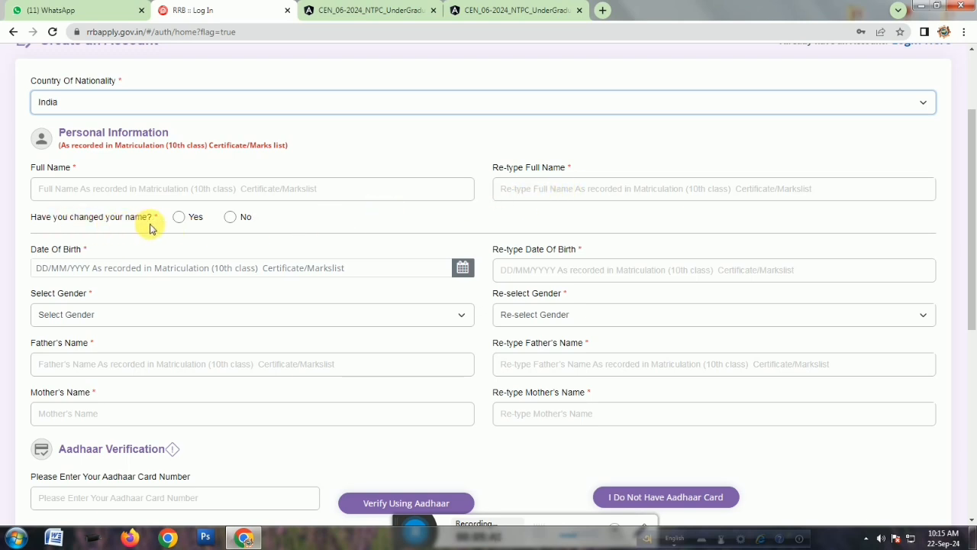
{"action": "left_click", "coordinate": [232, 219]}
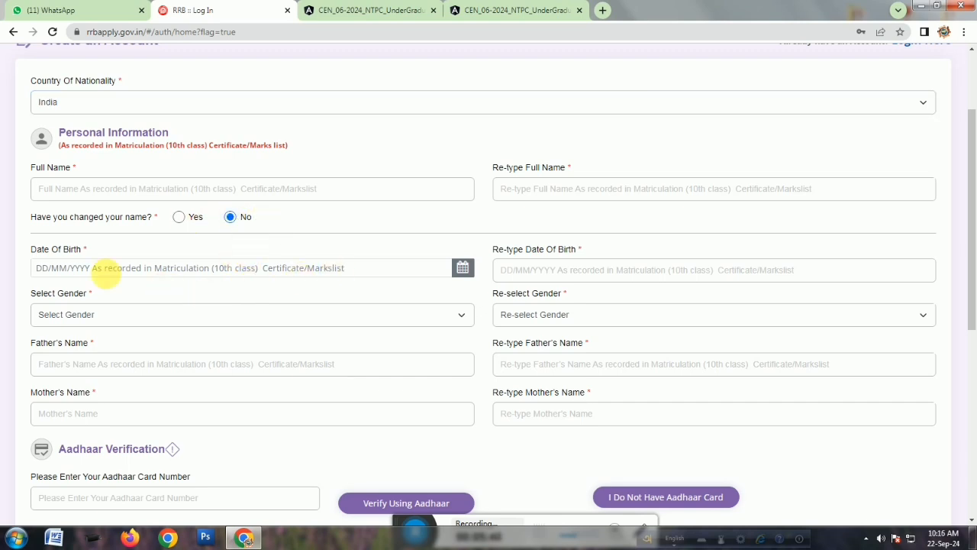
Pick a date of birth from the calendar picker.
{"action": "left_click", "coordinate": [97, 268]}
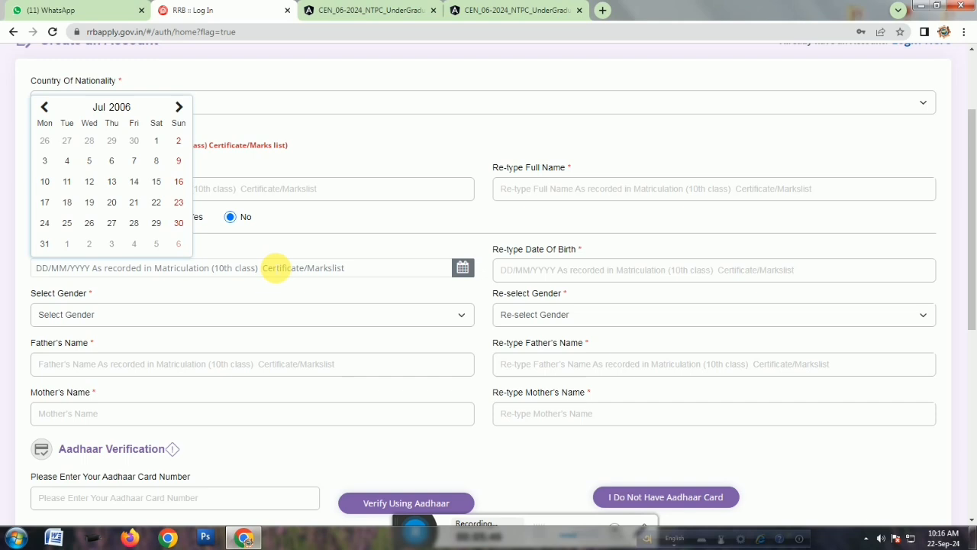
{"action": "left_click", "coordinate": [123, 105]}
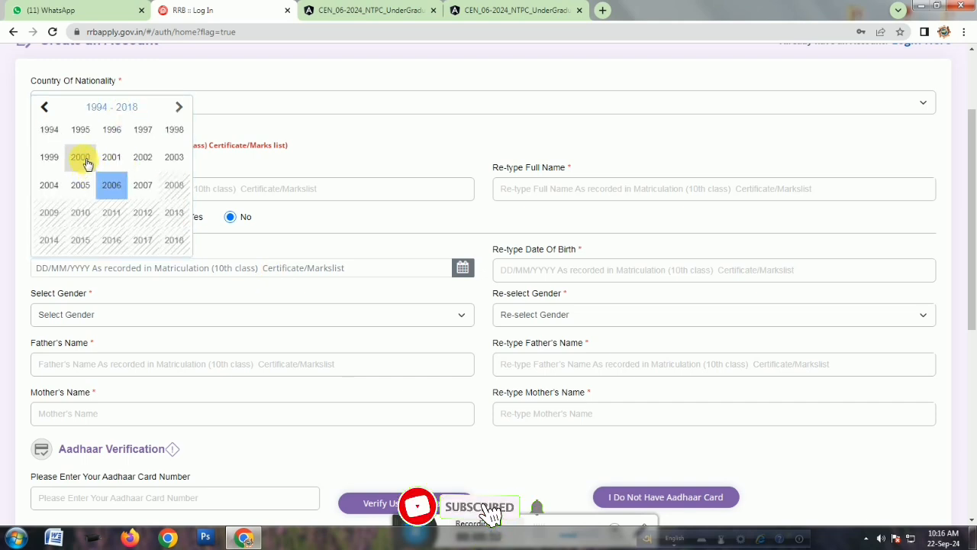
{"action": "left_click", "coordinate": [50, 130]}
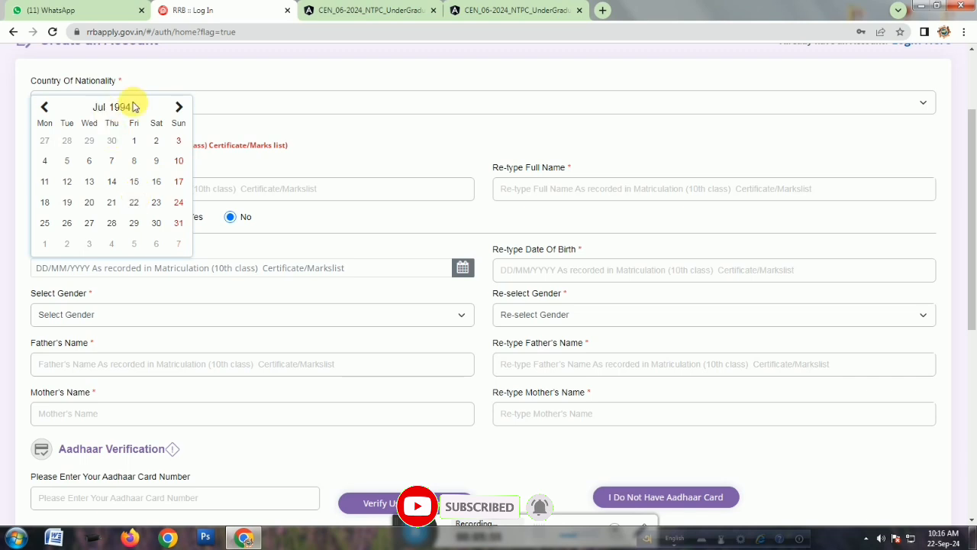
{"action": "left_click", "coordinate": [180, 108]}
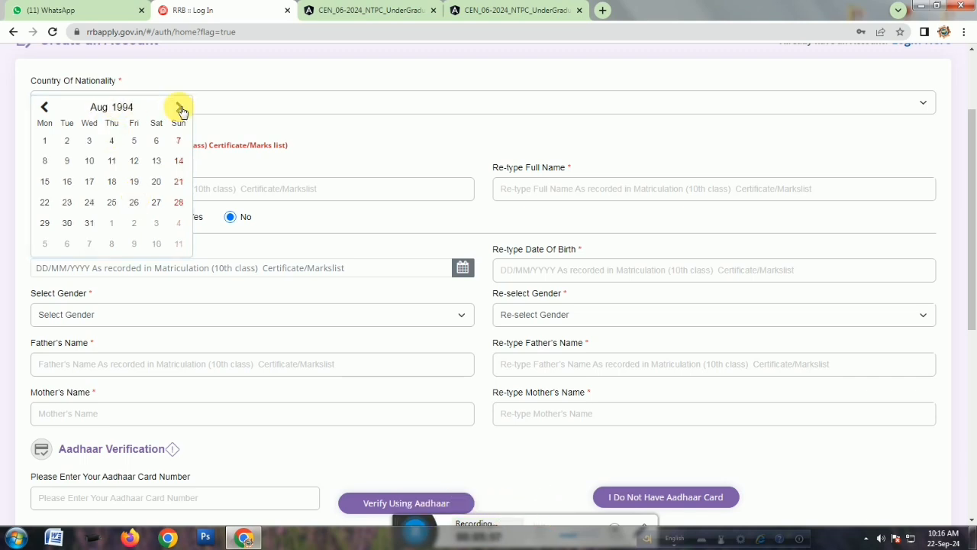
{"action": "left_click", "coordinate": [179, 107]}
{"action": "left_click", "coordinate": [112, 182]}
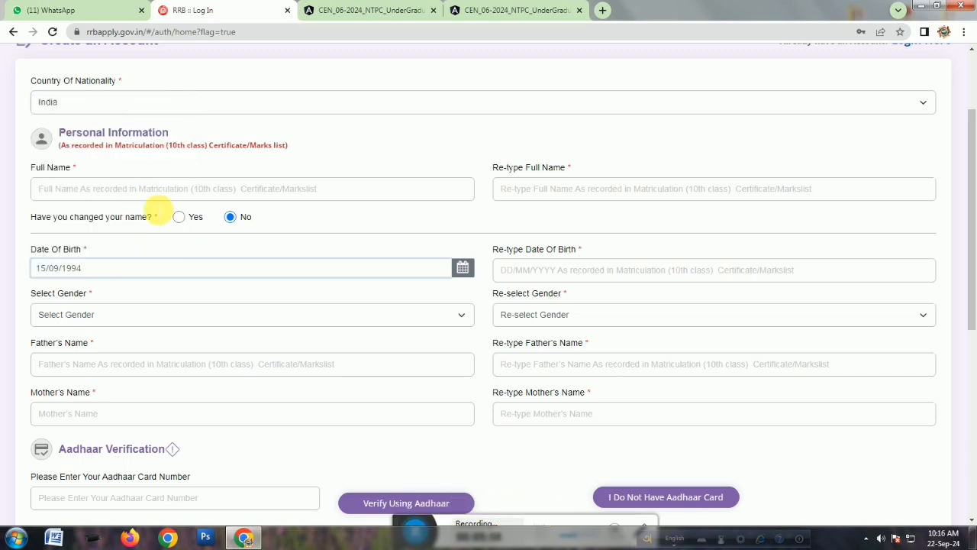
Replace the date of birth with a different one from the calendar and select Male as gender.
{"action": "left_click", "coordinate": [101, 269]}
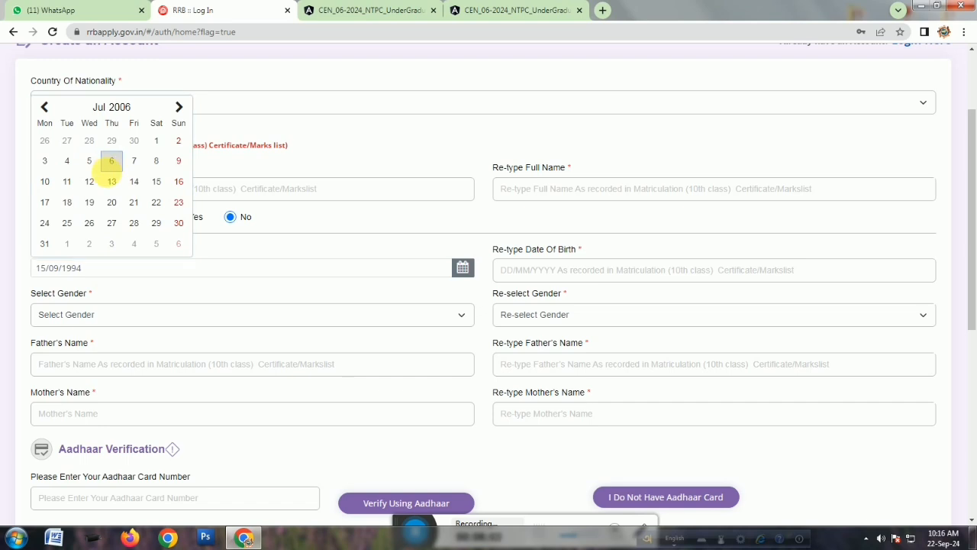
{"action": "left_click", "coordinate": [111, 162]}
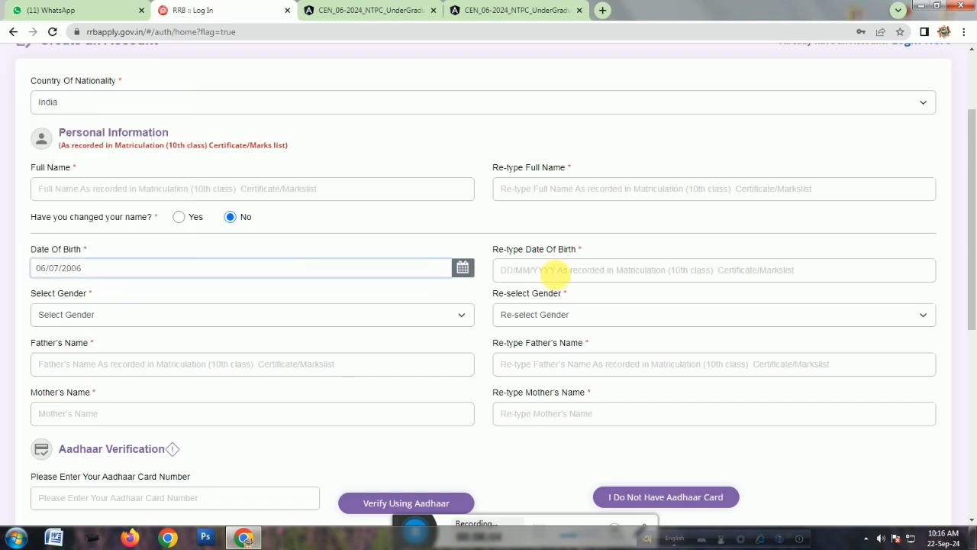
{"action": "left_click", "coordinate": [96, 315]}
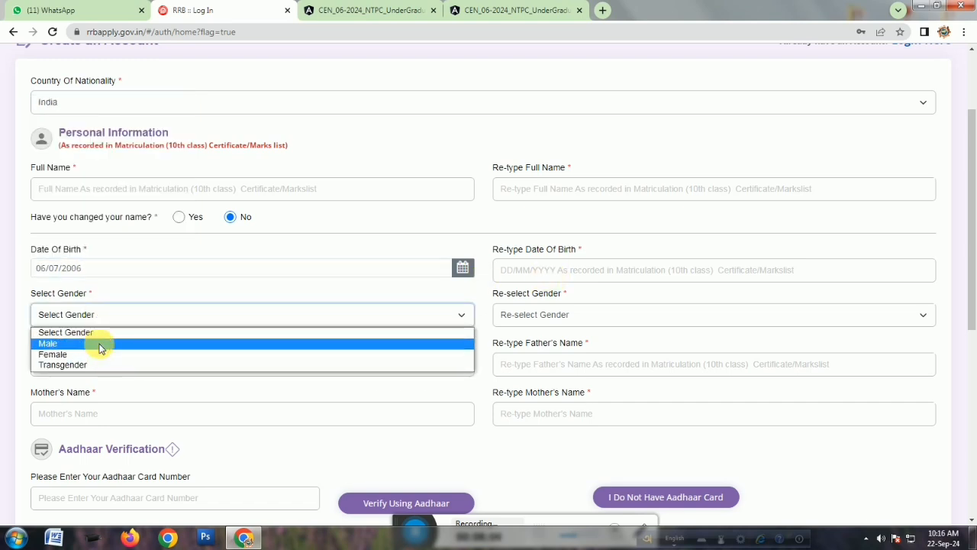
{"action": "left_click", "coordinate": [102, 345]}
Choose to continue registration without an Aadhaar card and confirm that choice.
{"action": "scroll", "coordinate": [404, 333], "scroll_direction": "down", "scroll_amount": 2}
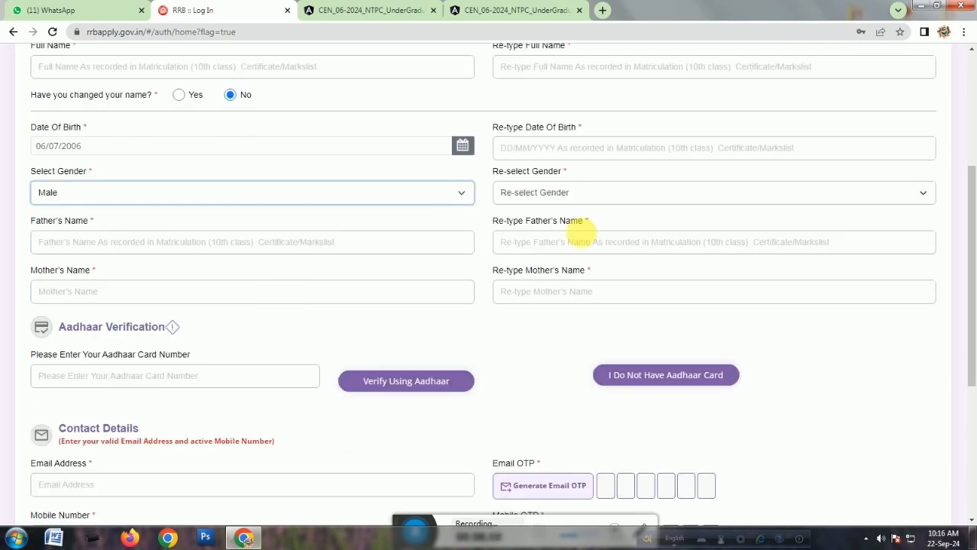
{"action": "left_click", "coordinate": [154, 241]}
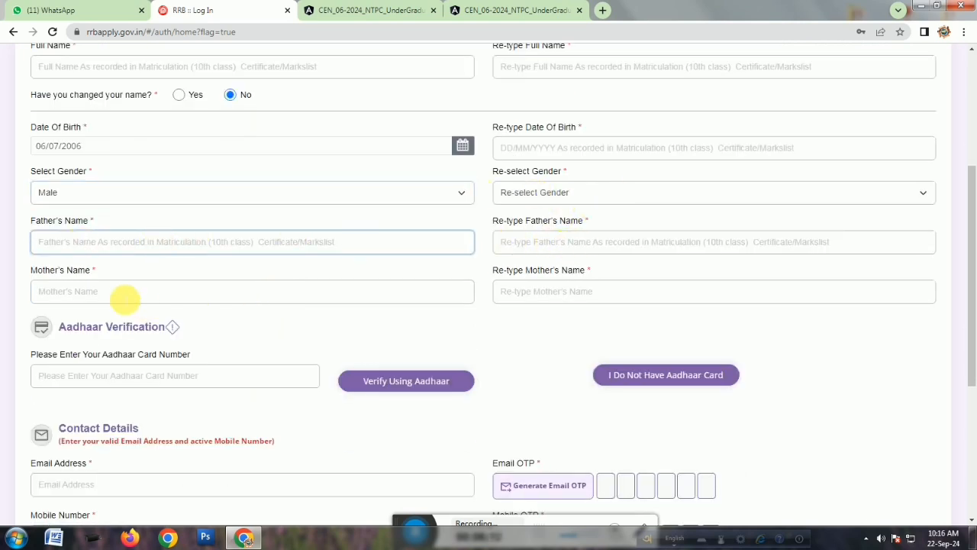
{"action": "scroll", "coordinate": [579, 291], "scroll_direction": "down", "scroll_amount": 2}
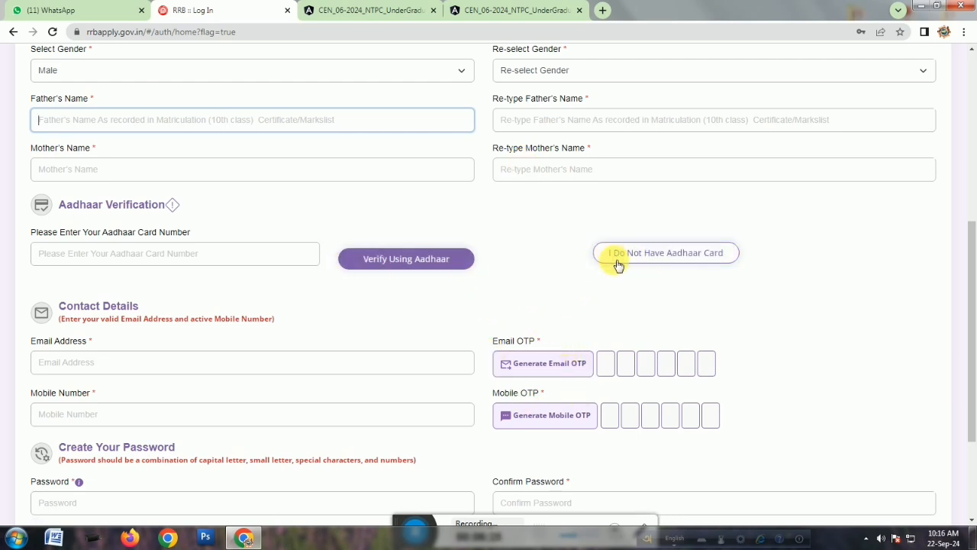
{"action": "left_click", "coordinate": [672, 262]}
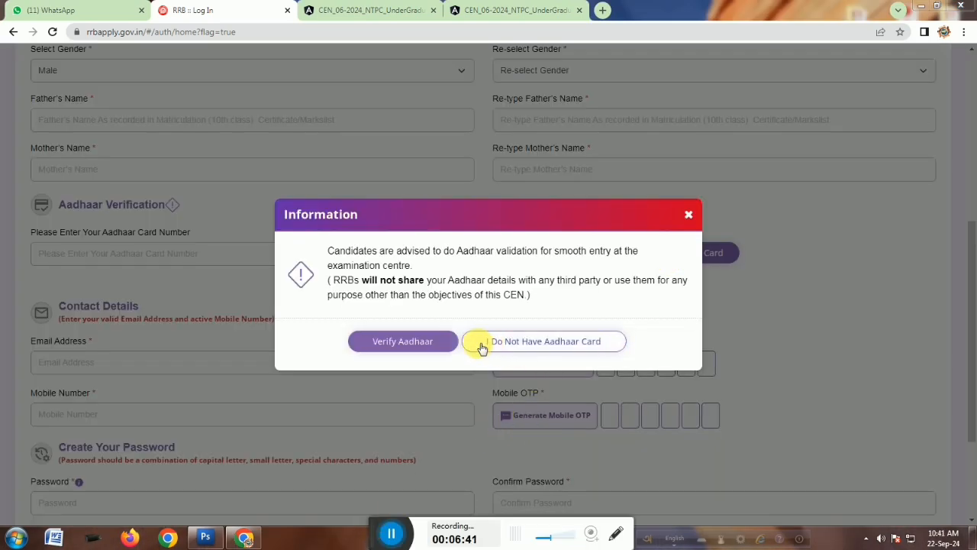
{"action": "left_click", "coordinate": [557, 342]}
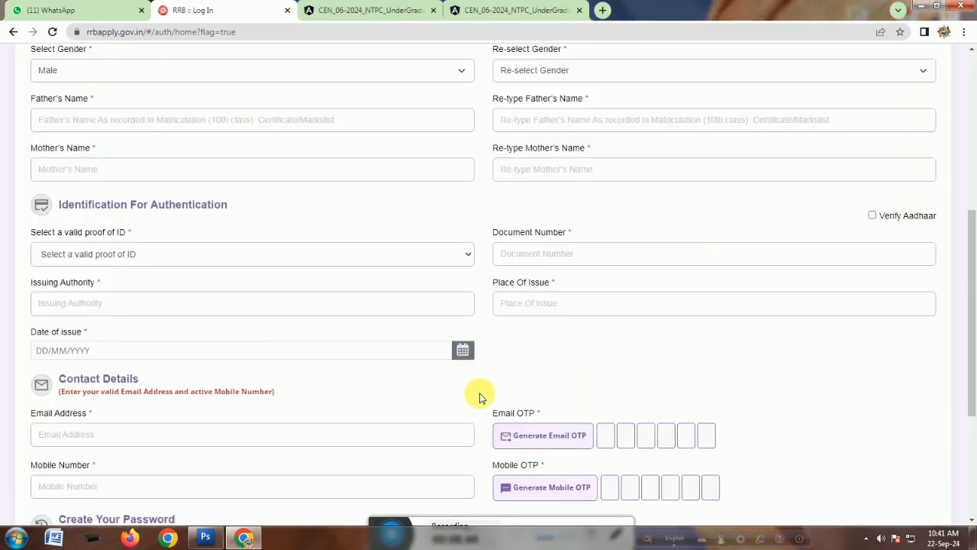
Browse the accepted proof of ID types, then switch back to Aadhaar verification.
{"action": "left_click", "coordinate": [147, 253]}
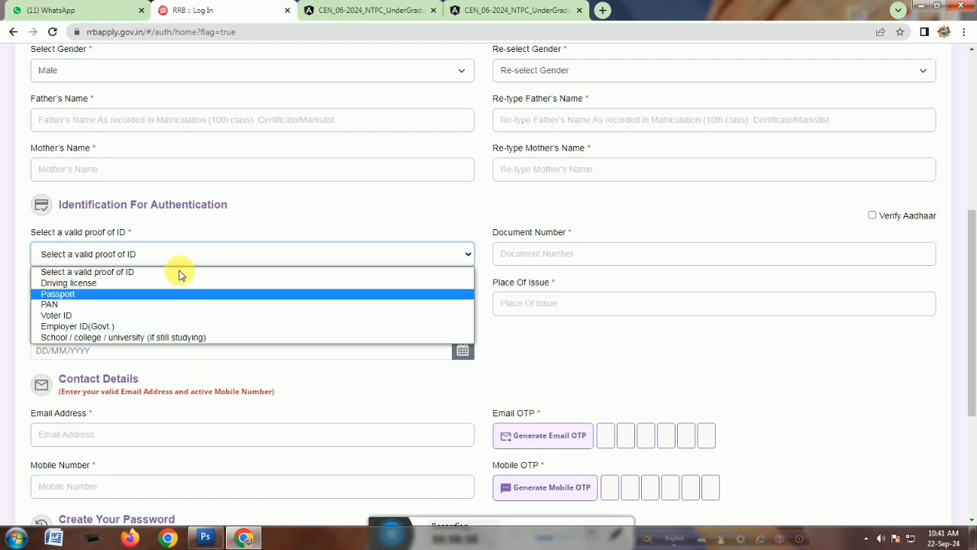
{"action": "left_click", "coordinate": [432, 255]}
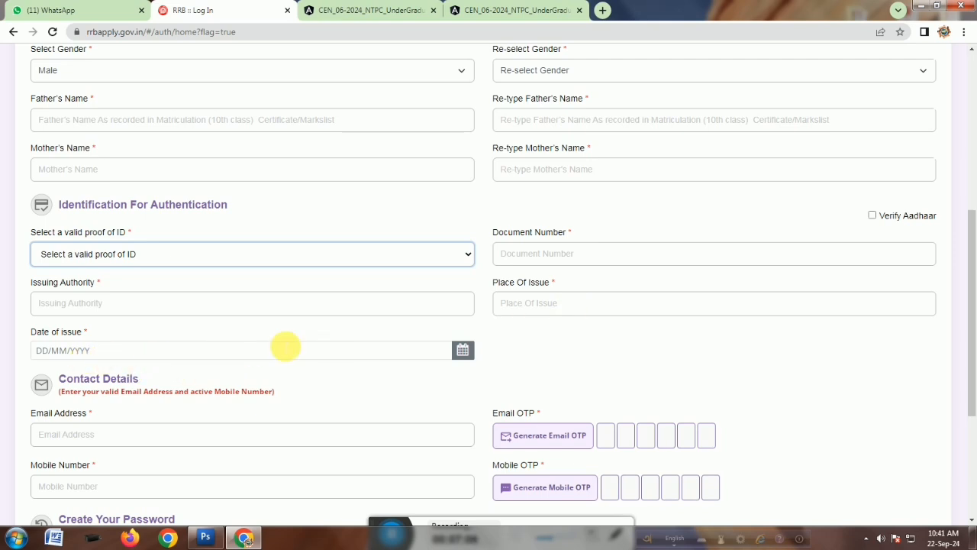
{"action": "left_click", "coordinate": [873, 216]}
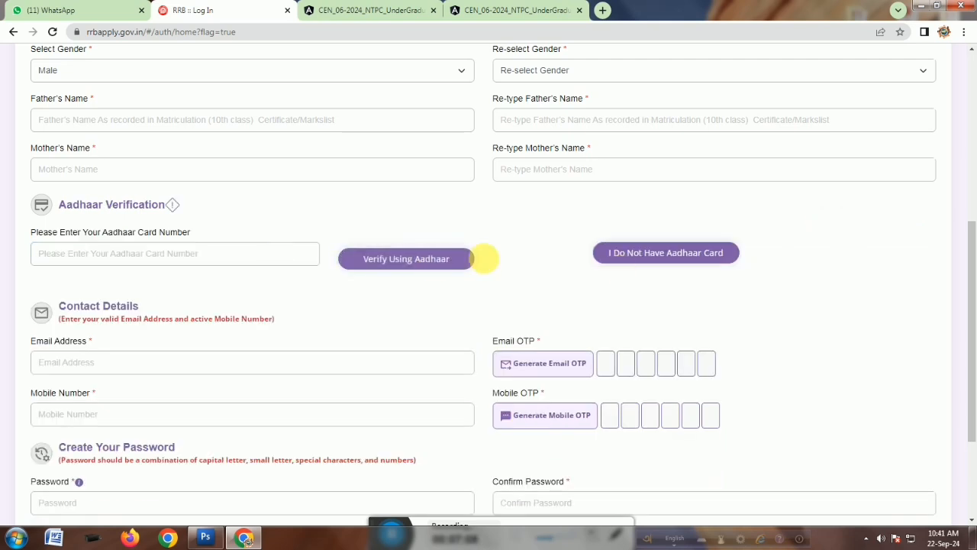
Read through the contact details, password rules and captcha sections of the registration form.
{"action": "scroll", "coordinate": [458, 290], "scroll_direction": "down", "scroll_amount": 2}
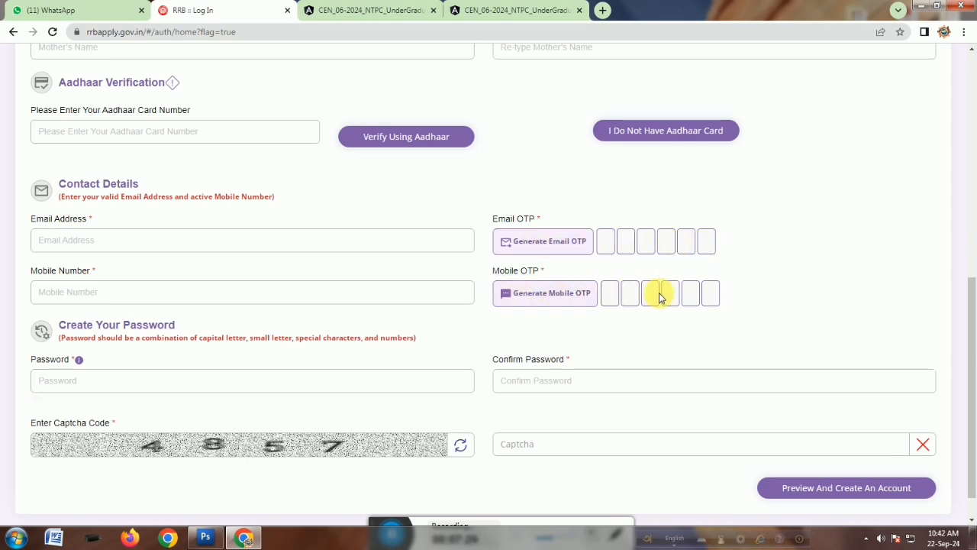
{"action": "scroll", "coordinate": [192, 411], "scroll_direction": "down", "scroll_amount": 1}
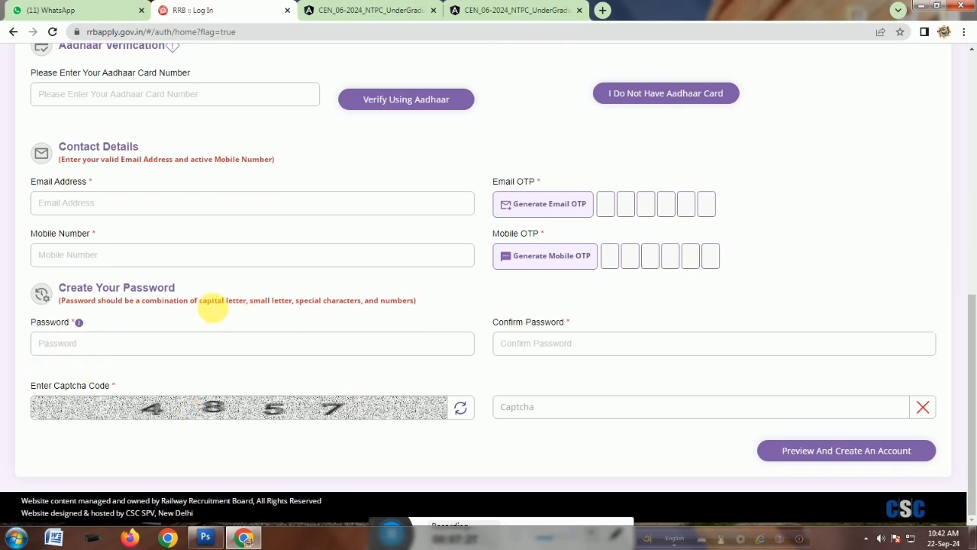
{"action": "left_click_drag", "start_coordinate": [211, 302], "coordinate": [400, 298]}
{"action": "left_click", "coordinate": [342, 311]}
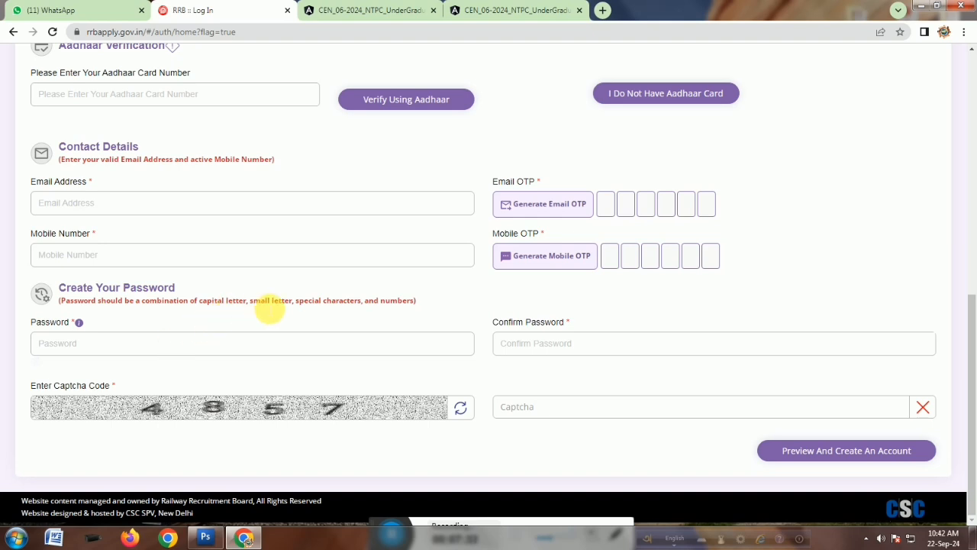
{"action": "left_click_drag", "start_coordinate": [305, 301], "coordinate": [339, 309]}
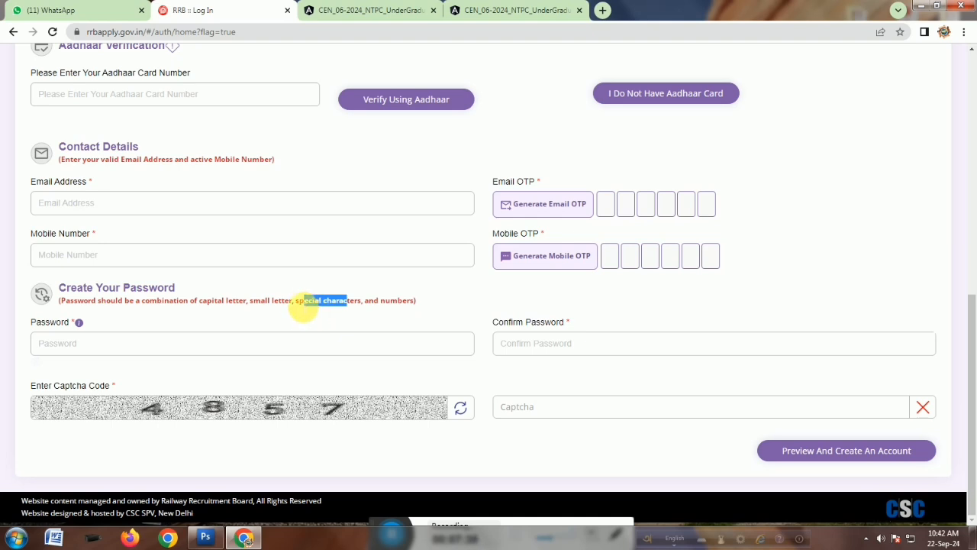
{"action": "left_click", "coordinate": [371, 306]}
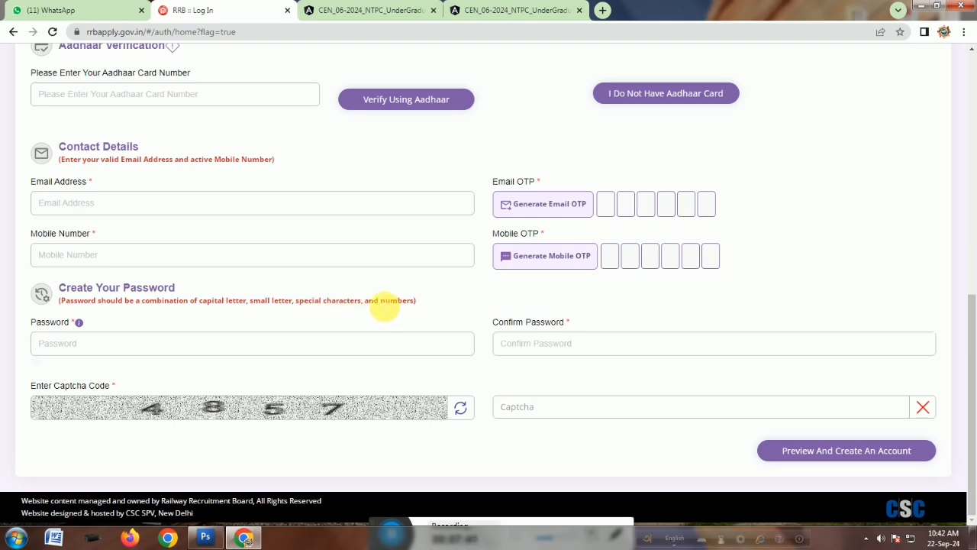
{"action": "left_click_drag", "start_coordinate": [385, 310], "coordinate": [417, 308]}
{"action": "left_click", "coordinate": [384, 311]}
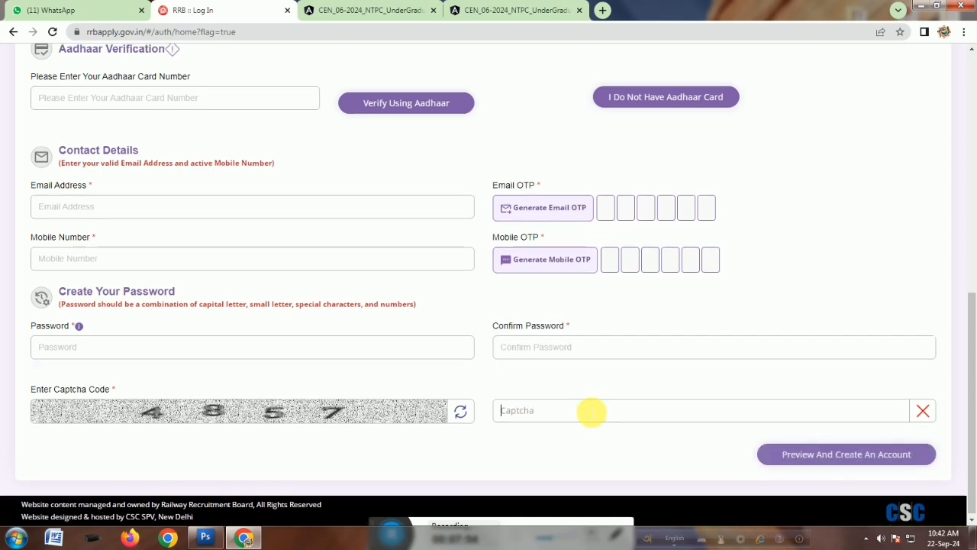
Open the login page and sign in with the registered mobile number, account password and captcha, retrying with a fresh captcha.
{"action": "scroll", "coordinate": [593, 411], "scroll_direction": "up", "scroll_amount": 7}
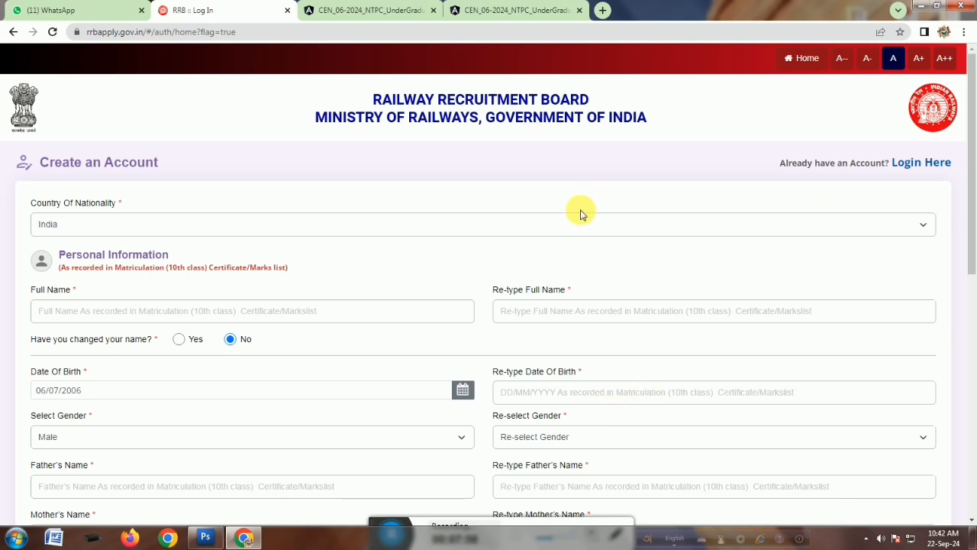
{"action": "left_click", "coordinate": [928, 164]}
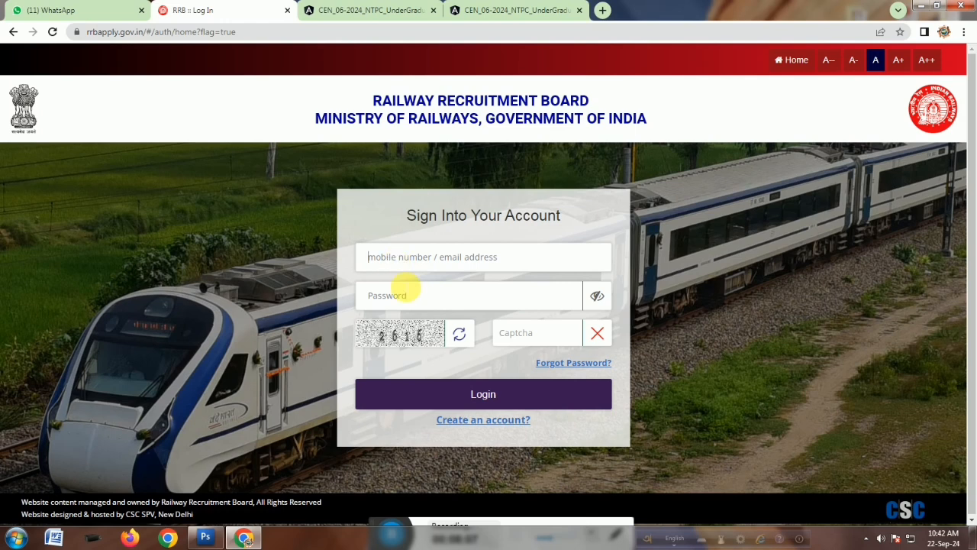
{"action": "left_click", "coordinate": [410, 265]}
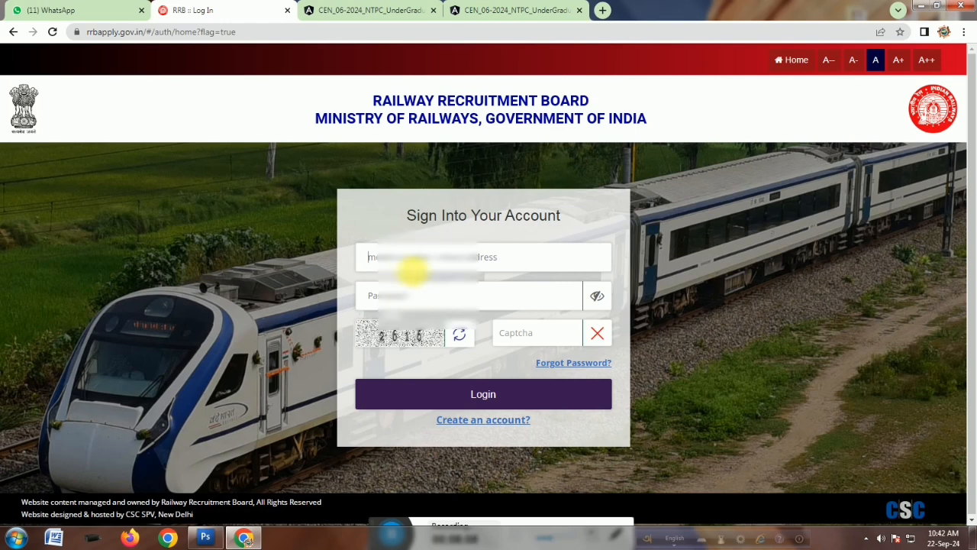
{"action": "type", "text": "89"}
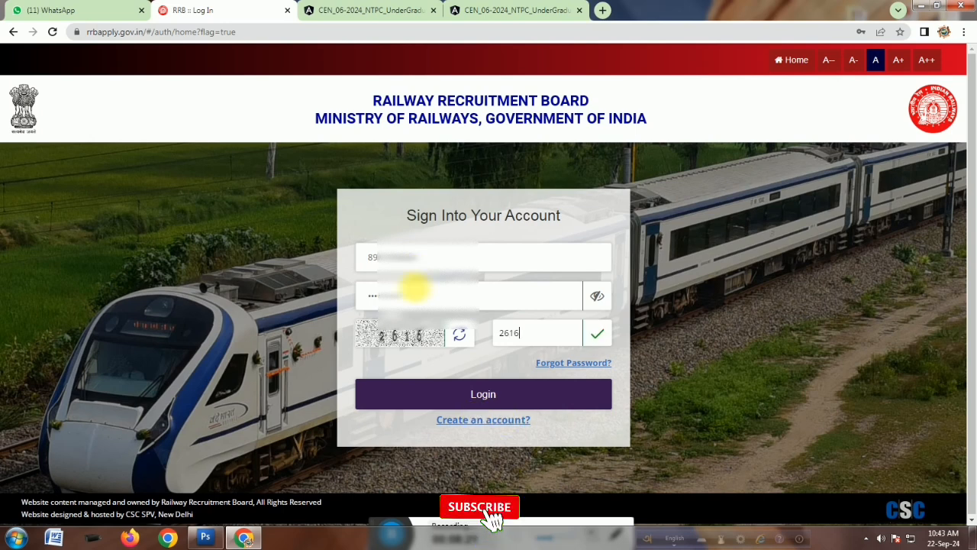
{"action": "left_click", "coordinate": [484, 393]}
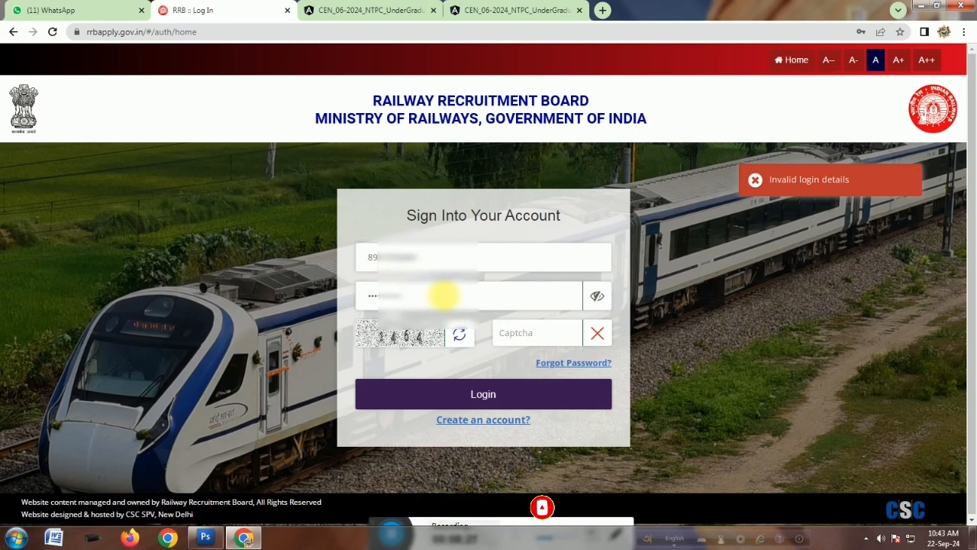
{"action": "left_click_drag", "start_coordinate": [432, 299], "coordinate": [347, 304]}
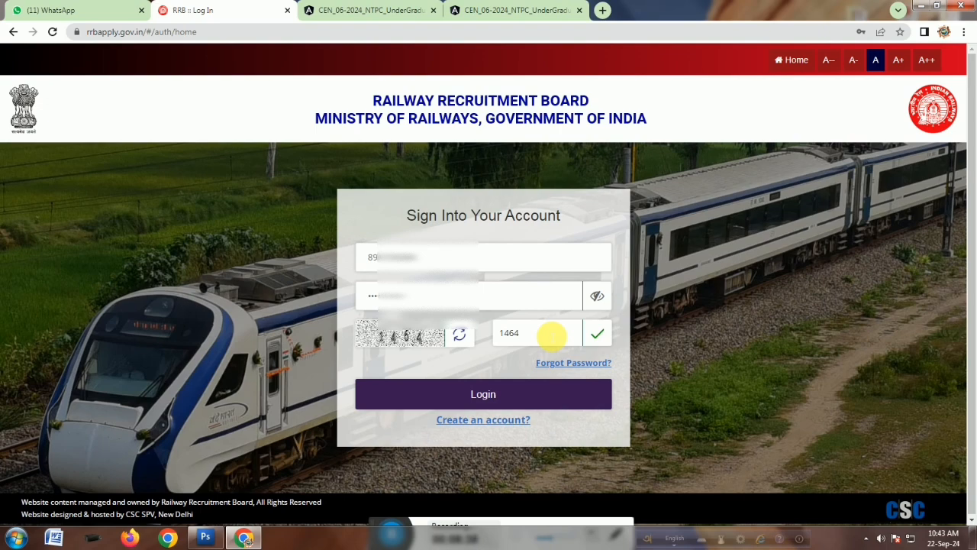
{"action": "left_click", "coordinate": [482, 389]}
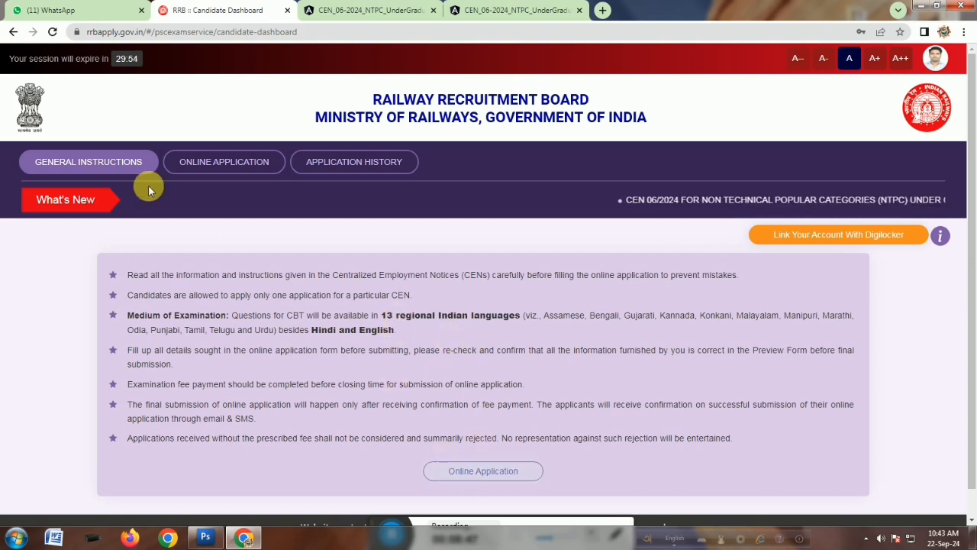
Open the online application list, compare the Under Graduate and Graduate NTPC postings, and open the CEN 06/2024 notice.
{"action": "left_click", "coordinate": [215, 165]}
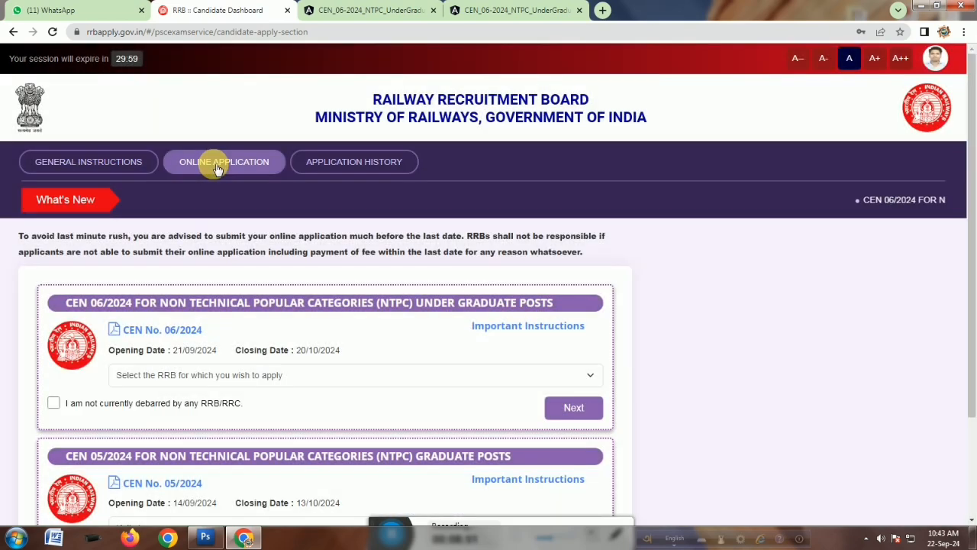
{"action": "scroll", "coordinate": [781, 319], "scroll_direction": "down", "scroll_amount": 2}
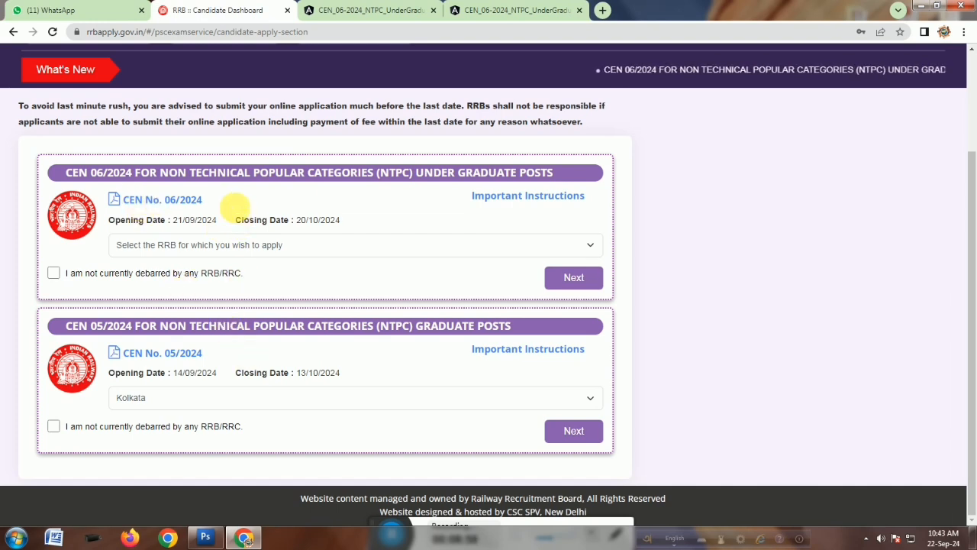
{"action": "left_click_drag", "start_coordinate": [416, 174], "coordinate": [504, 173]}
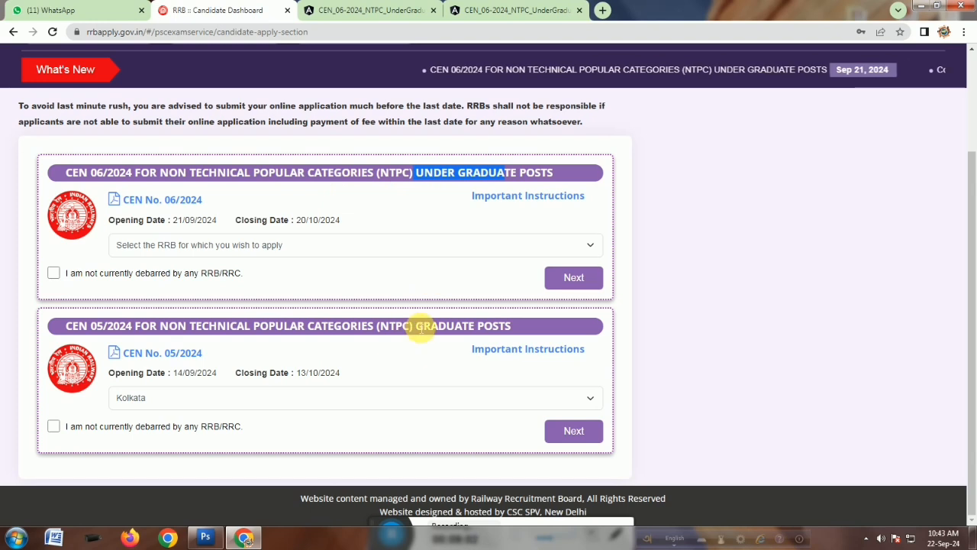
{"action": "left_click_drag", "start_coordinate": [417, 327], "coordinate": [475, 327]}
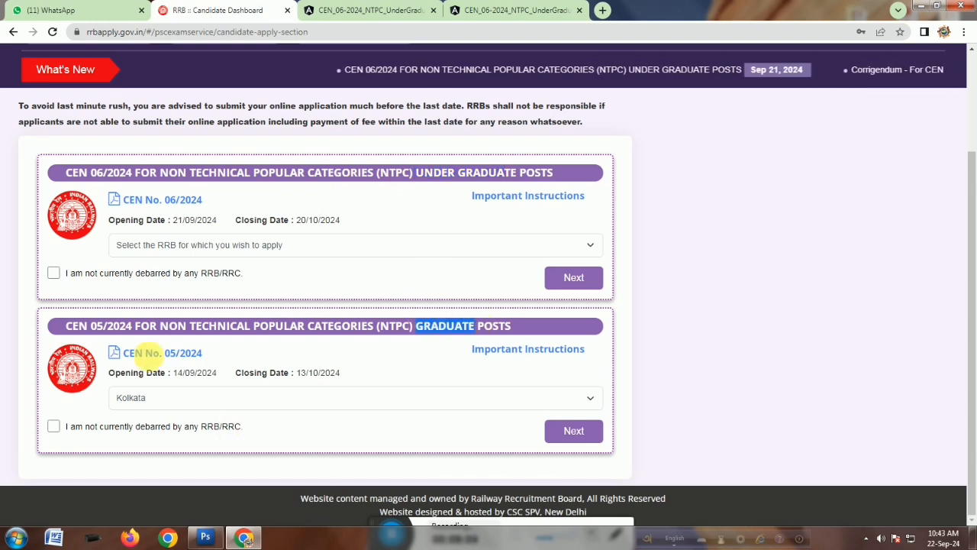
{"action": "left_click", "coordinate": [152, 402]}
{"action": "left_click", "coordinate": [155, 405]}
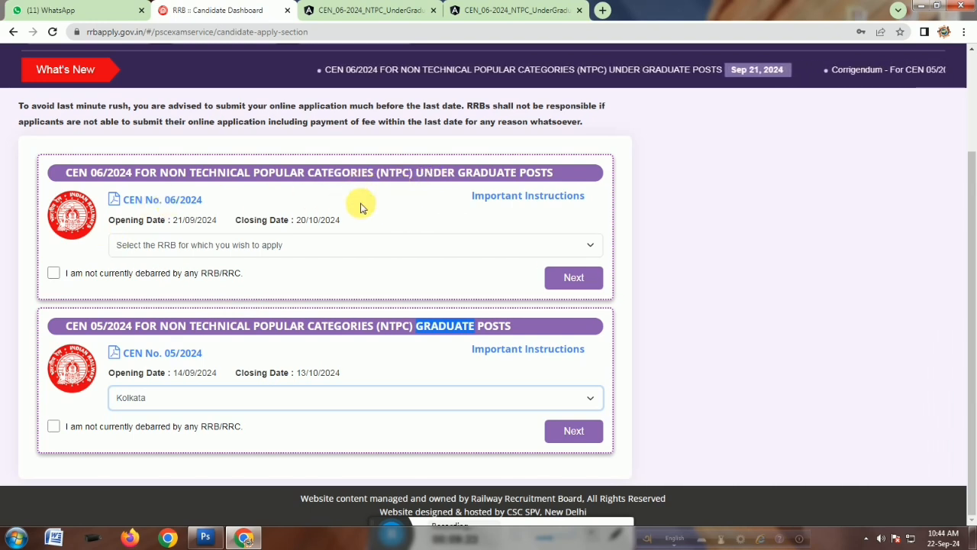
{"action": "left_click", "coordinate": [145, 205]}
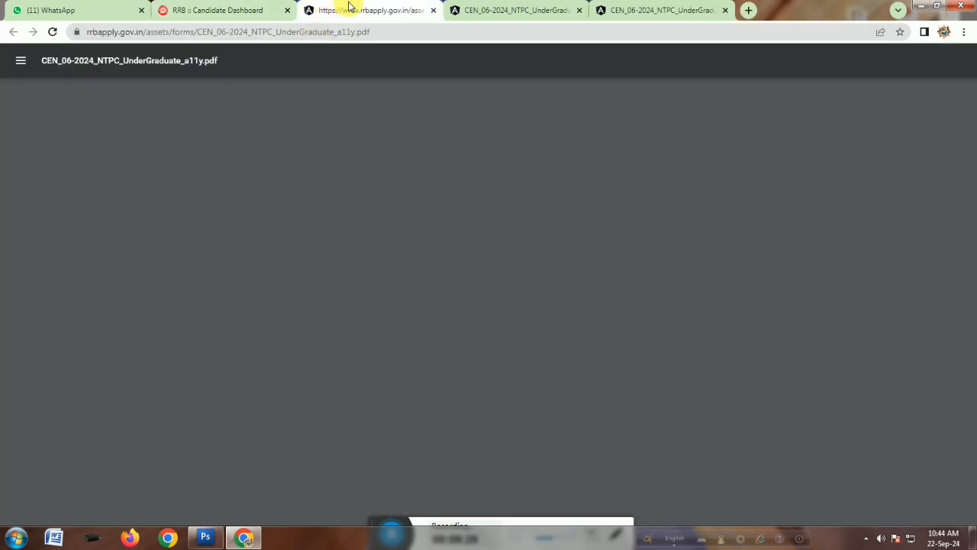
{"action": "left_click", "coordinate": [237, 9]}
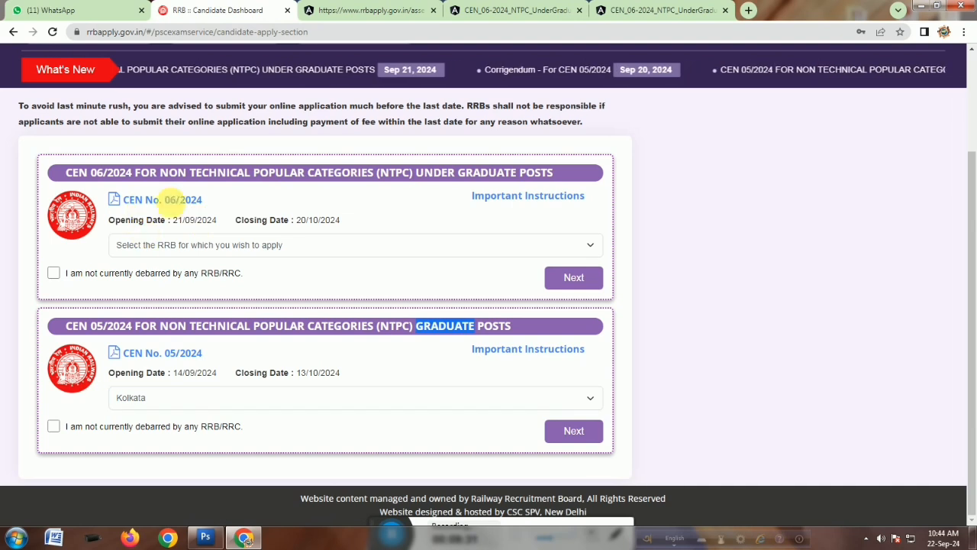
Choose Kolkata as the RRB for CEN 06/2024, declare not being debarred, and proceed to the application.
{"action": "left_click", "coordinate": [260, 246]}
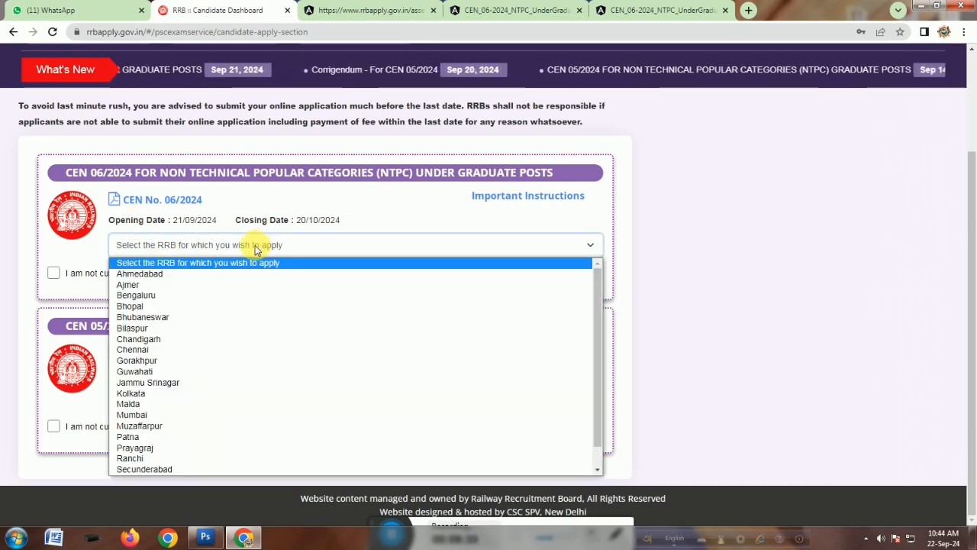
{"action": "left_click", "coordinate": [142, 393]}
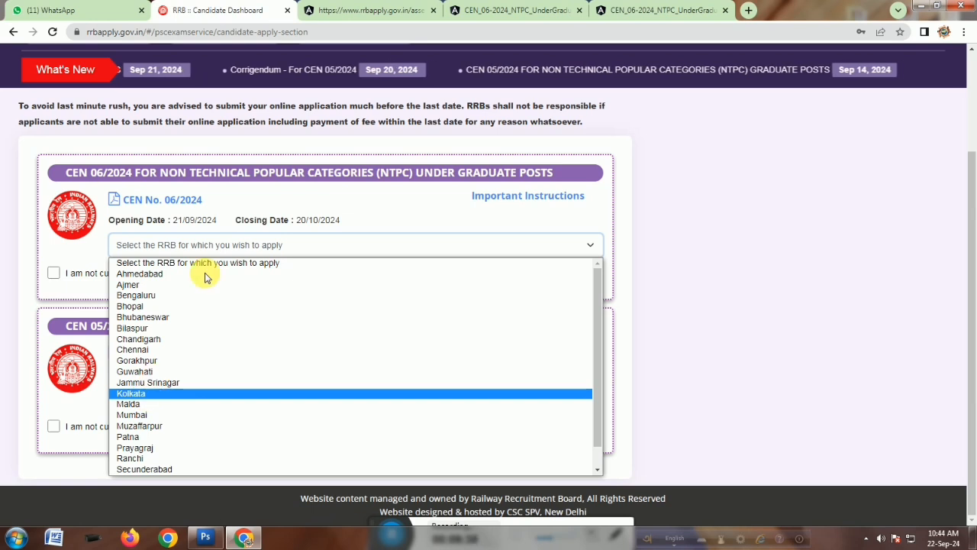
{"action": "left_click", "coordinate": [54, 273]}
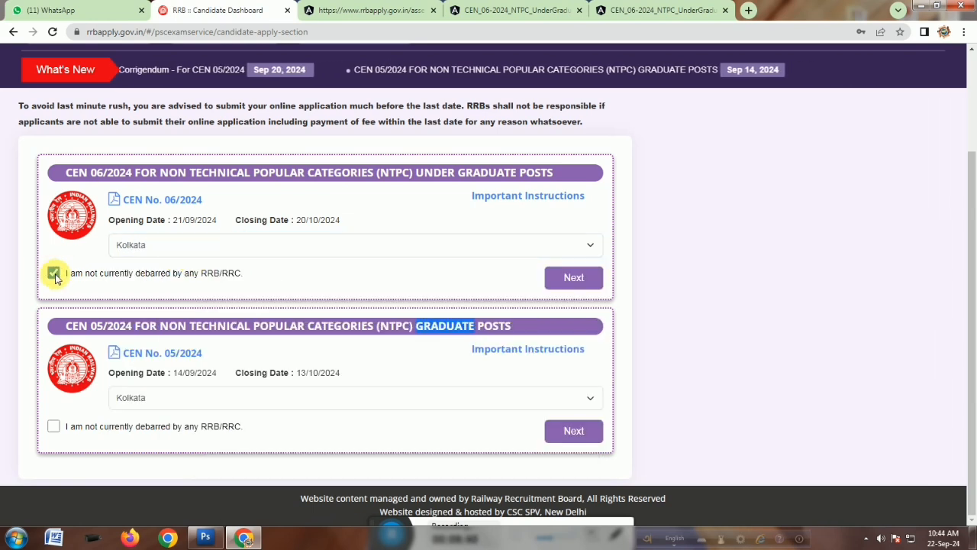
{"action": "left_click", "coordinate": [563, 279]}
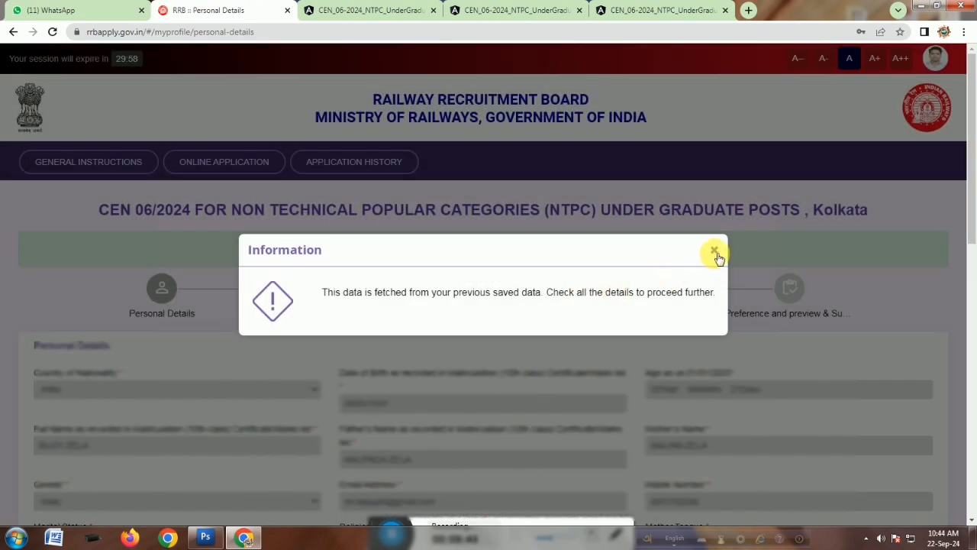
Close the information notice and review the prefilled personal and community details.
{"action": "left_click", "coordinate": [714, 250]}
{"action": "scroll", "coordinate": [651, 356], "scroll_direction": "down", "scroll_amount": 2}
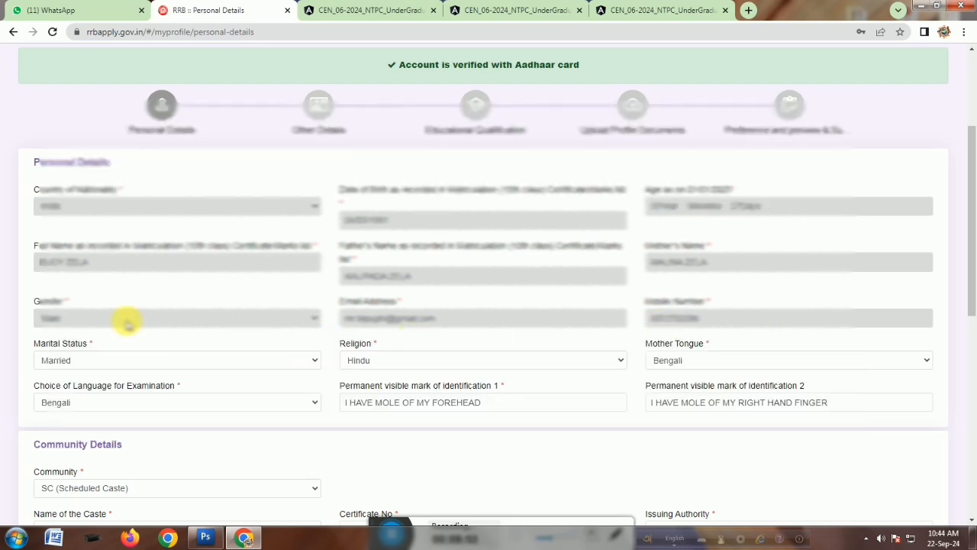
{"action": "scroll", "coordinate": [405, 316], "scroll_direction": "down", "scroll_amount": 3}
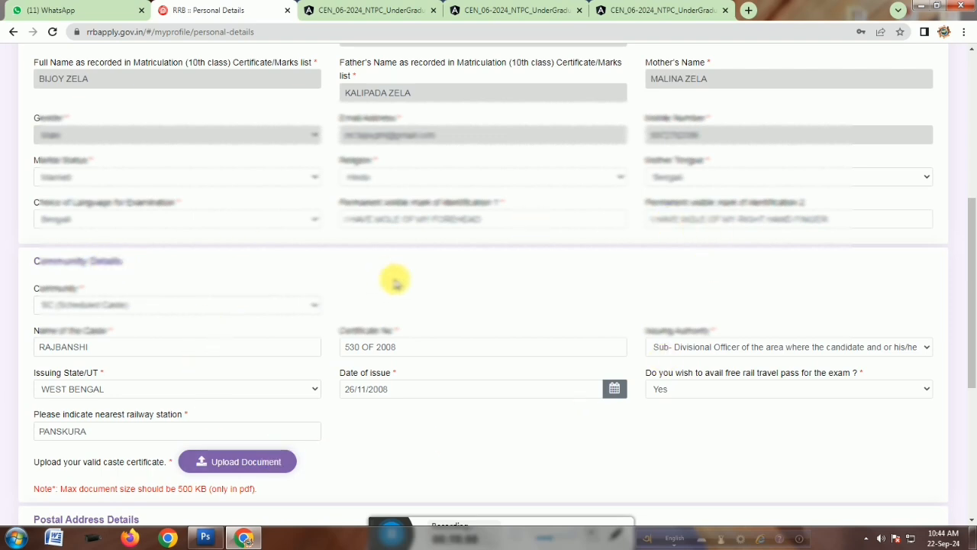
{"action": "scroll", "coordinate": [613, 272], "scroll_direction": "down", "scroll_amount": 1}
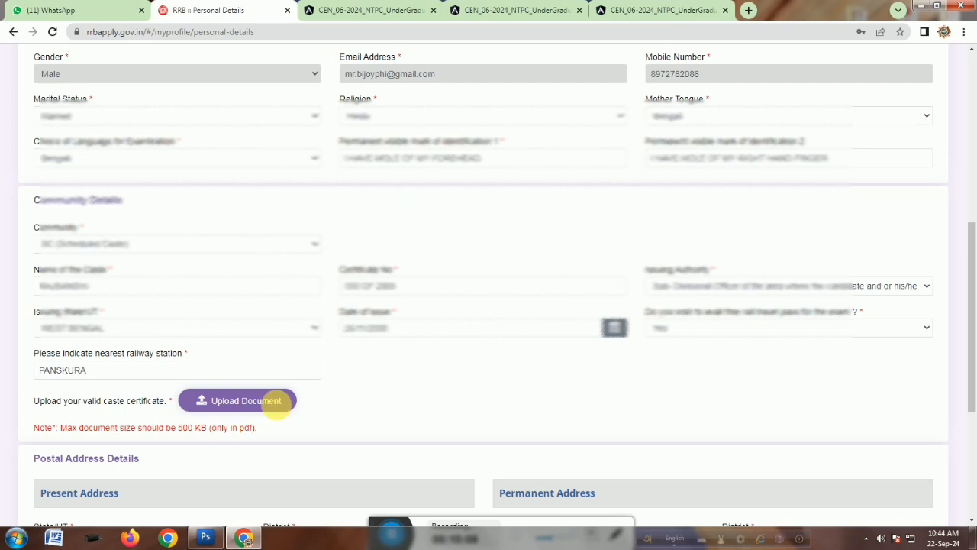
{"action": "scroll", "coordinate": [529, 334], "scroll_direction": "down", "scroll_amount": 3}
{"action": "scroll", "coordinate": [433, 316], "scroll_direction": "up", "scroll_amount": 3}
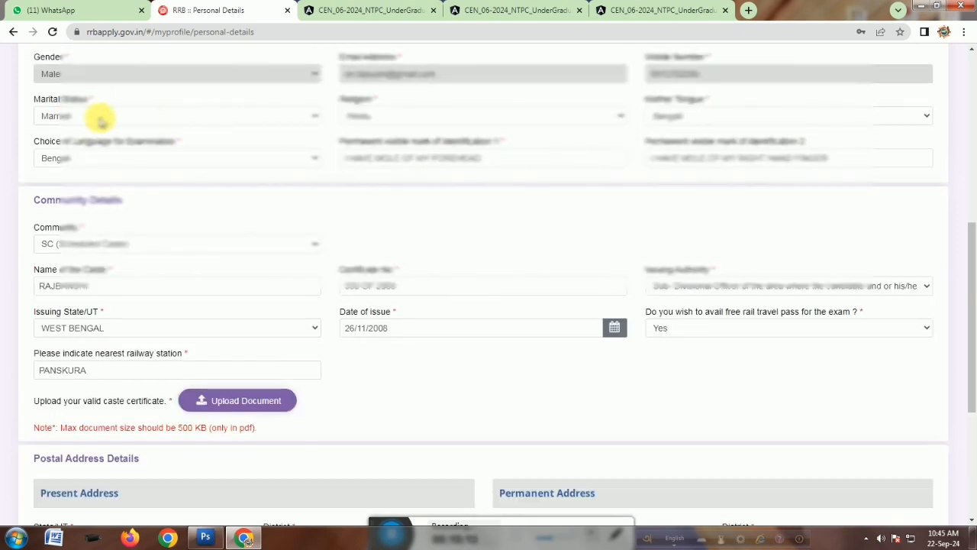
Review the marital status, religion, mother tongue and examination language selections, keeping each as set.
{"action": "left_click", "coordinate": [74, 116]}
{"action": "left_click", "coordinate": [74, 116]}
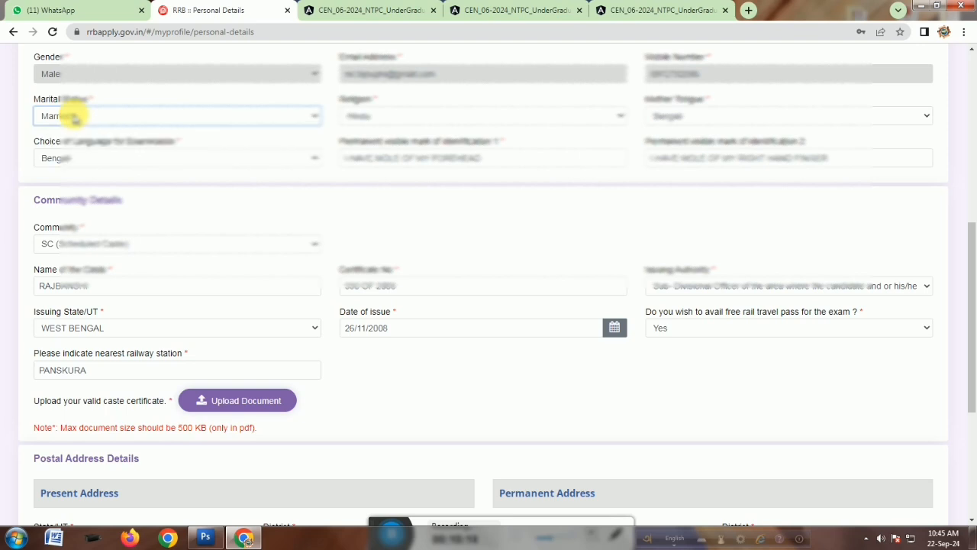
{"action": "left_click", "coordinate": [74, 116]}
{"action": "left_click", "coordinate": [244, 107]}
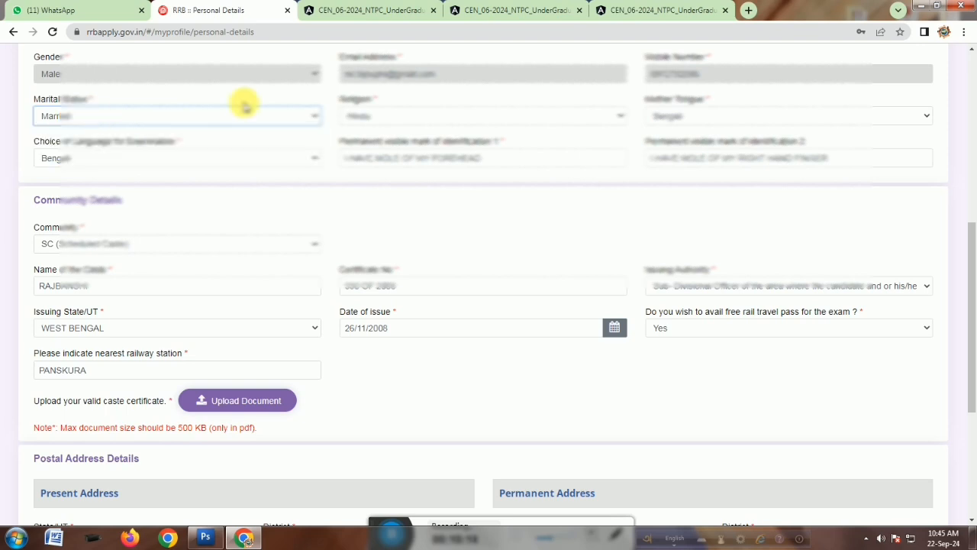
{"action": "left_click", "coordinate": [382, 116]}
{"action": "left_click", "coordinate": [382, 116]}
{"action": "left_click", "coordinate": [695, 117]}
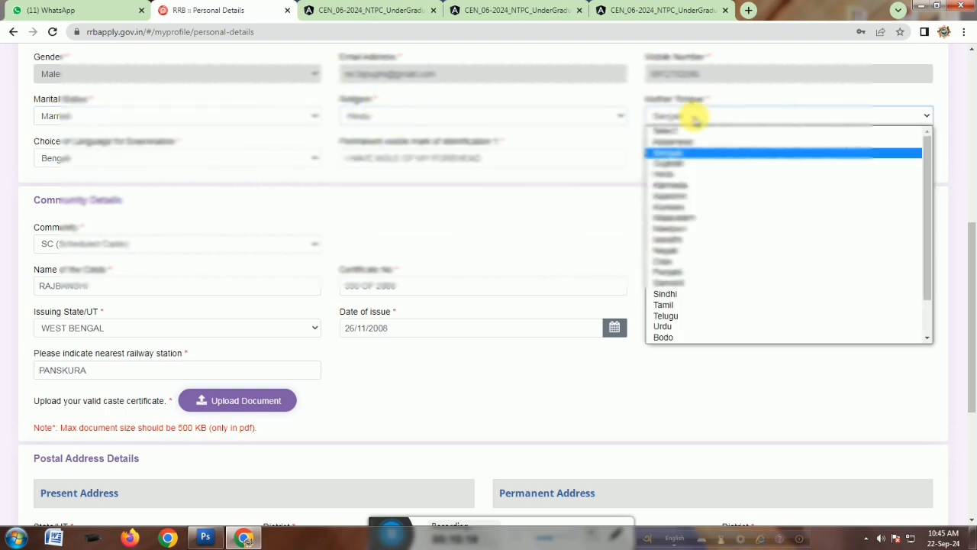
{"action": "left_click", "coordinate": [695, 116]}
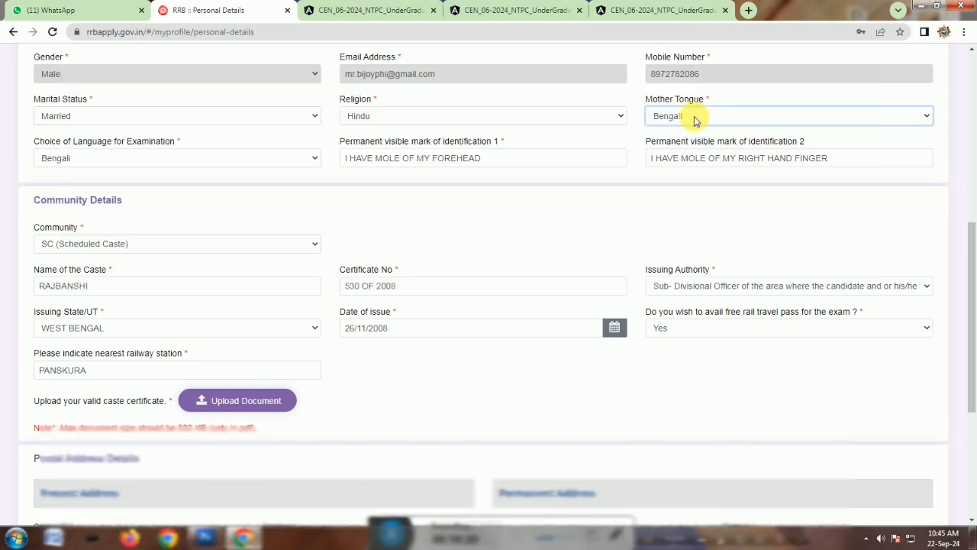
{"action": "left_click", "coordinate": [694, 117]}
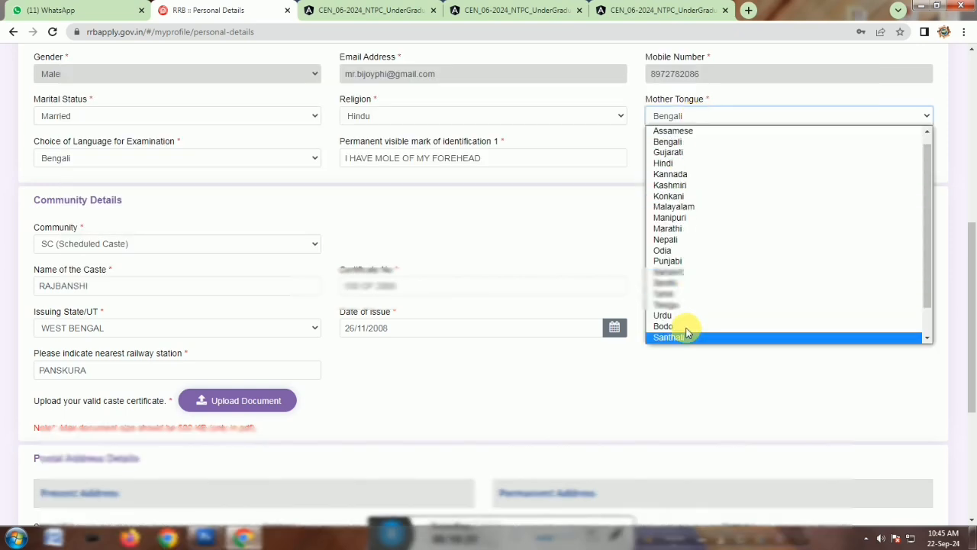
{"action": "left_click", "coordinate": [670, 116]}
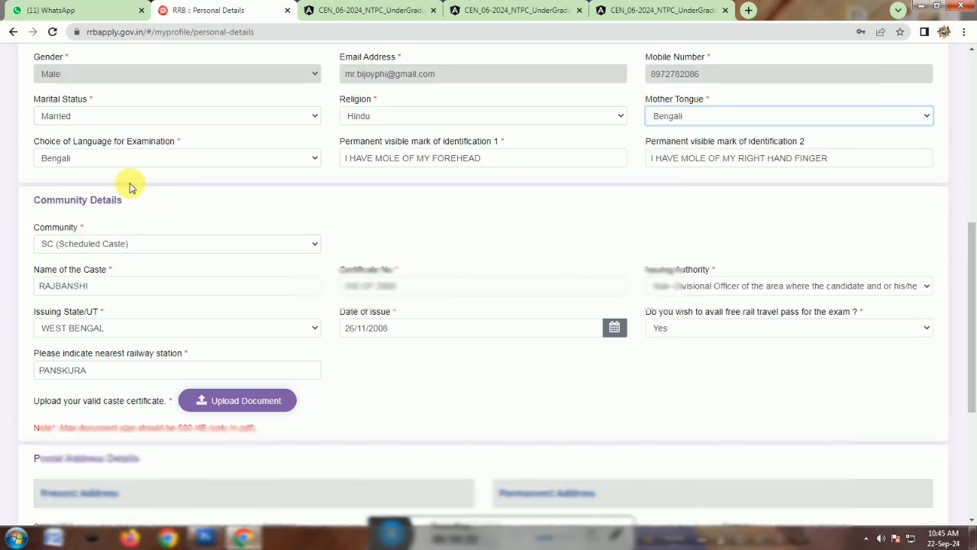
{"action": "scroll", "coordinate": [96, 170], "scroll_direction": "down", "scroll_amount": 1}
{"action": "left_click", "coordinate": [98, 97]}
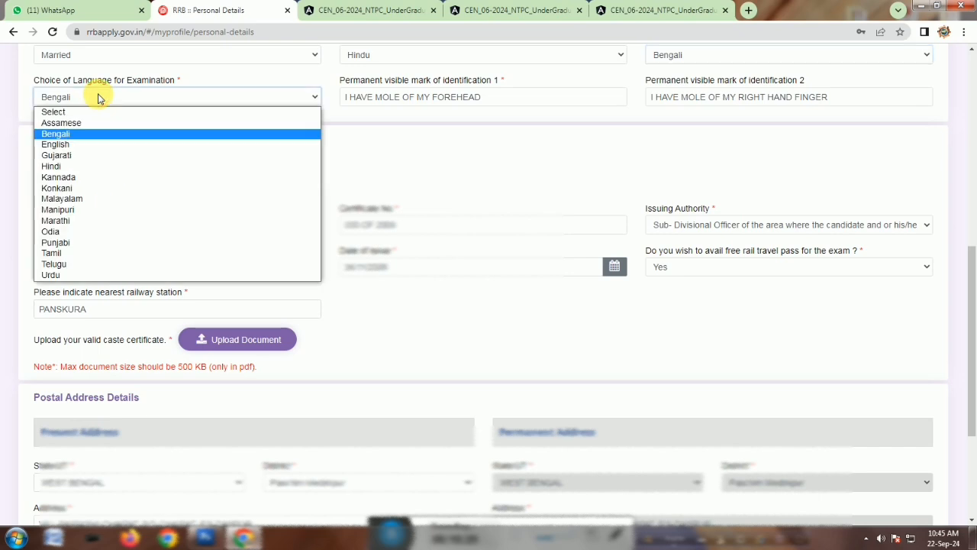
{"action": "left_click", "coordinate": [98, 98]}
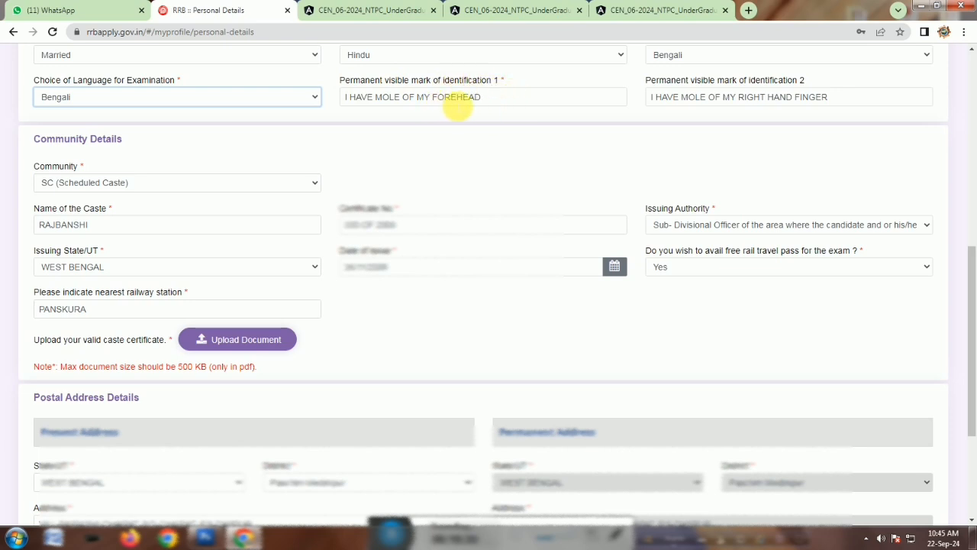
Review the identification marks and community details, including caste name, certificate, free rail pass choice and nearest railway station.
{"action": "left_click", "coordinate": [670, 105]}
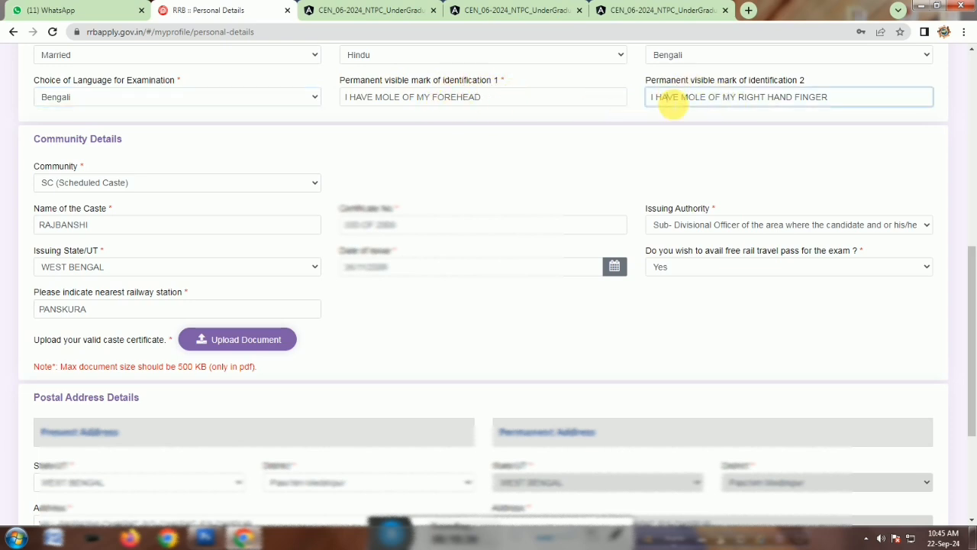
{"action": "left_click_drag", "start_coordinate": [672, 105], "coordinate": [764, 125]}
{"action": "left_click", "coordinate": [764, 124]}
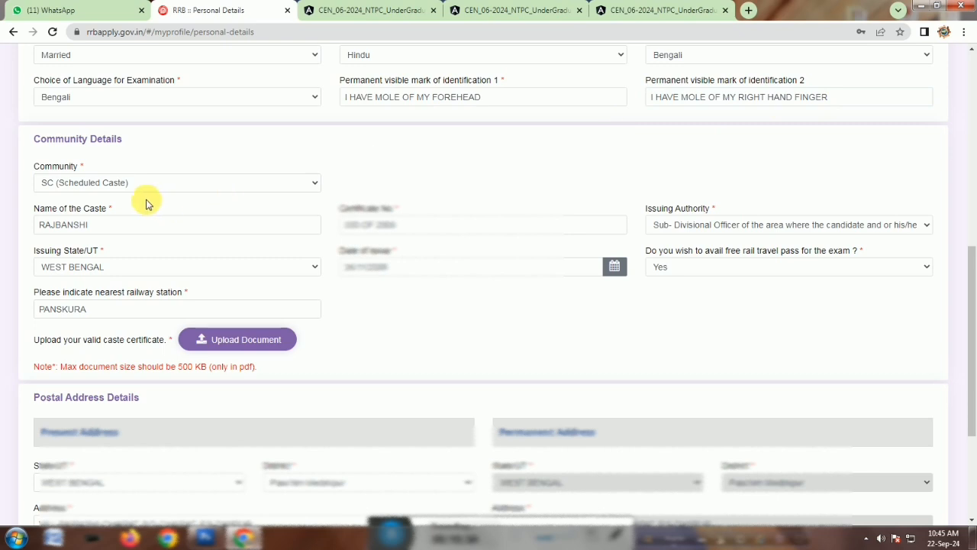
{"action": "scroll", "coordinate": [196, 198], "scroll_direction": "down", "scroll_amount": 2}
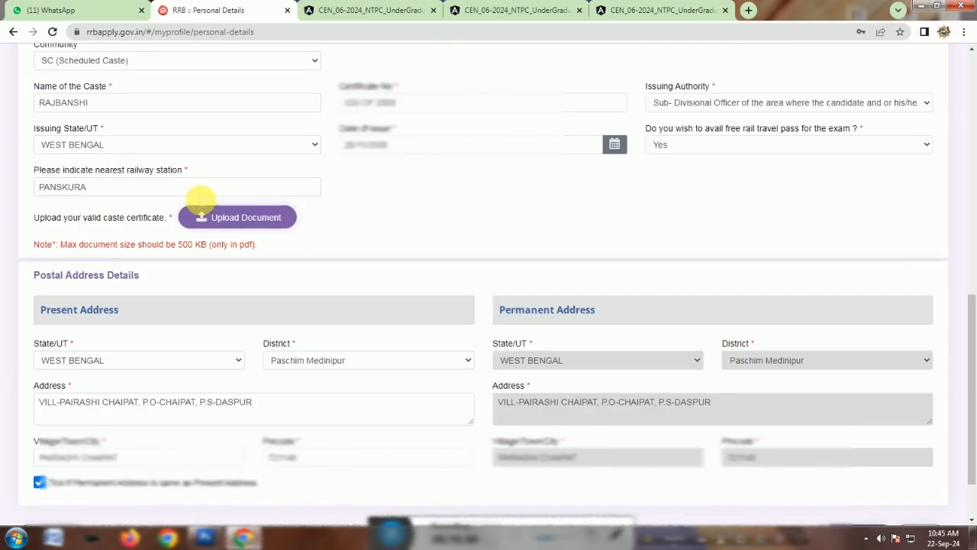
{"action": "scroll", "coordinate": [197, 198], "scroll_direction": "up", "scroll_amount": 1}
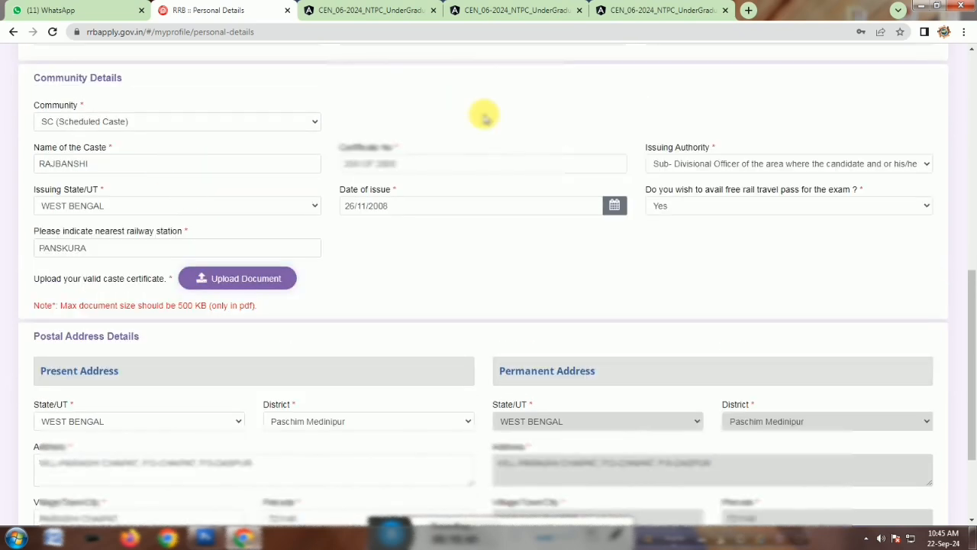
{"action": "left_click", "coordinate": [99, 124]}
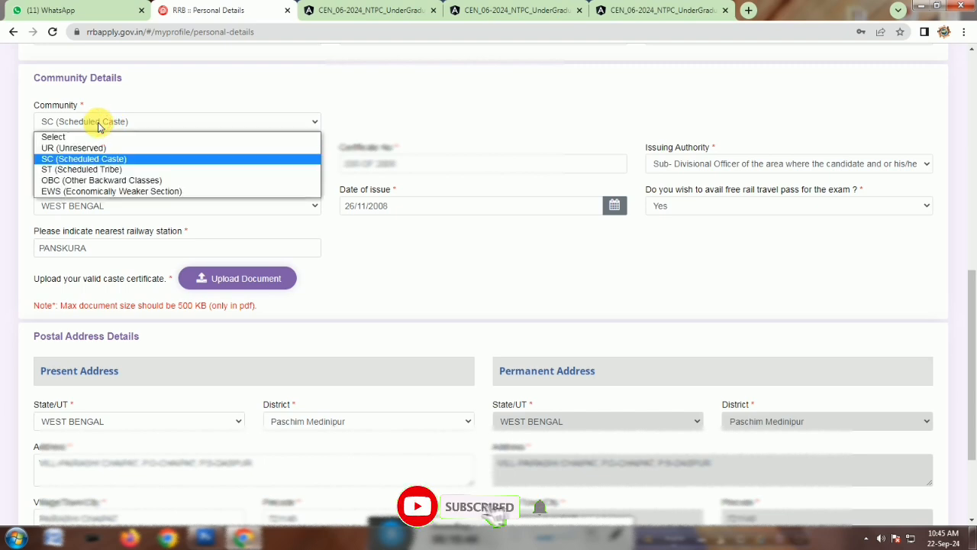
{"action": "left_click", "coordinate": [99, 124]}
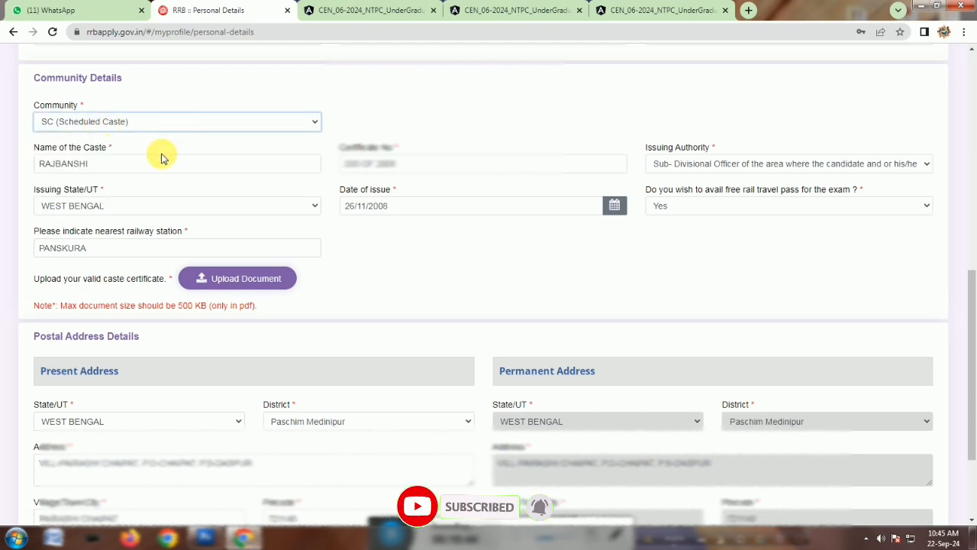
{"action": "left_click_drag", "start_coordinate": [114, 165], "coordinate": [44, 165]}
{"action": "left_click", "coordinate": [151, 171]}
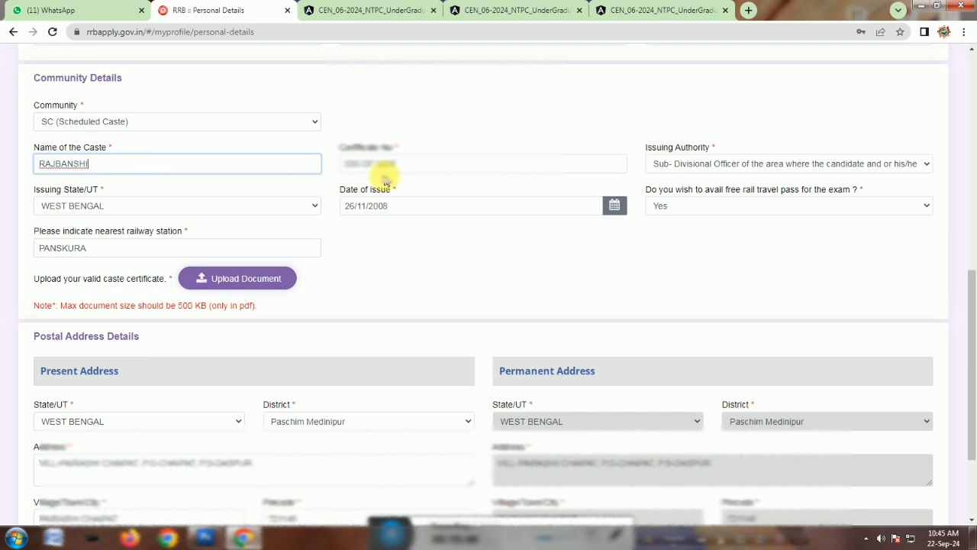
{"action": "left_click", "coordinate": [401, 164]}
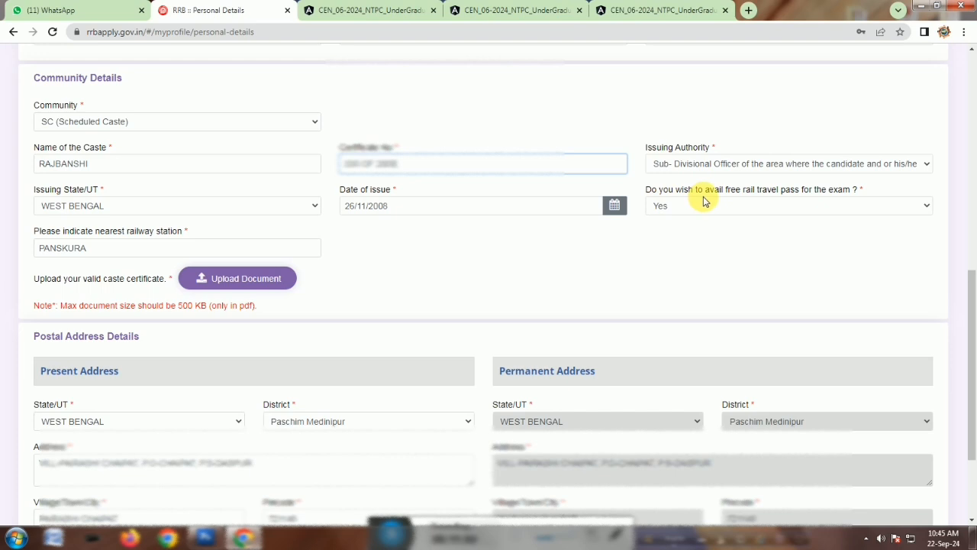
{"action": "left_click", "coordinate": [812, 205]}
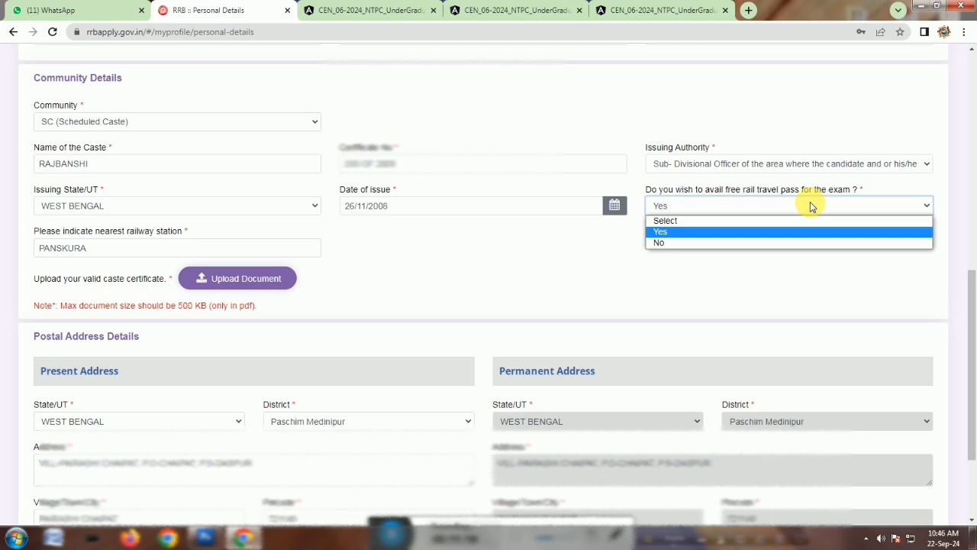
{"action": "left_click", "coordinate": [811, 205]}
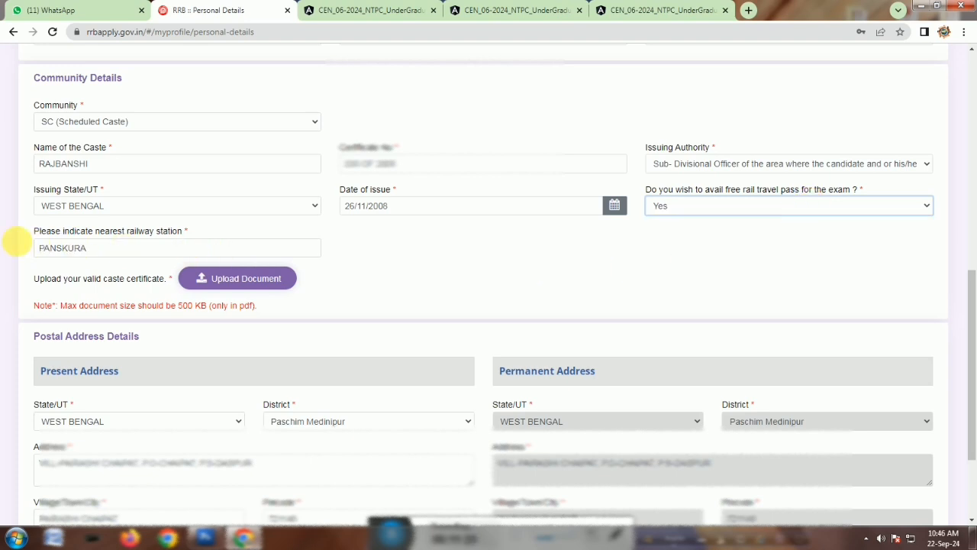
{"action": "left_click", "coordinate": [98, 252]}
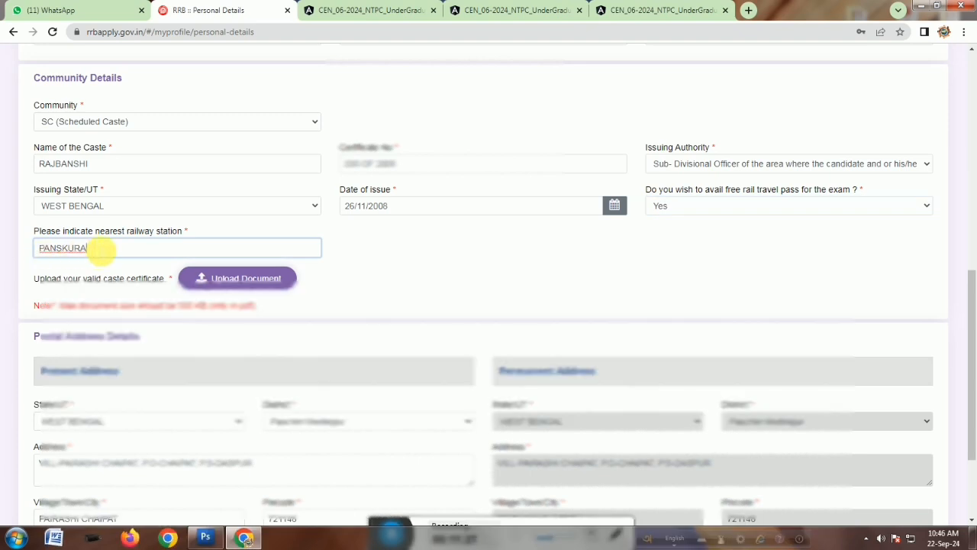
Try to save the personal details page with the permanent address kept the same as the present address.
{"action": "scroll", "coordinate": [121, 252], "scroll_direction": "down", "scroll_amount": 2}
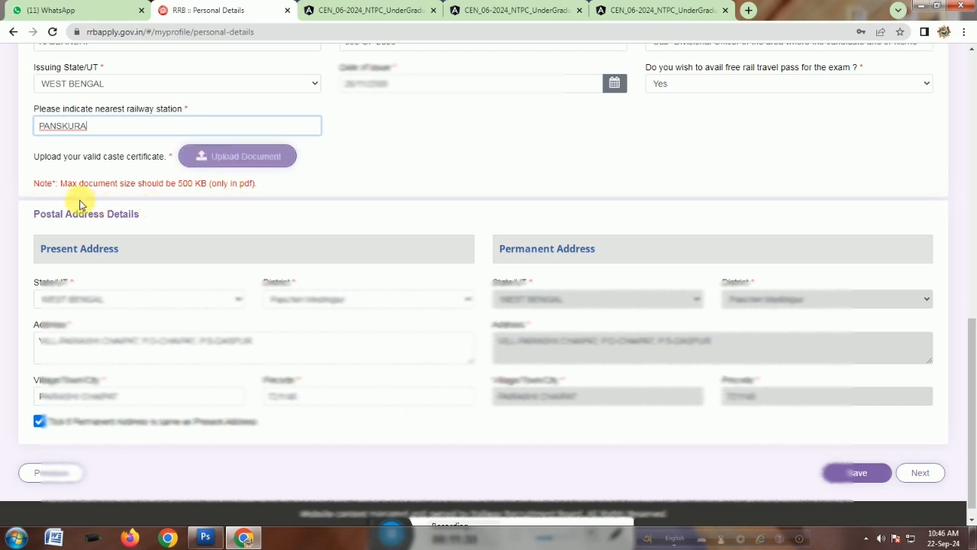
{"action": "left_click_drag", "start_coordinate": [67, 189], "coordinate": [214, 191]}
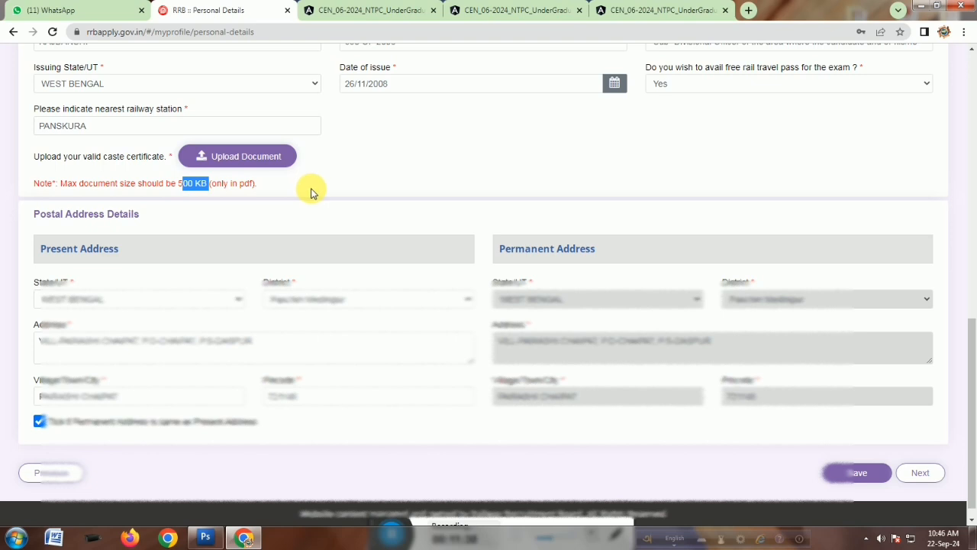
{"action": "scroll", "coordinate": [311, 192], "scroll_direction": "down", "scroll_amount": 1}
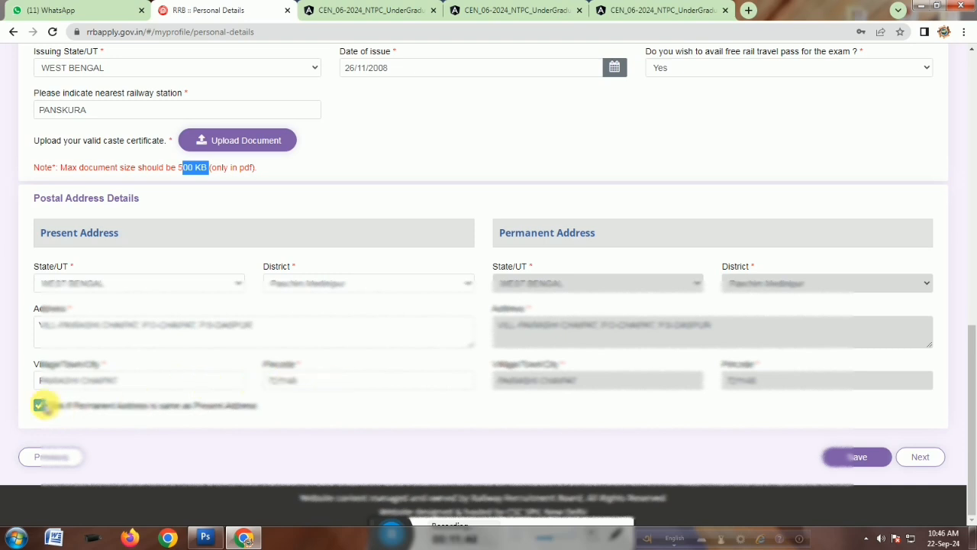
{"action": "left_click", "coordinate": [39, 405]}
{"action": "left_click", "coordinate": [39, 404]}
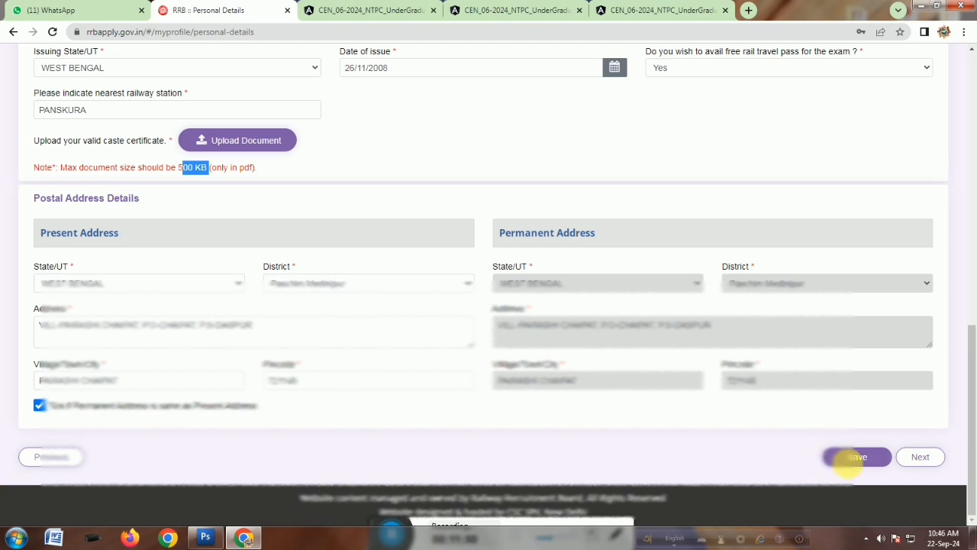
{"action": "left_click", "coordinate": [923, 460]}
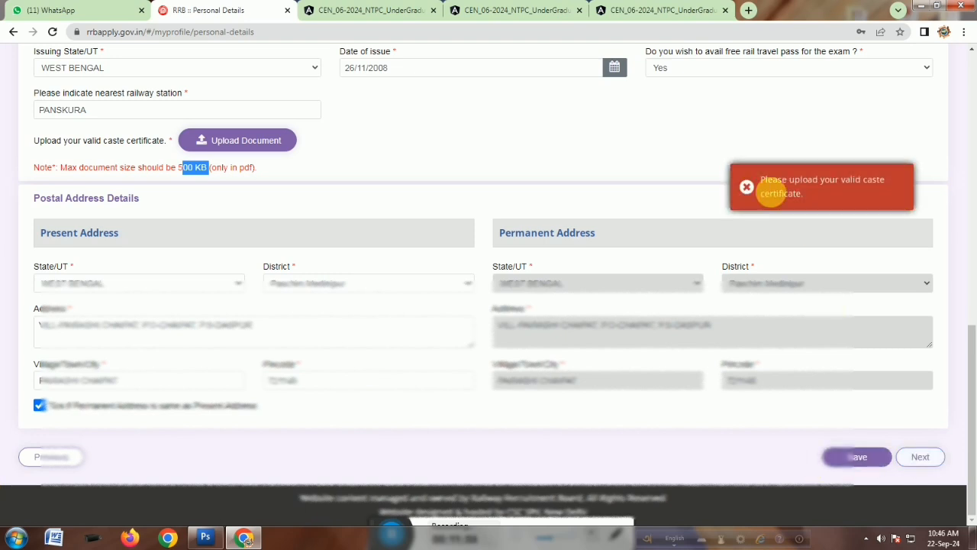
Upload SC CERTIFICATE.pdf from the Desktop as the valid caste certificate and save it.
{"action": "left_click", "coordinate": [238, 145]}
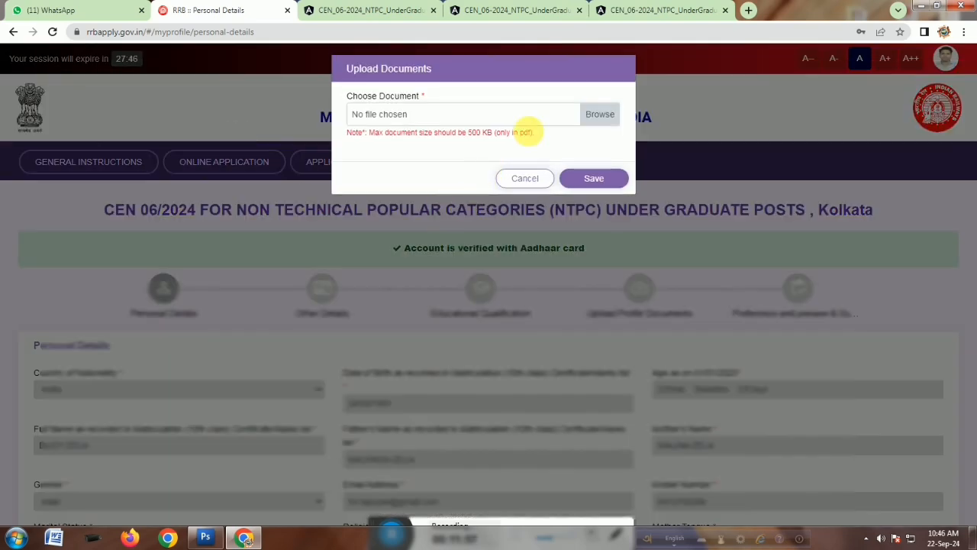
{"action": "left_click", "coordinate": [595, 116]}
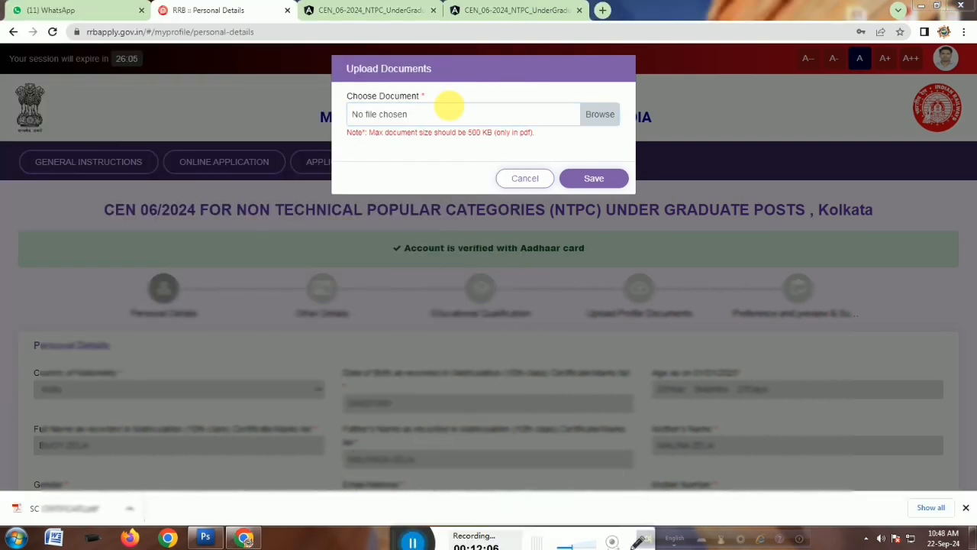
{"action": "left_click", "coordinate": [596, 114]}
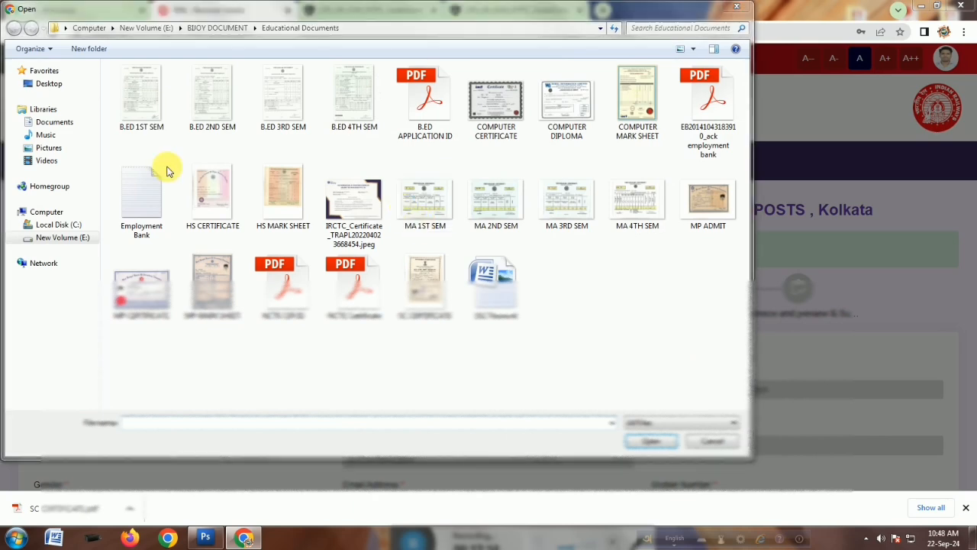
{"action": "left_click", "coordinate": [48, 83]}
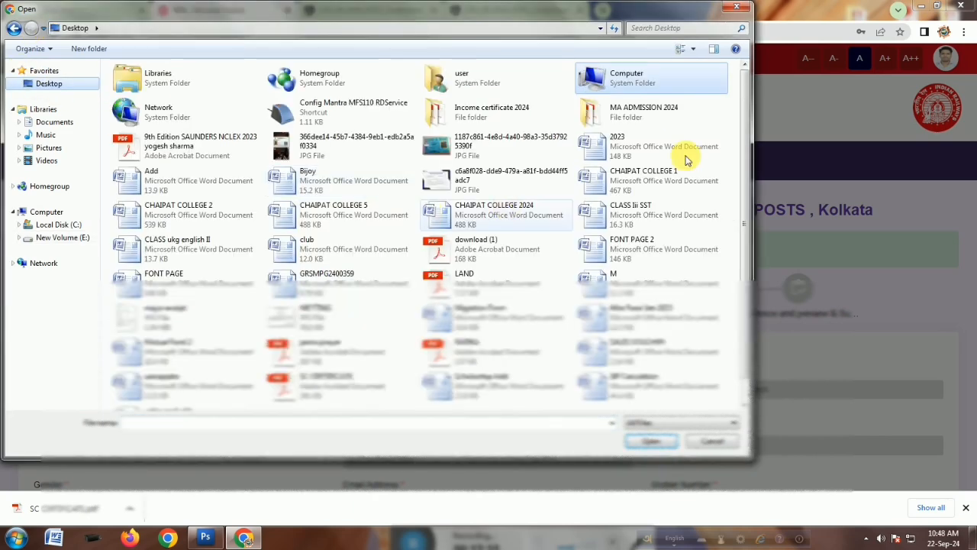
{"action": "left_click_drag", "start_coordinate": [742, 148], "coordinate": [757, 210]}
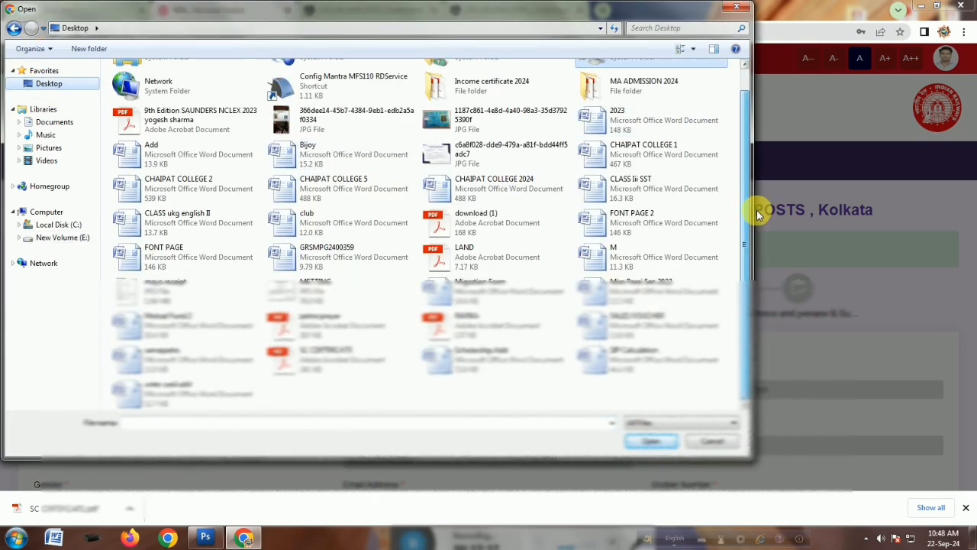
{"action": "left_click", "coordinate": [344, 359]}
{"action": "left_click", "coordinate": [651, 441]}
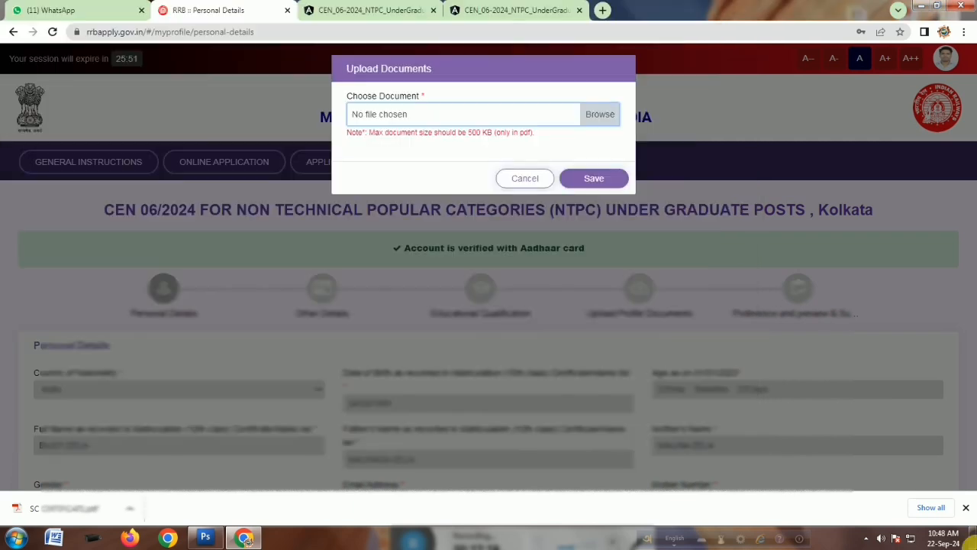
{"action": "left_click", "coordinate": [591, 182]}
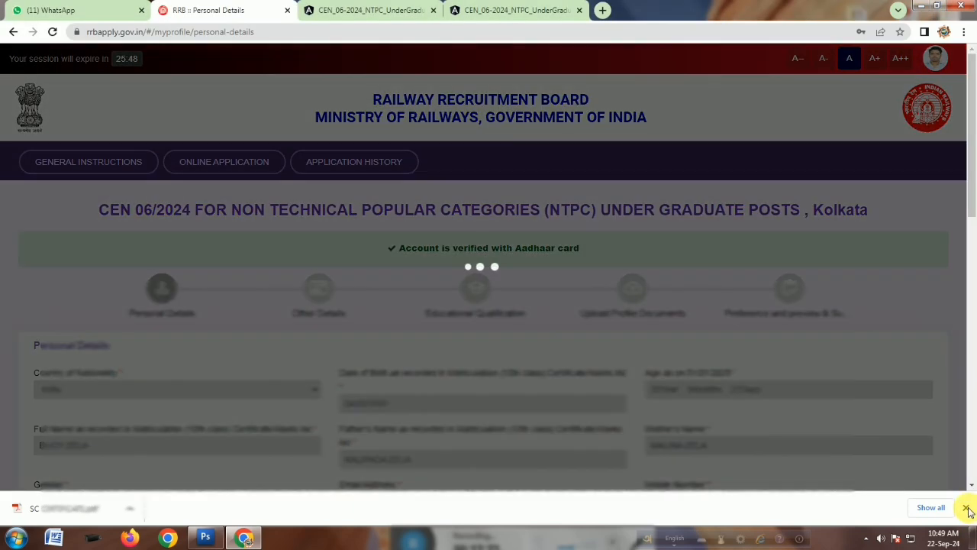
Proceed to the Other Details page and close the information notice about previously saved data.
{"action": "left_click", "coordinate": [966, 507]}
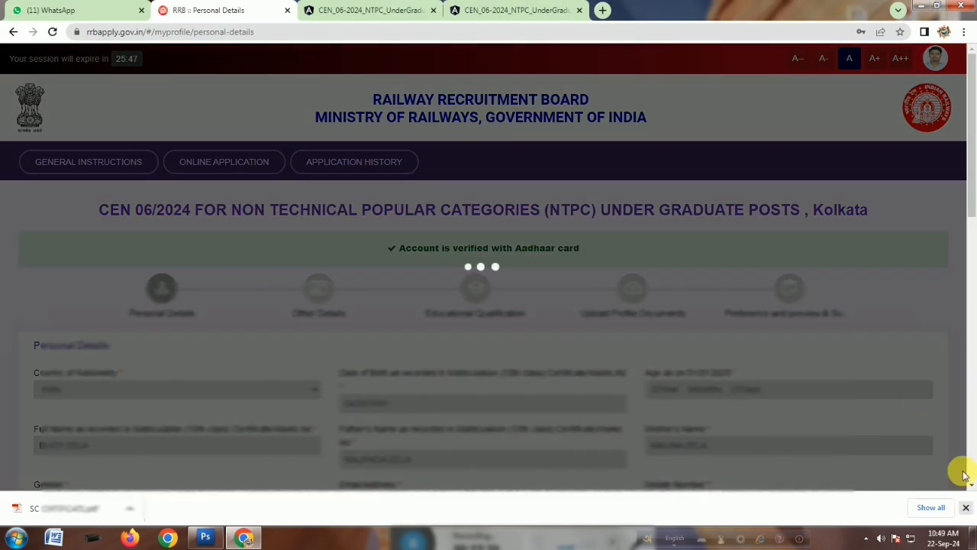
{"action": "scroll", "coordinate": [643, 299], "scroll_direction": "down", "scroll_amount": 10}
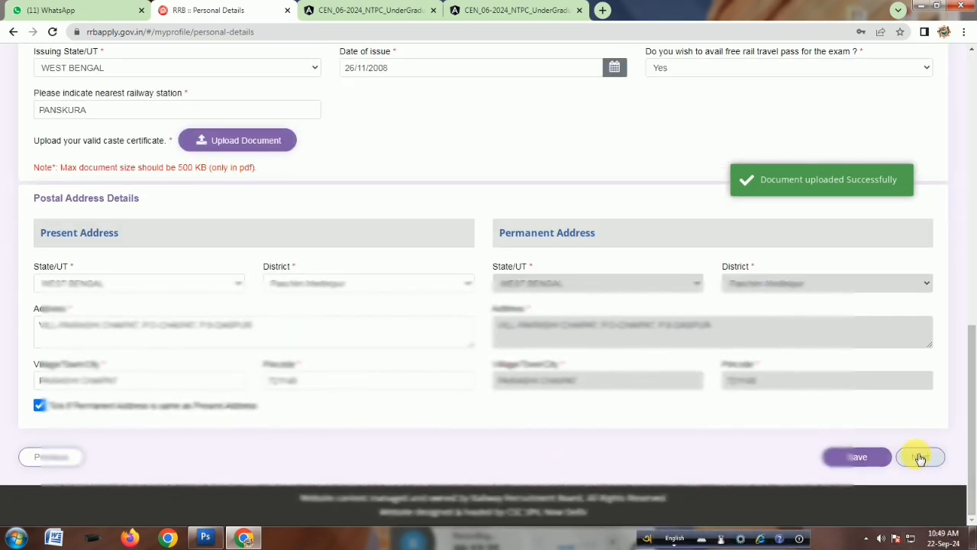
{"action": "left_click", "coordinate": [920, 457]}
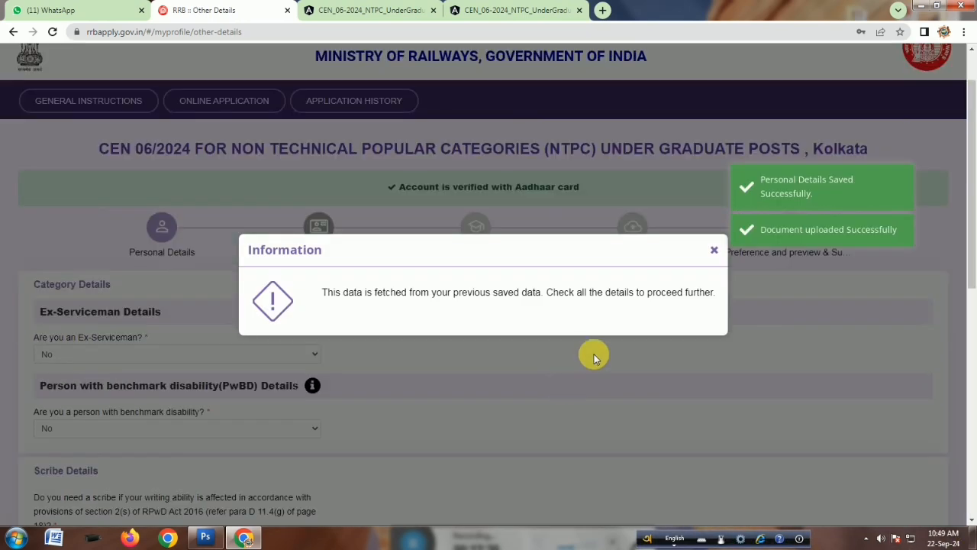
{"action": "left_click", "coordinate": [714, 251]}
{"action": "scroll", "coordinate": [381, 398], "scroll_direction": "down", "scroll_amount": 2}
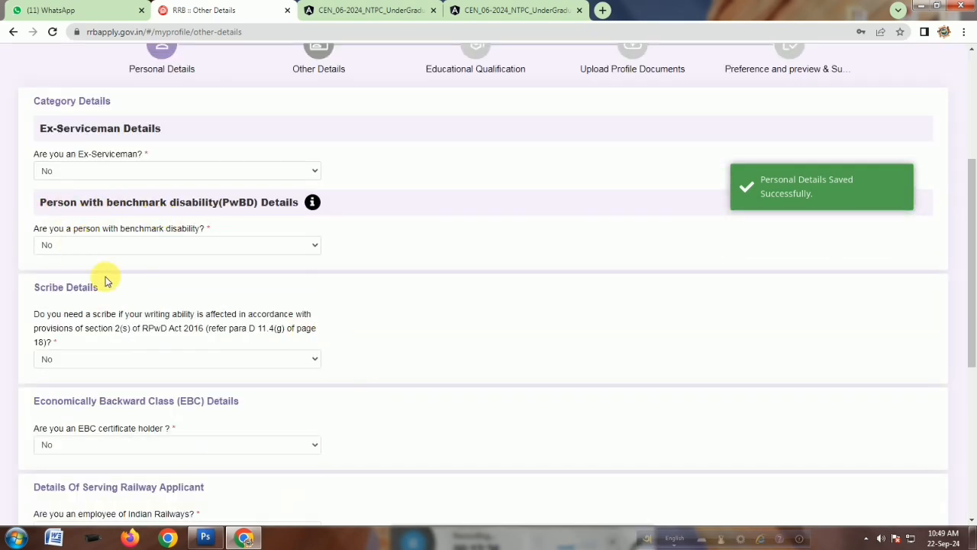
Review the scribe, EBC, railway employee and current employment answers on the Other Details page.
{"action": "scroll", "coordinate": [183, 341], "scroll_direction": "down", "scroll_amount": 1}
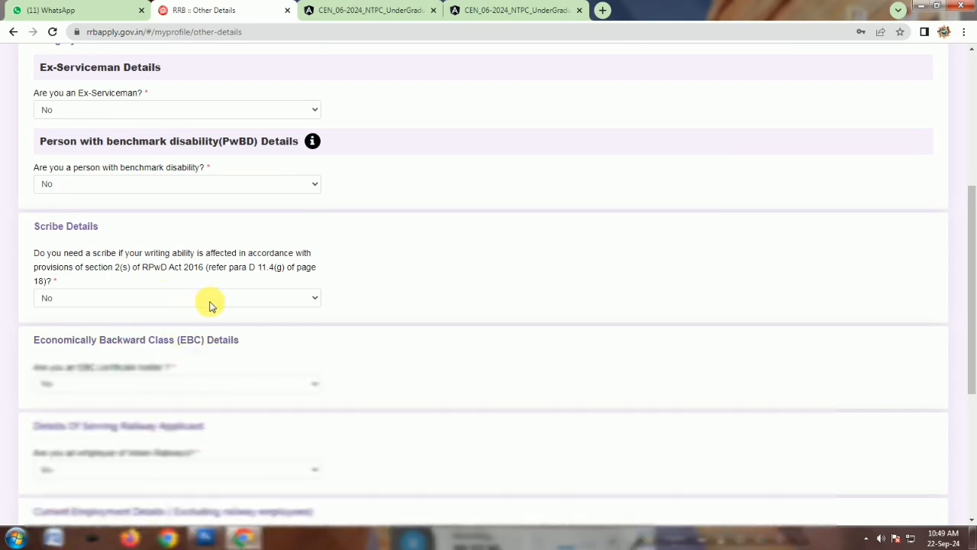
{"action": "scroll", "coordinate": [212, 306], "scroll_direction": "down", "scroll_amount": 3}
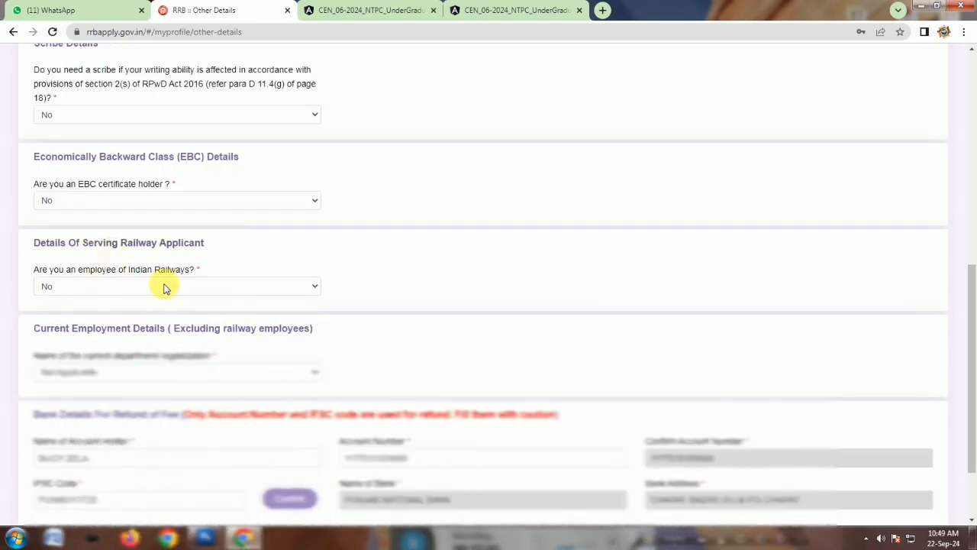
{"action": "scroll", "coordinate": [145, 284], "scroll_direction": "down", "scroll_amount": 1}
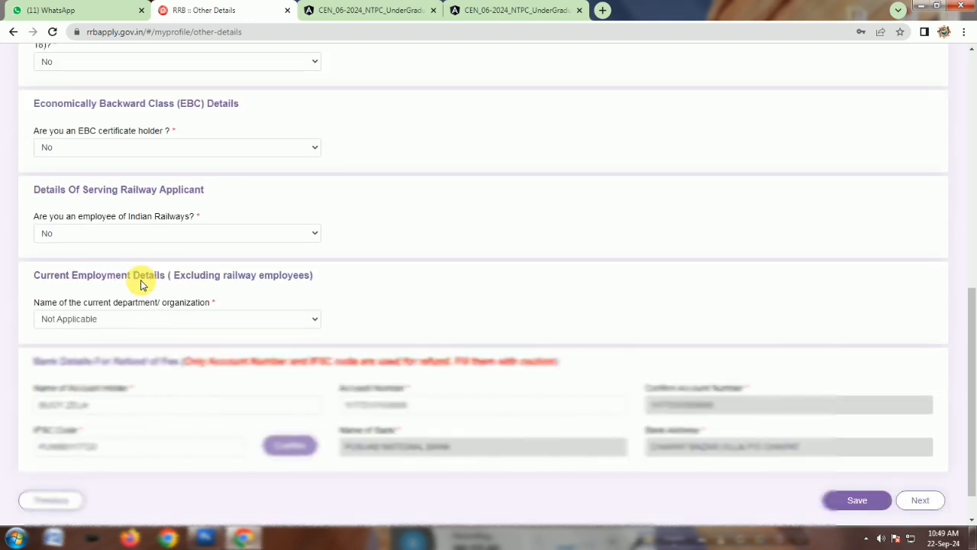
{"action": "left_click", "coordinate": [125, 224]}
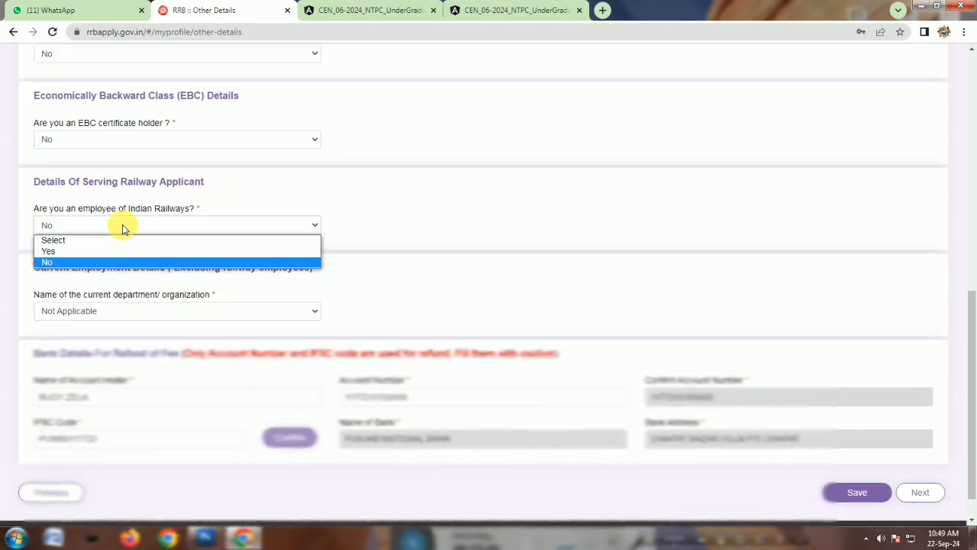
{"action": "left_click", "coordinate": [128, 227]}
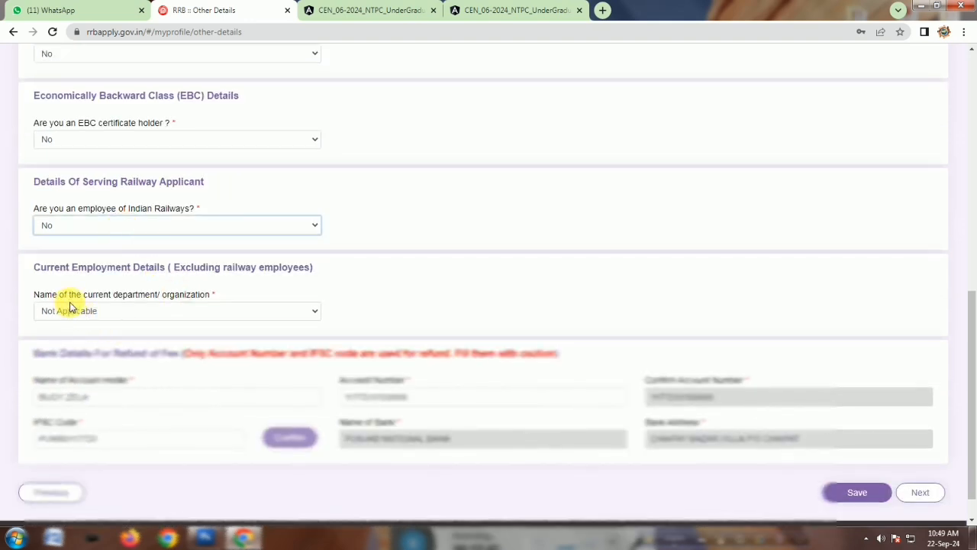
{"action": "left_click", "coordinate": [99, 313]}
{"action": "left_click", "coordinate": [98, 312]}
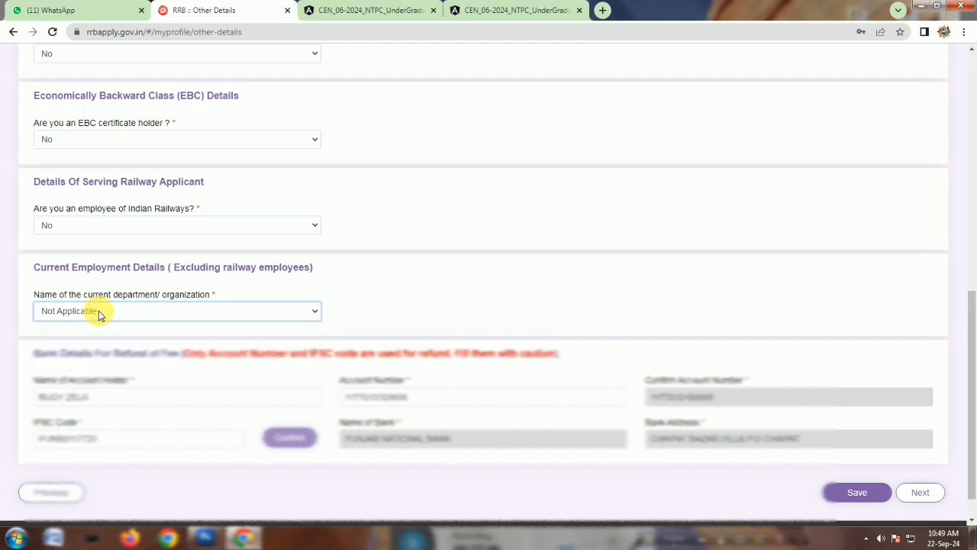
Confirm the refund bank details and save the Other Details page to move on to Educational Qualification.
{"action": "scroll", "coordinate": [157, 385], "scroll_direction": "down", "scroll_amount": 1}
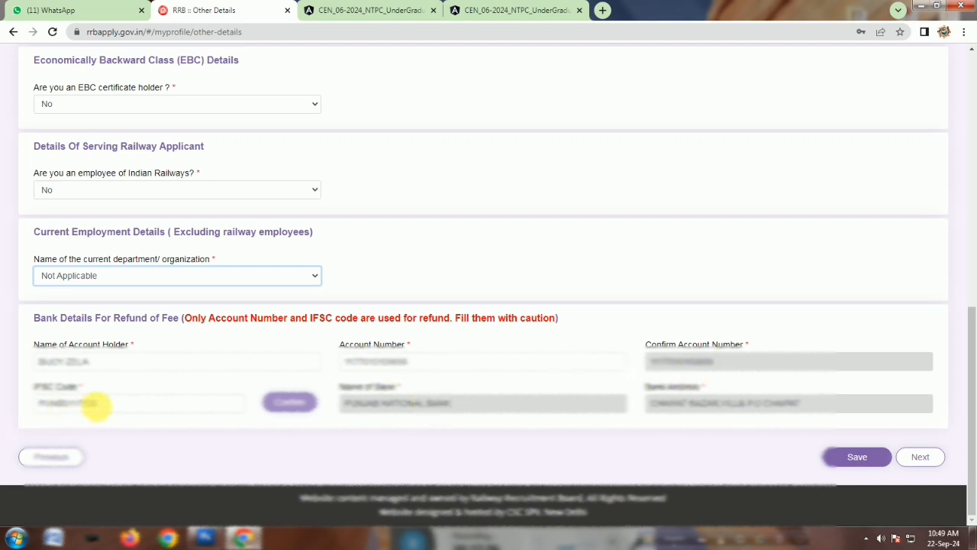
{"action": "left_click", "coordinate": [291, 409]}
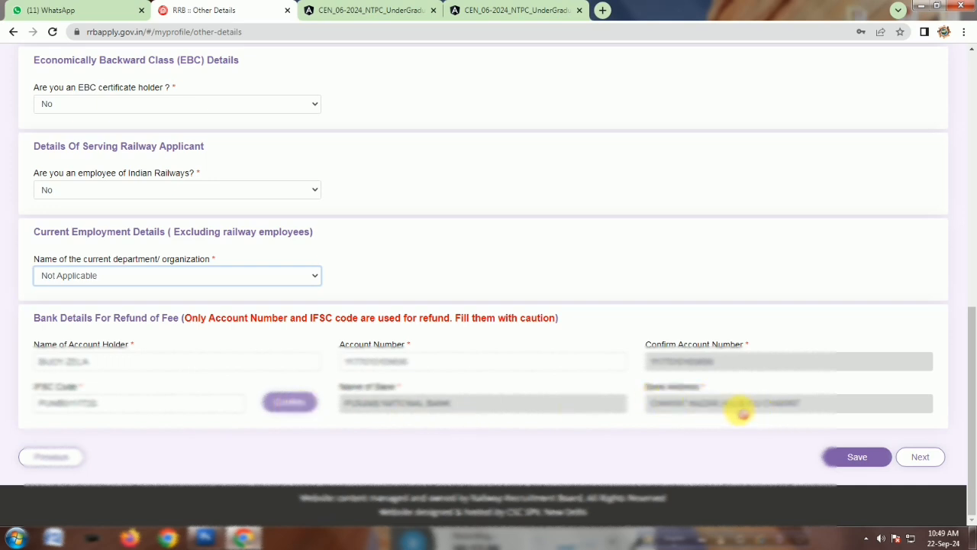
{"action": "left_click", "coordinate": [921, 458]}
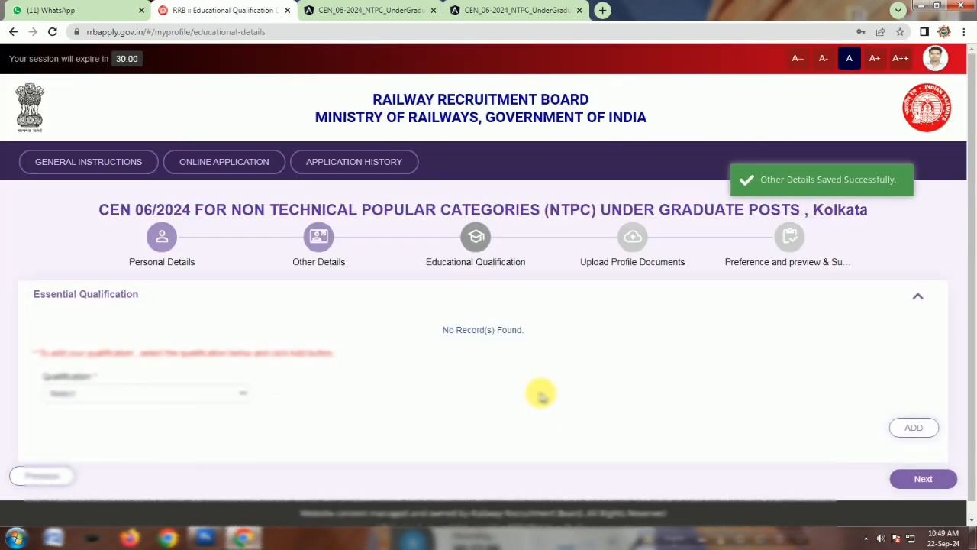
Start a new qualification entry of 12th (+2 Stage) or its equivalent with the matching discipline.
{"action": "scroll", "coordinate": [542, 396], "scroll_direction": "down", "scroll_amount": 2}
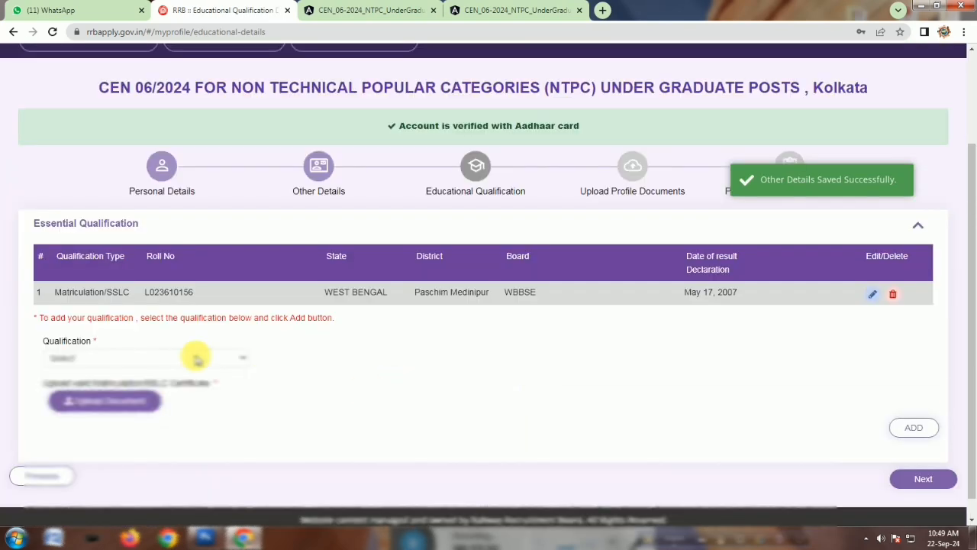
{"action": "left_click", "coordinate": [196, 356]}
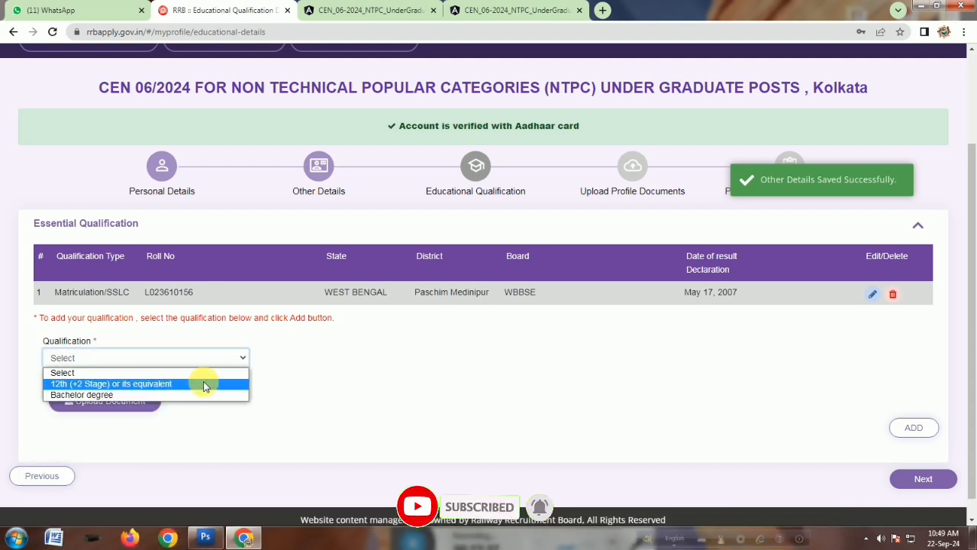
{"action": "left_click", "coordinate": [201, 383]}
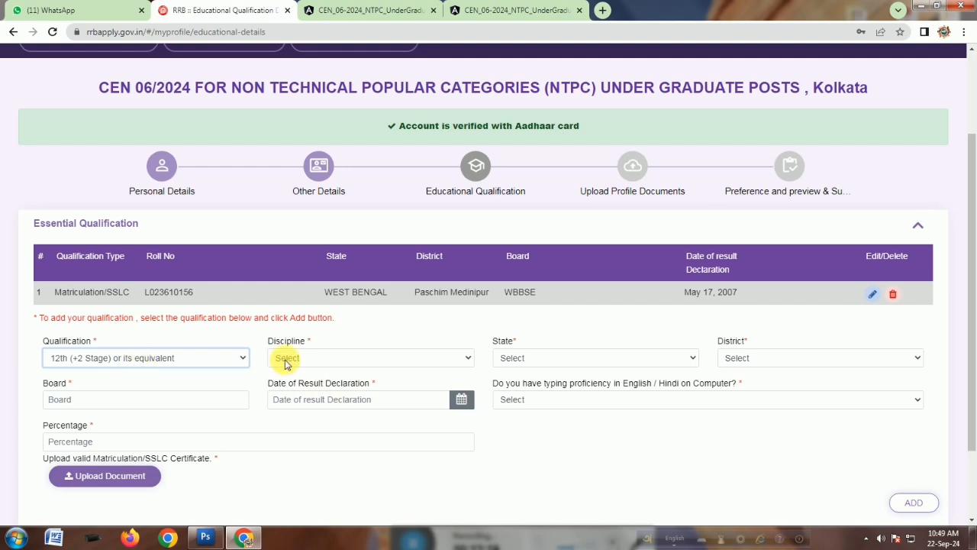
{"action": "left_click", "coordinate": [330, 360]}
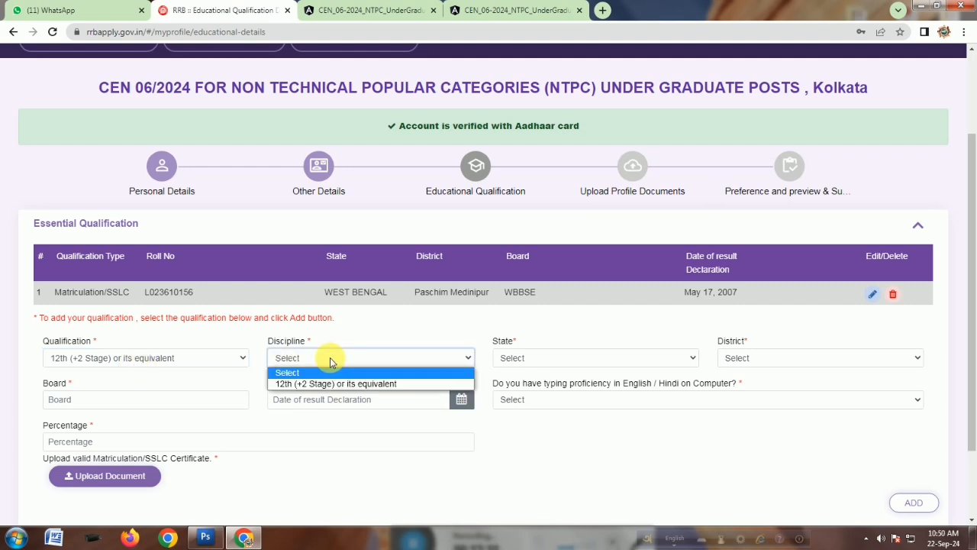
{"action": "left_click", "coordinate": [323, 385]}
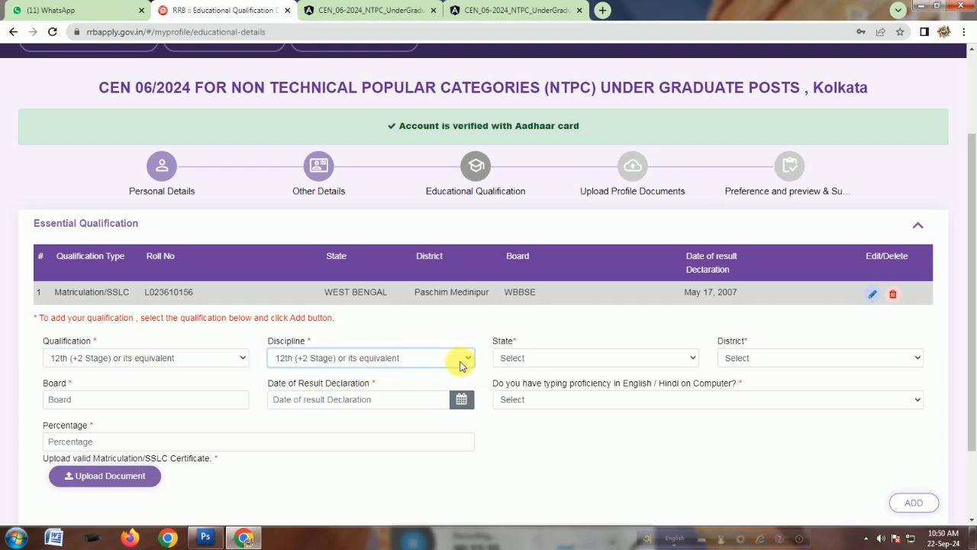
Set the qualification's state to WEST BENGAL, district to Paschim Medinipur and board to WBCHSE.
{"action": "left_click", "coordinate": [527, 358]}
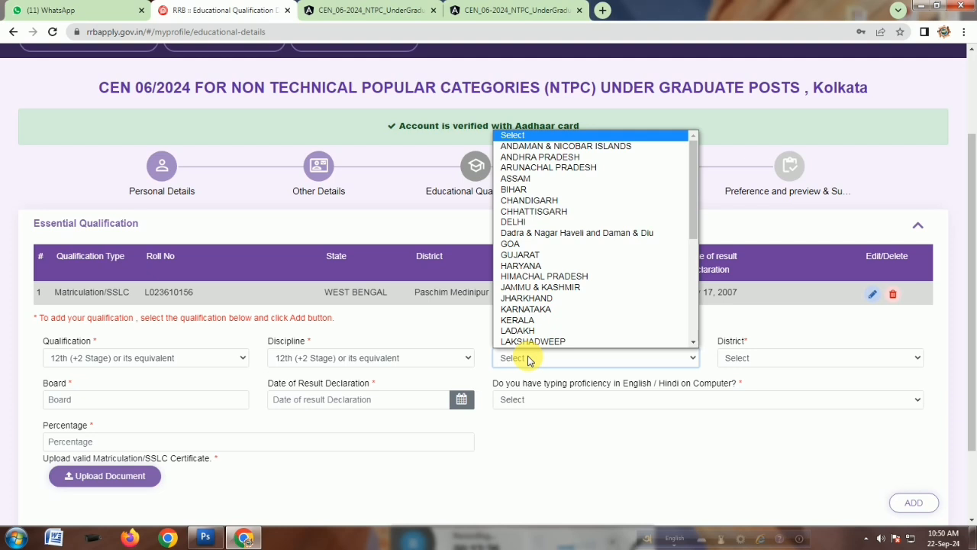
{"action": "key", "text": "w"}
{"action": "left_click", "coordinate": [528, 360]}
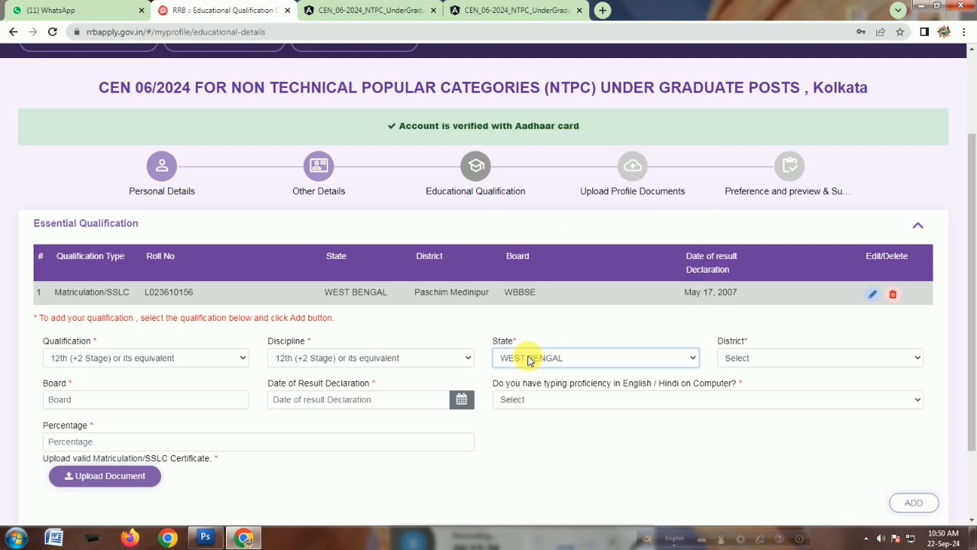
{"action": "left_click", "coordinate": [761, 363]}
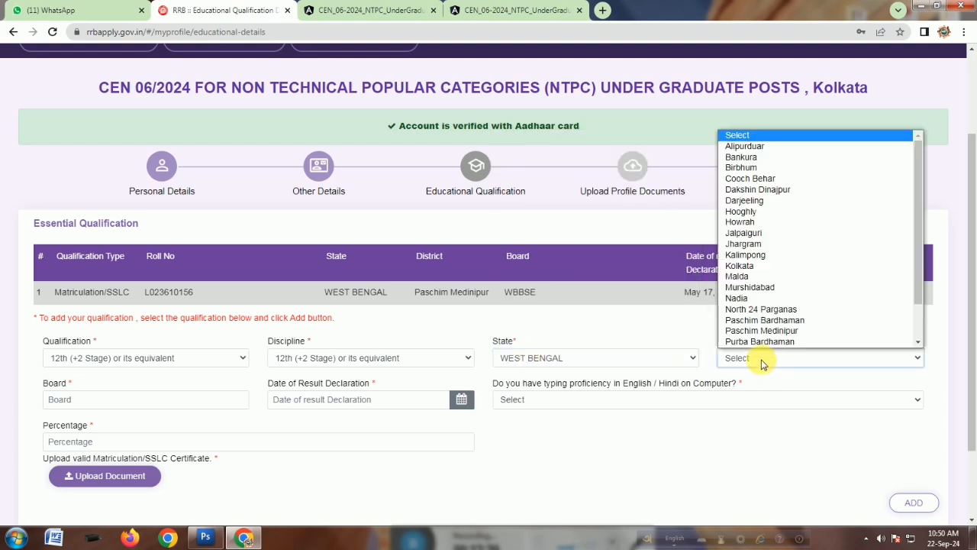
{"action": "key", "text": "p"}
{"action": "key", "text": "p"}
{"action": "left_click", "coordinate": [762, 362]}
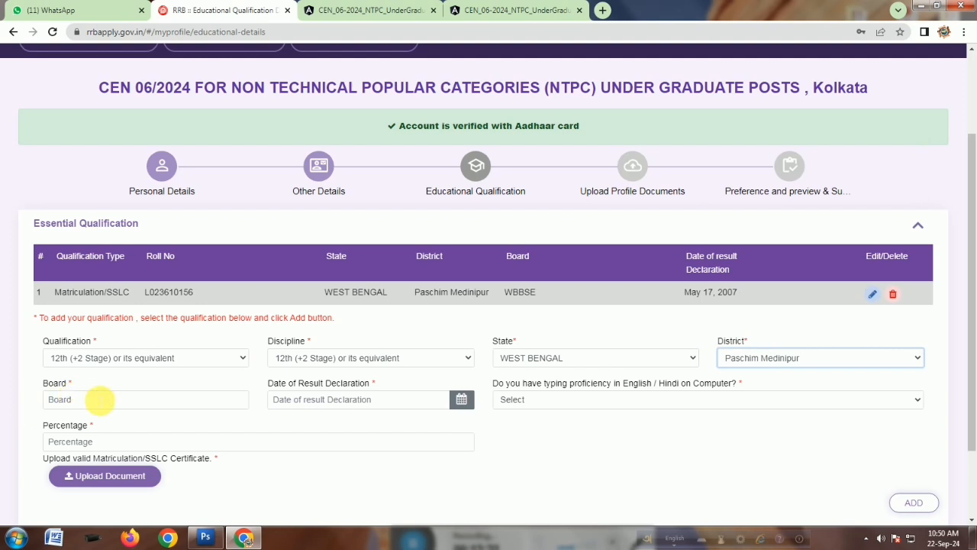
{"action": "left_click", "coordinate": [99, 399]}
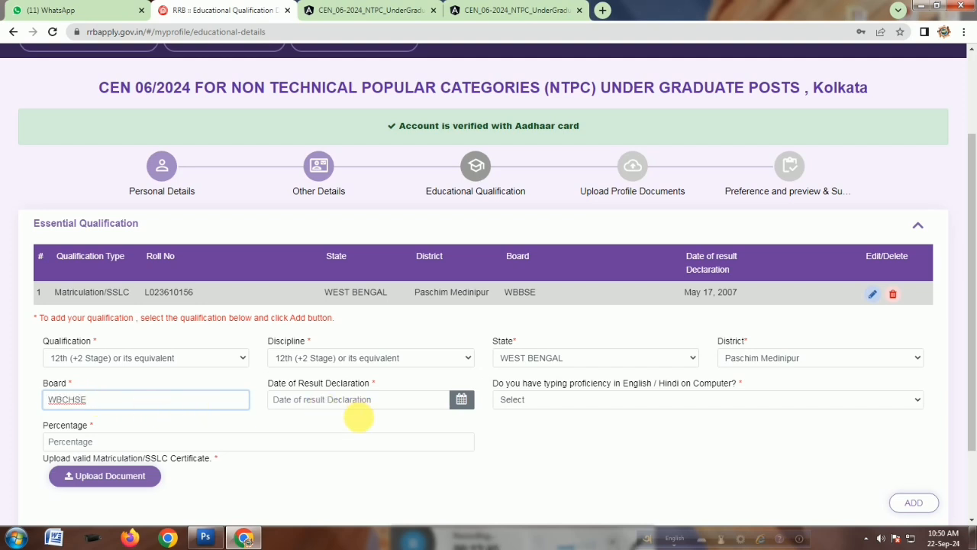
Set the date of result declaration to 11/04/2009 using the calendar.
{"action": "left_click", "coordinate": [363, 421]}
{"action": "left_click", "coordinate": [456, 401]}
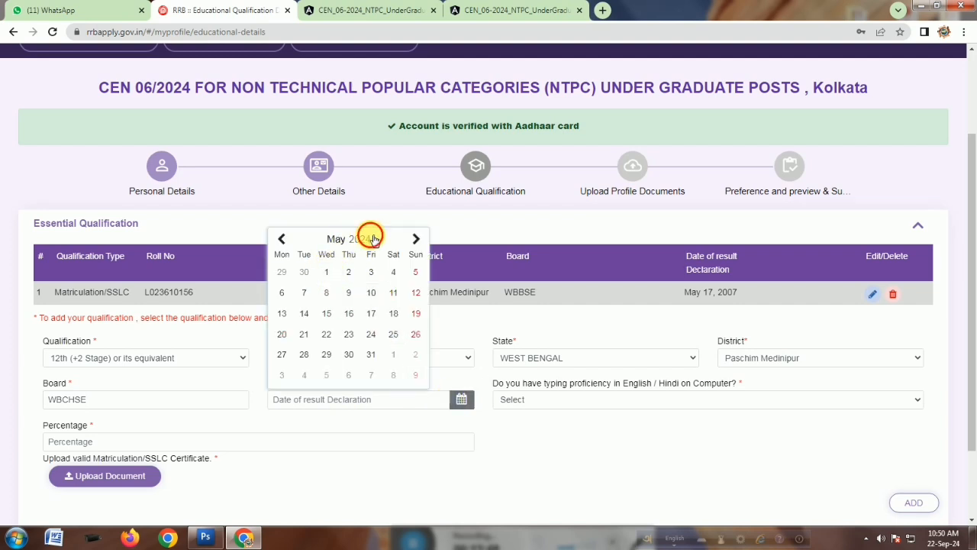
{"action": "left_click", "coordinate": [375, 240]}
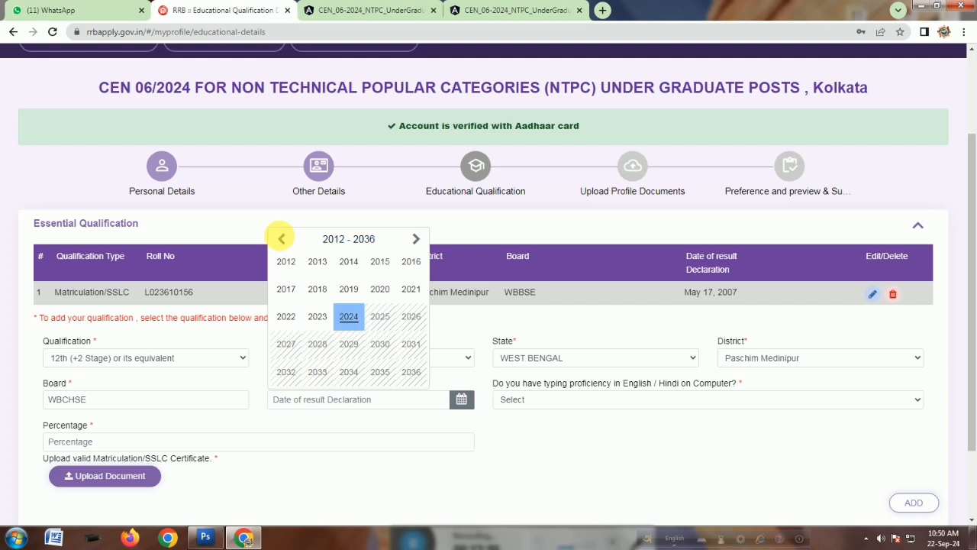
{"action": "left_click", "coordinate": [281, 238]}
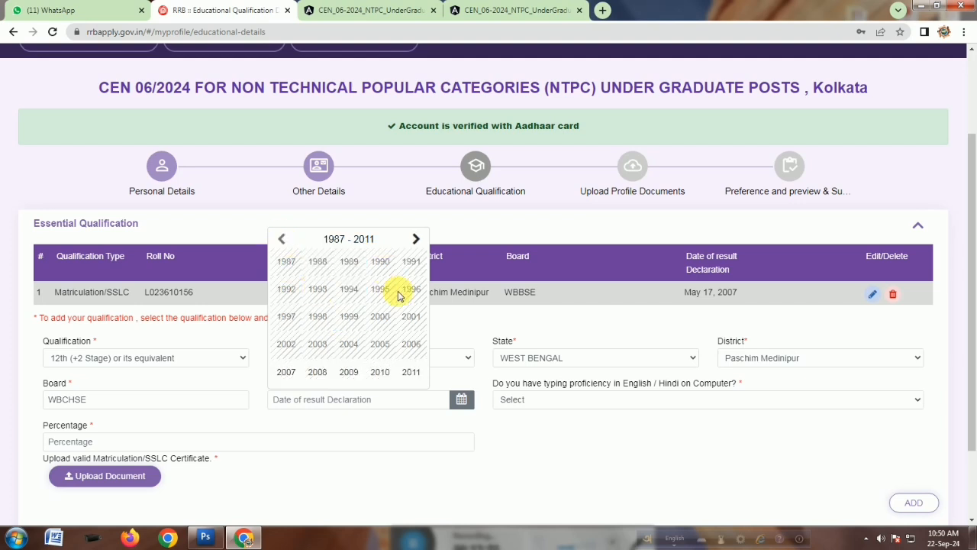
{"action": "left_click", "coordinate": [347, 372]}
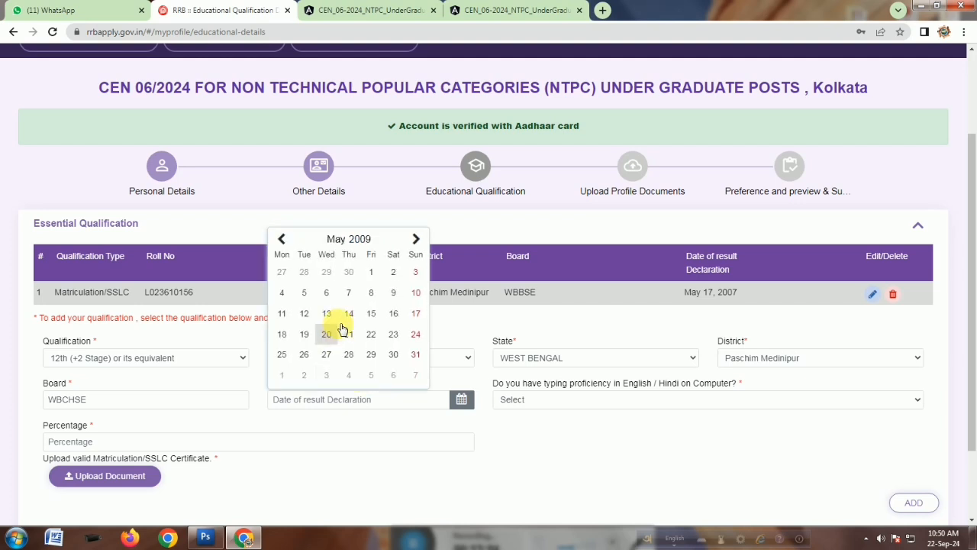
{"action": "left_click", "coordinate": [283, 240]}
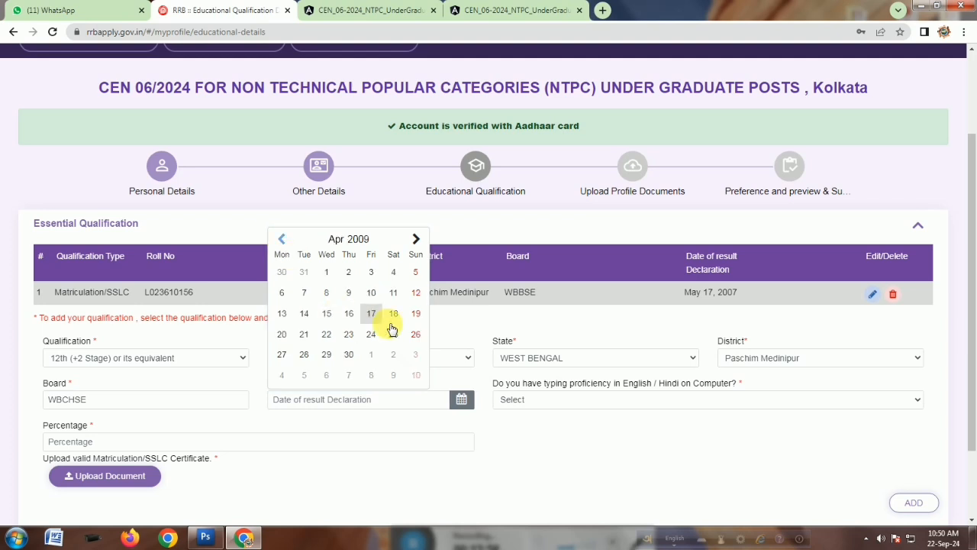
{"action": "left_click", "coordinate": [393, 293]}
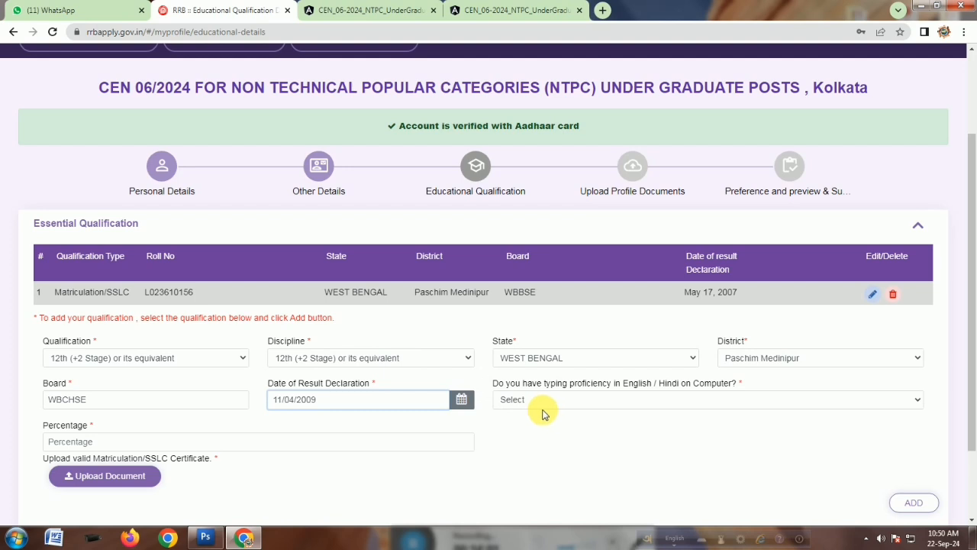
Answer Yes for typing proficiency in English / Hindi and enter 56 as the percentage.
{"action": "left_click", "coordinate": [623, 400]}
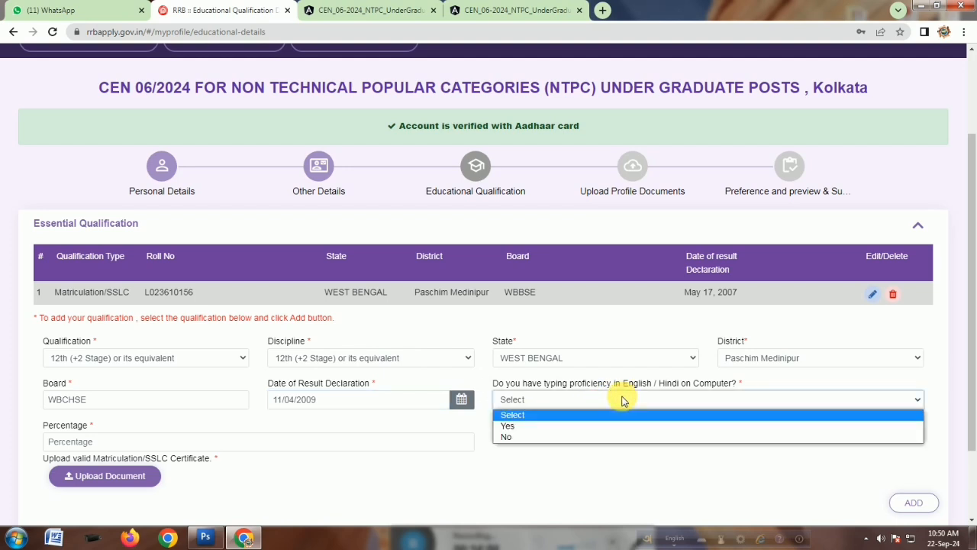
{"action": "left_click", "coordinate": [514, 428]}
{"action": "scroll", "coordinate": [460, 436], "scroll_direction": "down", "scroll_amount": 1}
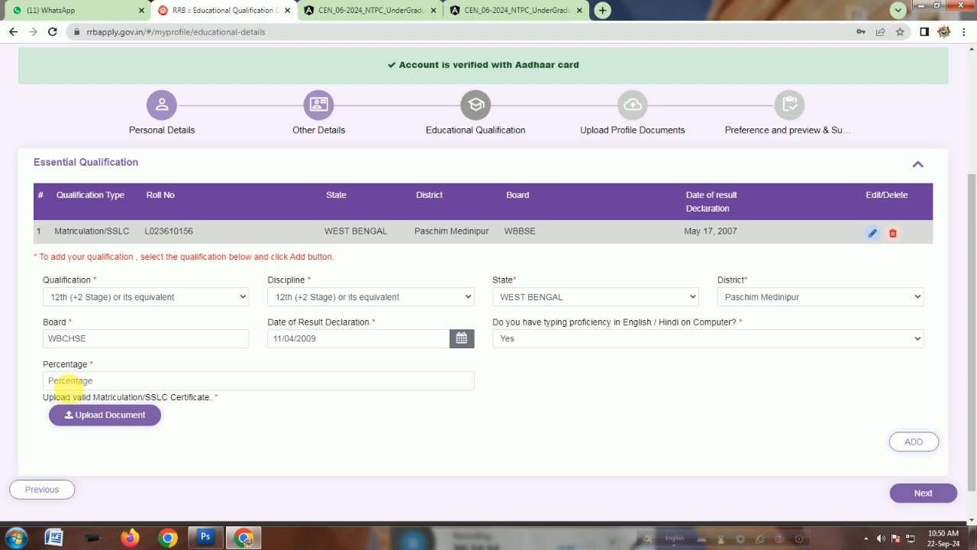
{"action": "left_click", "coordinate": [72, 380]}
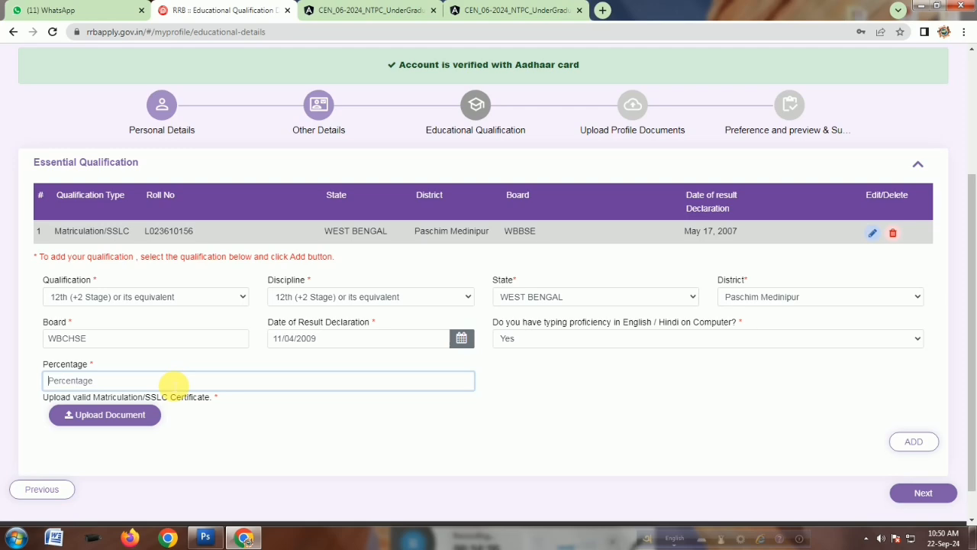
{"action": "type", "text": "56"}
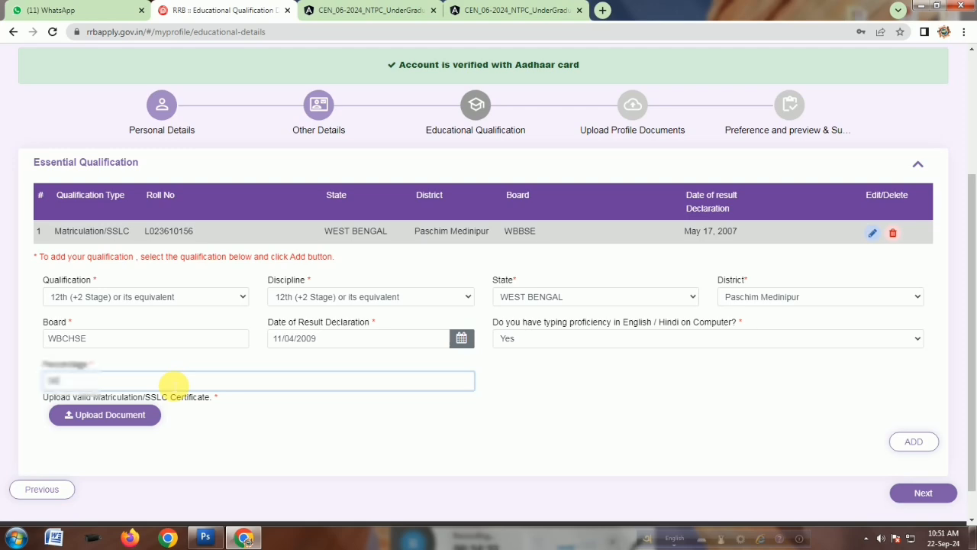
Upload the HS MARK SHEET PDF from the Desktop as the qualification's certificate.
{"action": "left_click", "coordinate": [112, 416]}
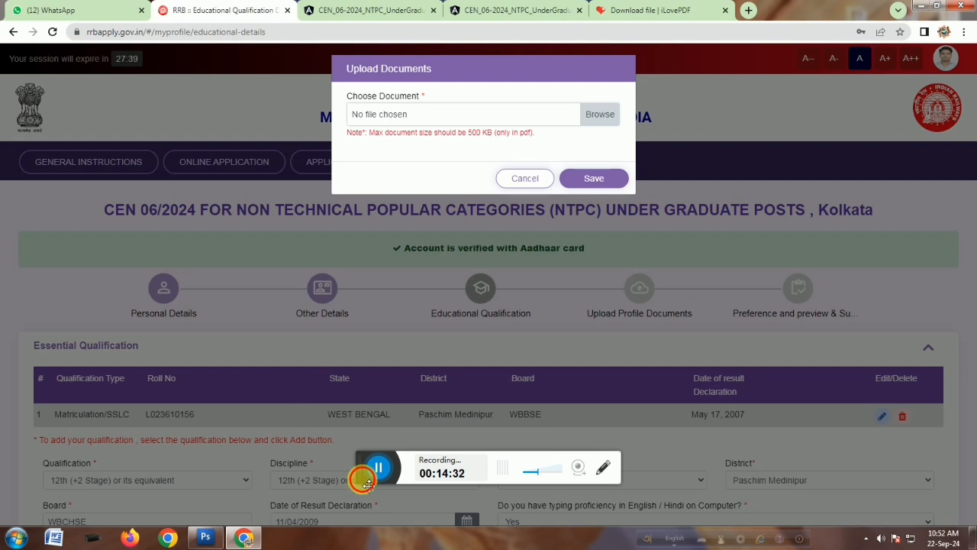
{"action": "left_click_drag", "start_coordinate": [362, 474], "coordinate": [378, 544]}
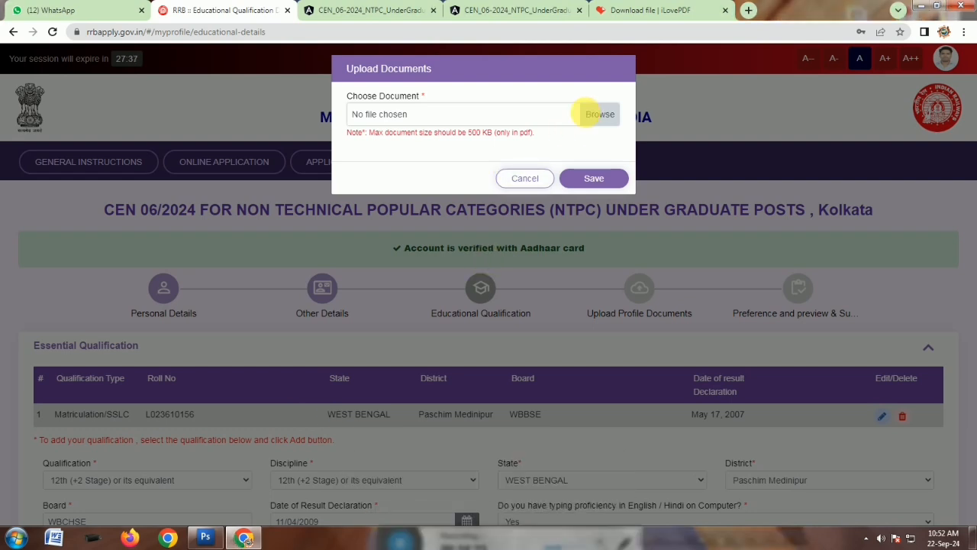
{"action": "left_click", "coordinate": [597, 127]}
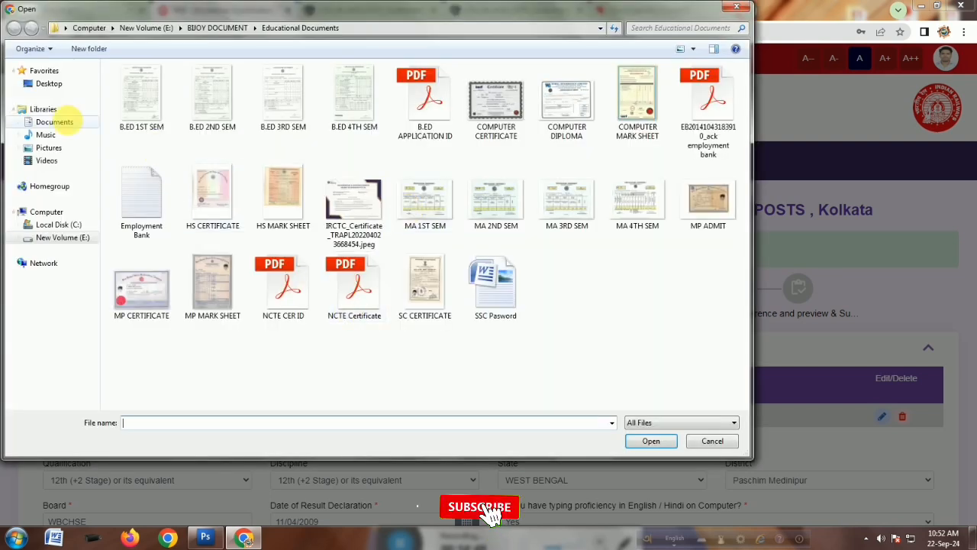
{"action": "left_click", "coordinate": [48, 83]}
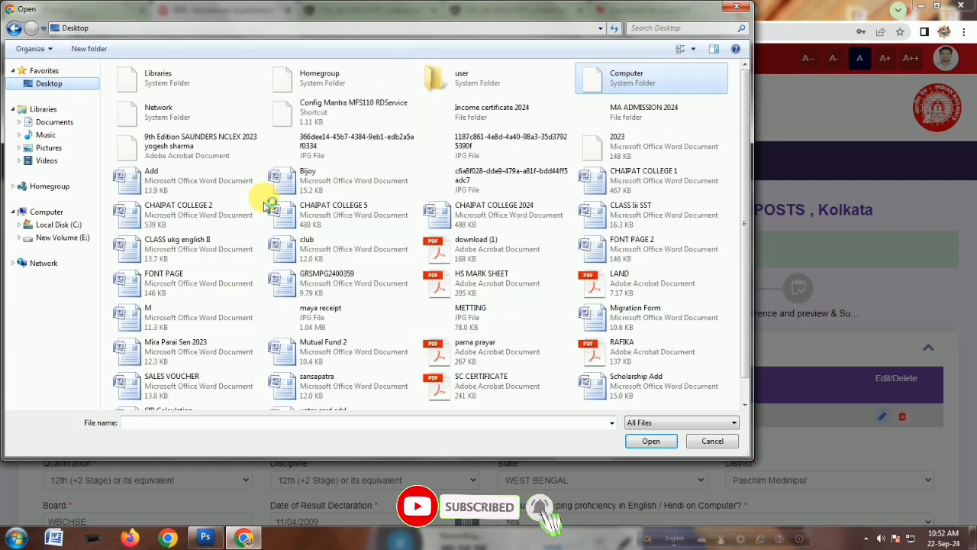
{"action": "left_click", "coordinate": [496, 287]}
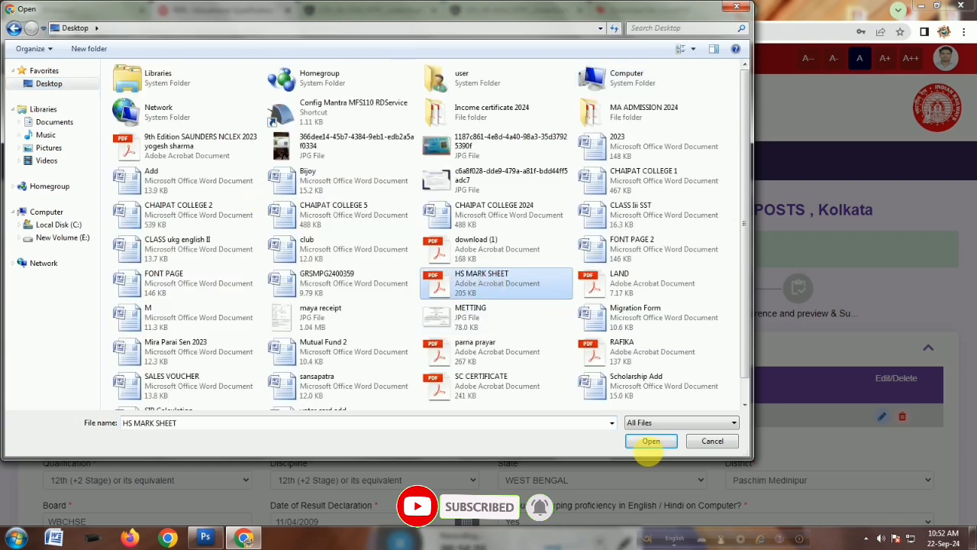
{"action": "left_click", "coordinate": [651, 443]}
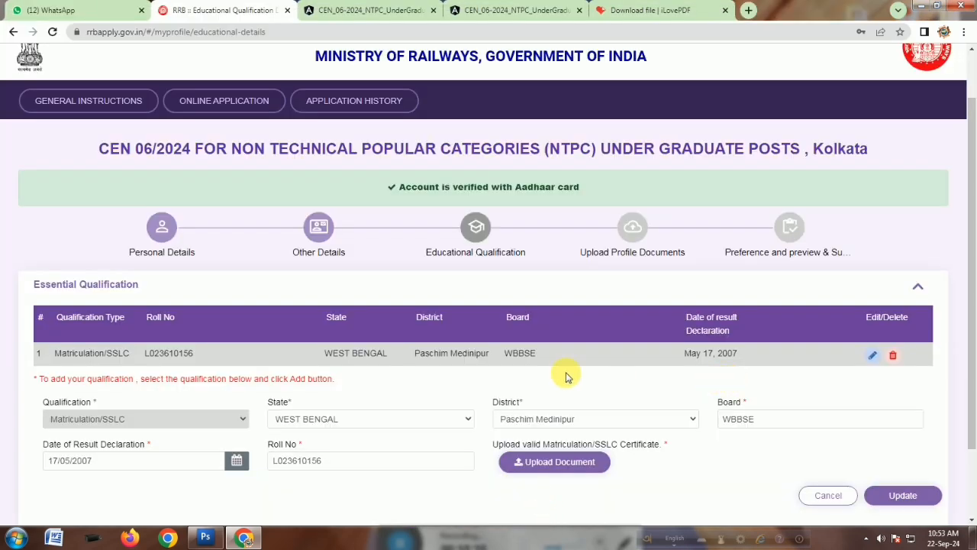
Proceed to the Upload Profile Documents page and dismiss the existing photo and signature notice.
{"action": "scroll", "coordinate": [488, 427], "scroll_direction": "down", "scroll_amount": 2}
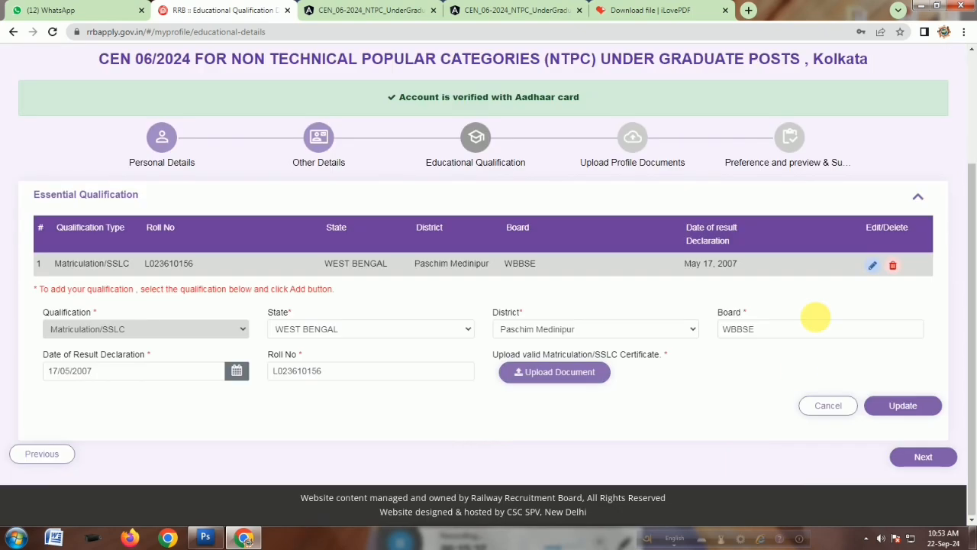
{"action": "left_click", "coordinate": [921, 458]}
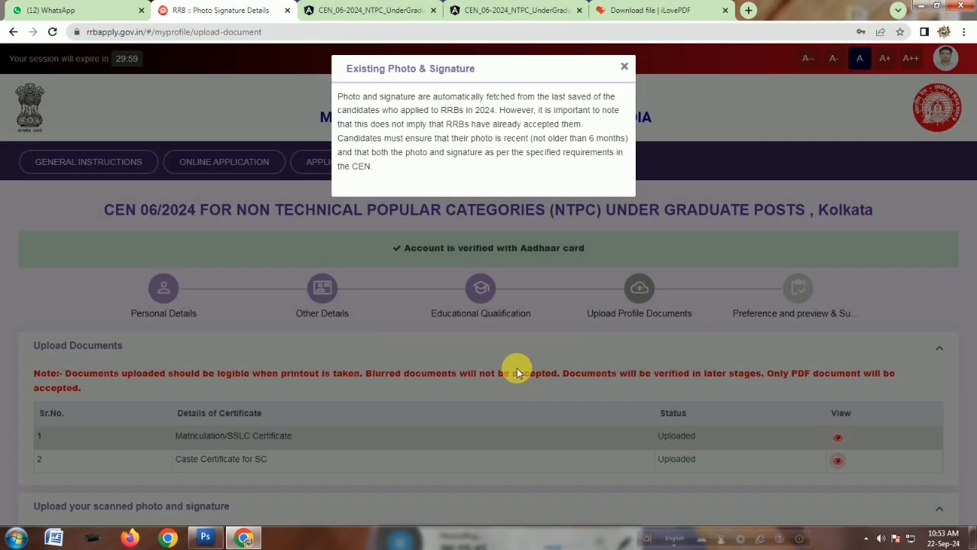
{"action": "left_click", "coordinate": [625, 67]}
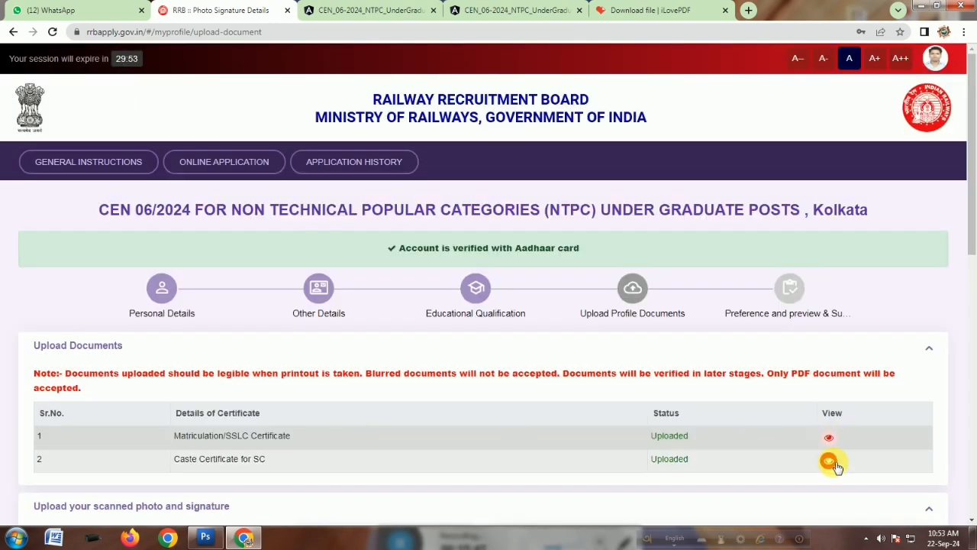
Review the uploaded certificates list and the photo and signature size specifications.
{"action": "scroll", "coordinate": [672, 466], "scroll_direction": "down", "scroll_amount": 2}
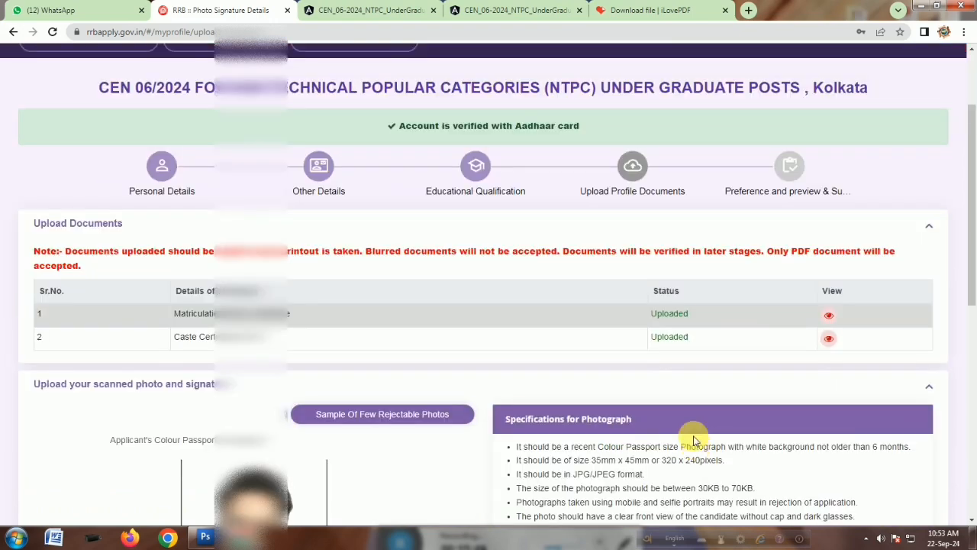
{"action": "scroll", "coordinate": [653, 426], "scroll_direction": "down", "scroll_amount": 7}
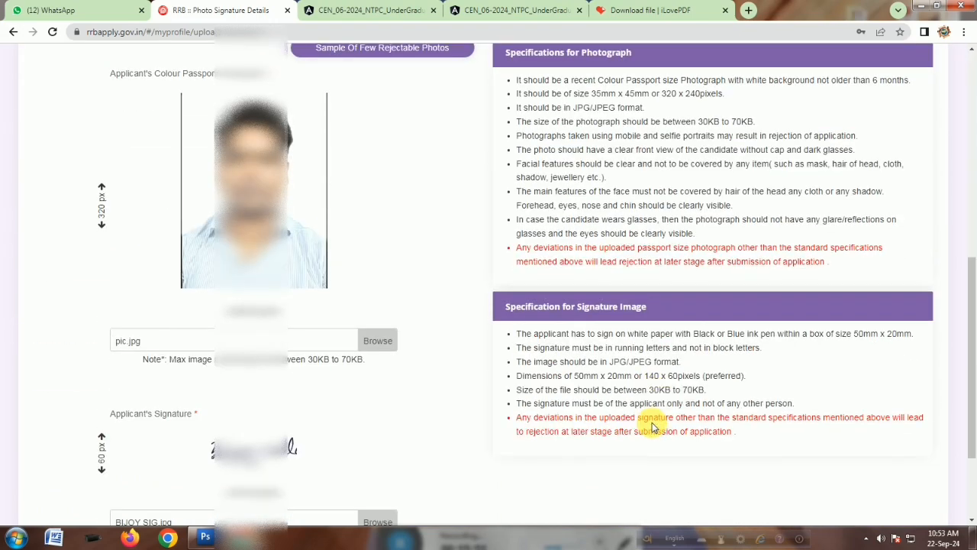
{"action": "scroll", "coordinate": [653, 426], "scroll_direction": "up", "scroll_amount": 1}
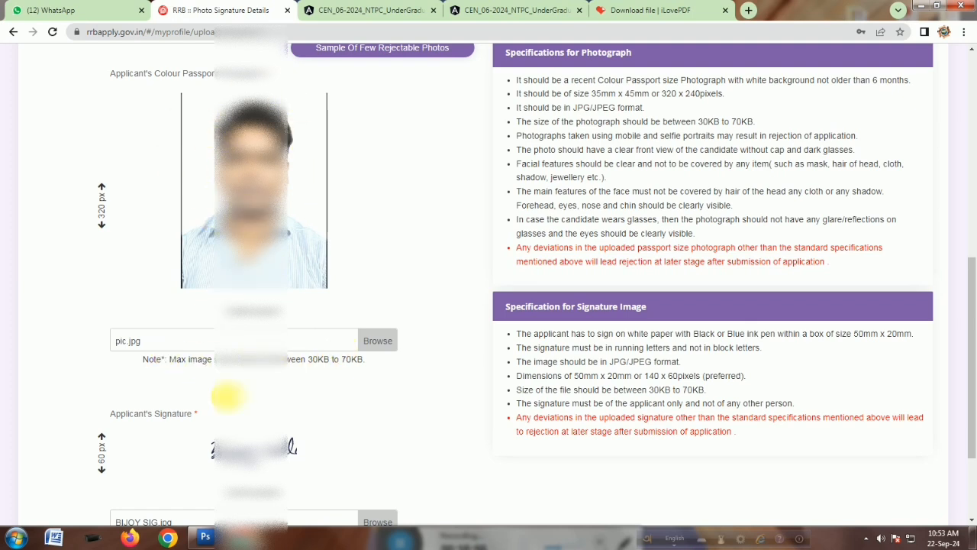
{"action": "left_click_drag", "start_coordinate": [310, 359], "coordinate": [365, 368]}
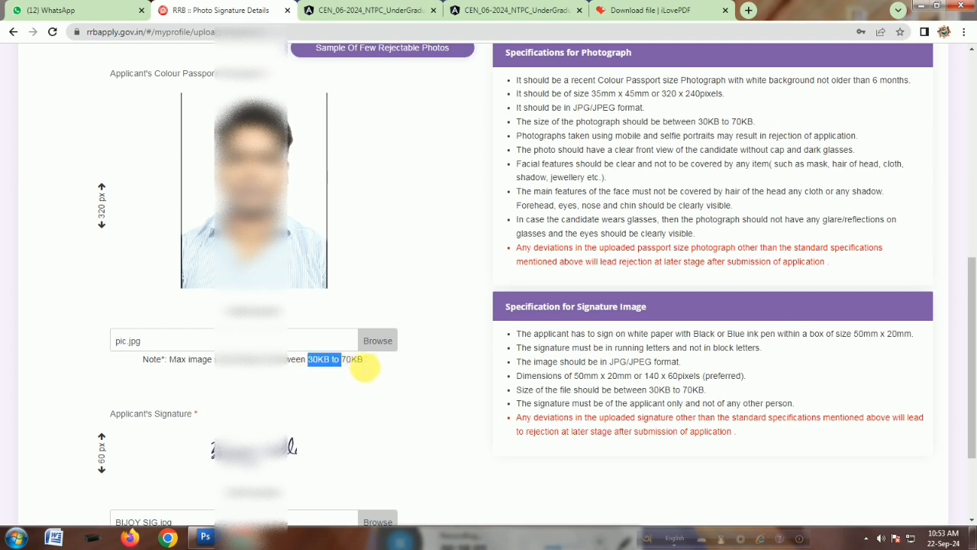
{"action": "left_click", "coordinate": [344, 387]}
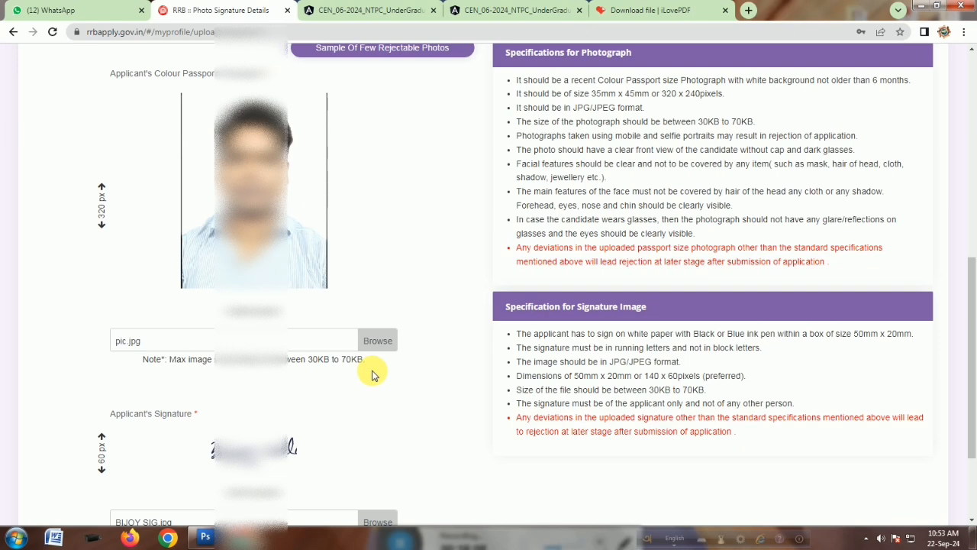
{"action": "scroll", "coordinate": [372, 374], "scroll_direction": "down", "scroll_amount": 3}
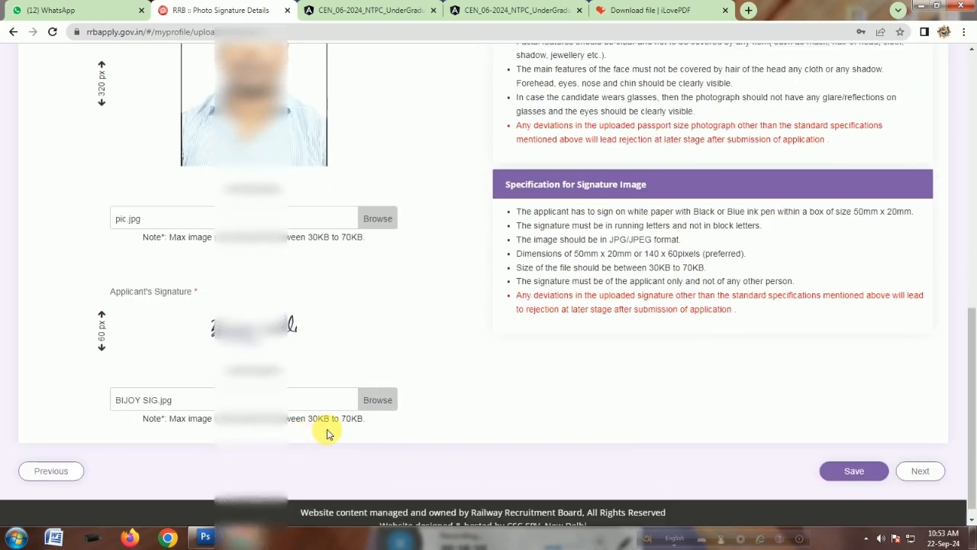
Save the uploaded photo and signature and continue to the post preference page.
{"action": "left_click_drag", "start_coordinate": [308, 419], "coordinate": [360, 437]}
{"action": "left_click", "coordinate": [258, 344]}
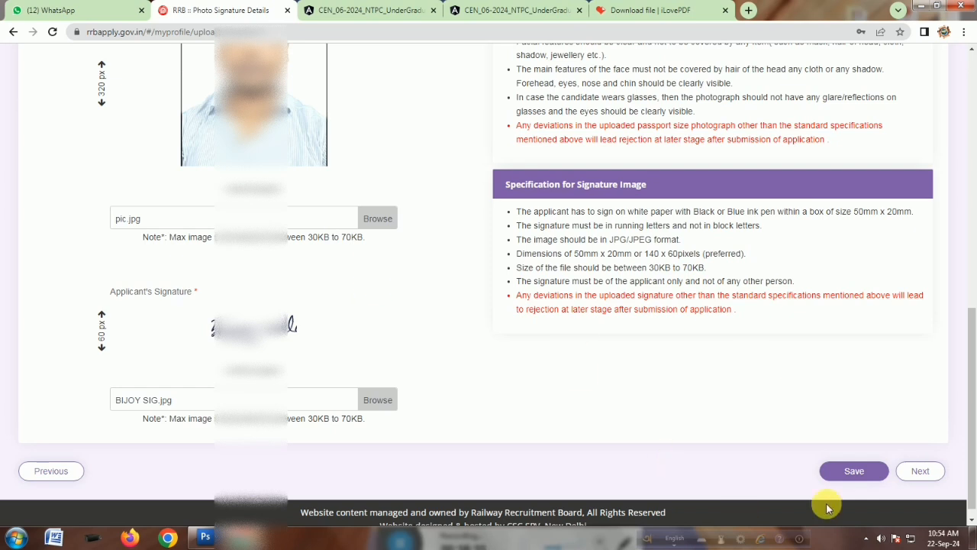
{"action": "left_click", "coordinate": [871, 478]}
{"action": "left_click", "coordinate": [920, 471]}
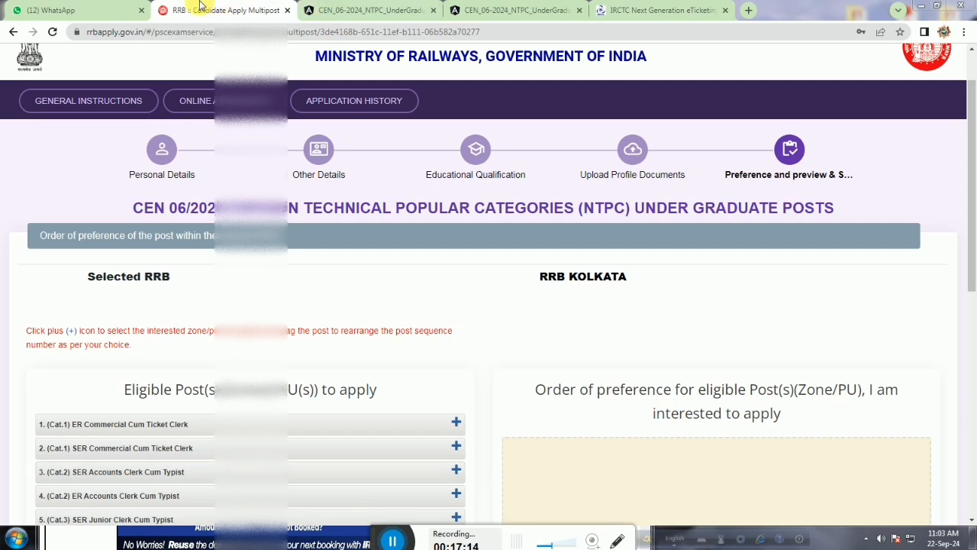
Add all seven eligible RRB Kolkata posts to the order of preference, starting with SER Commercial Cum Ticket Clerk.
{"action": "scroll", "coordinate": [406, 235], "scroll_direction": "down", "scroll_amount": 3}
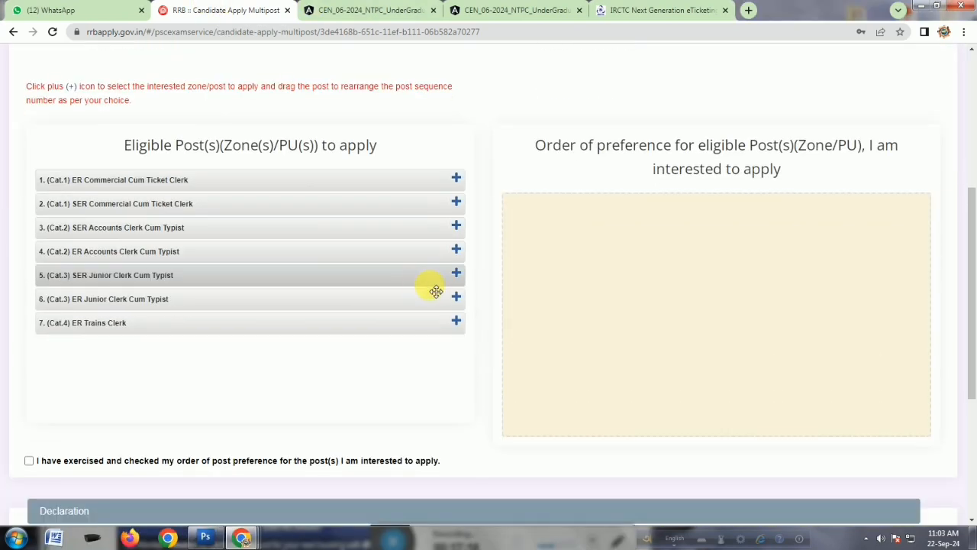
{"action": "scroll", "coordinate": [436, 291], "scroll_direction": "up", "scroll_amount": 1}
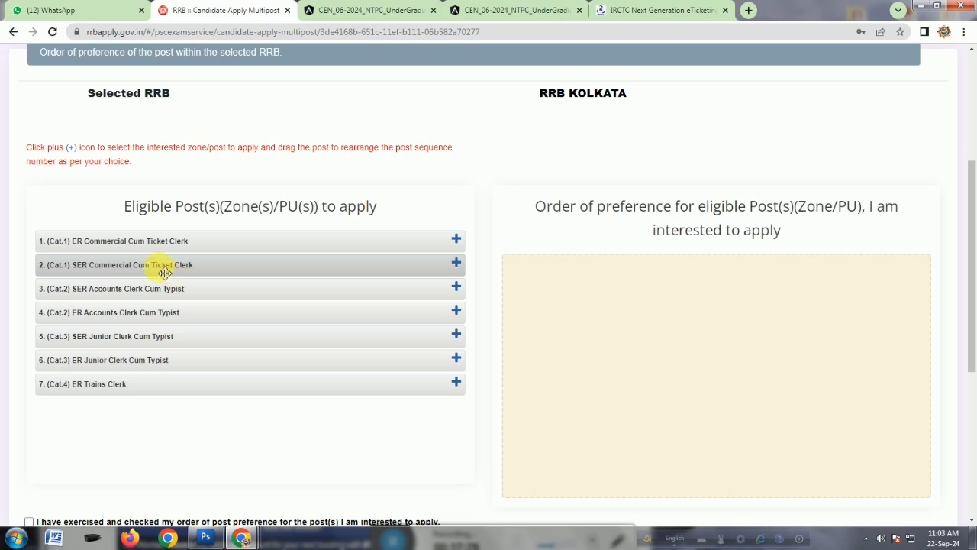
{"action": "left_click", "coordinate": [457, 264]}
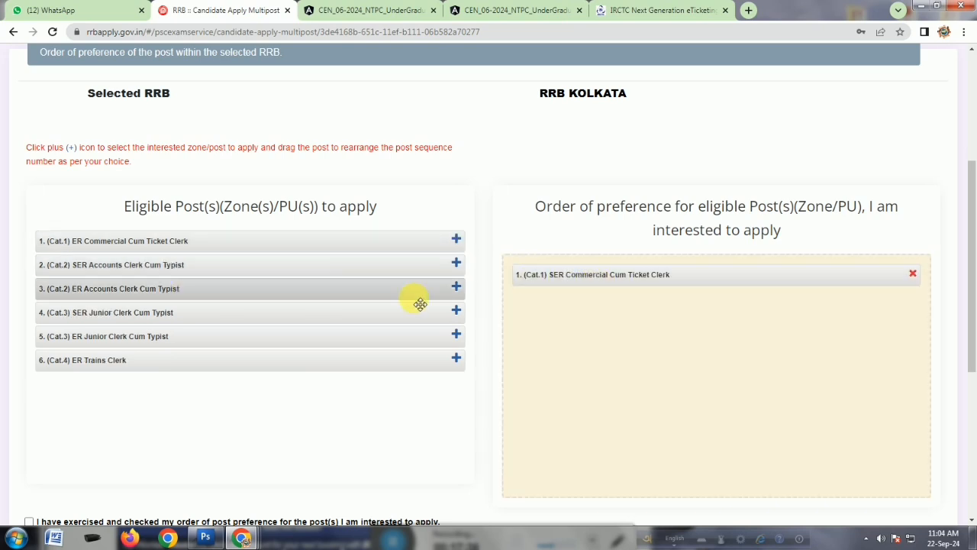
{"action": "left_click", "coordinate": [457, 288]}
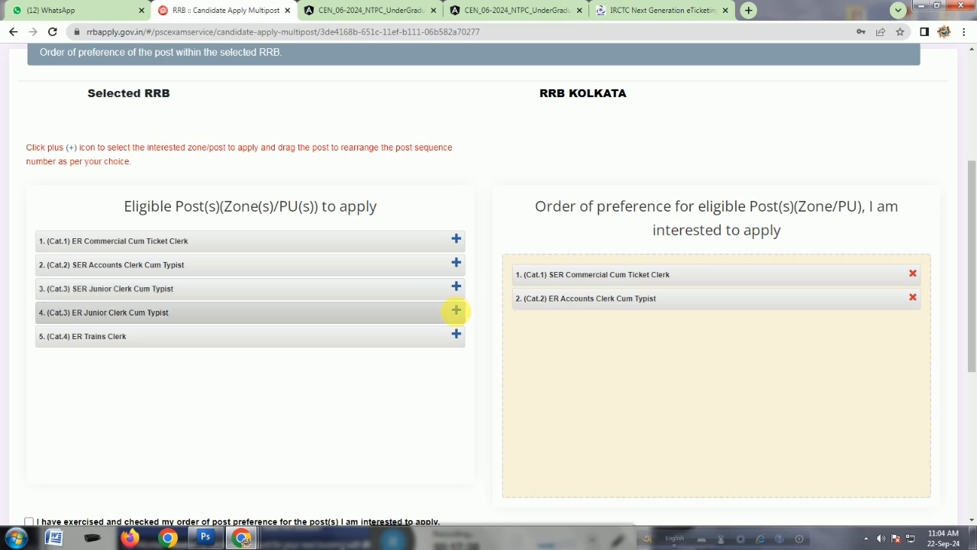
{"action": "left_click", "coordinate": [456, 311]}
{"action": "left_click", "coordinate": [459, 290]}
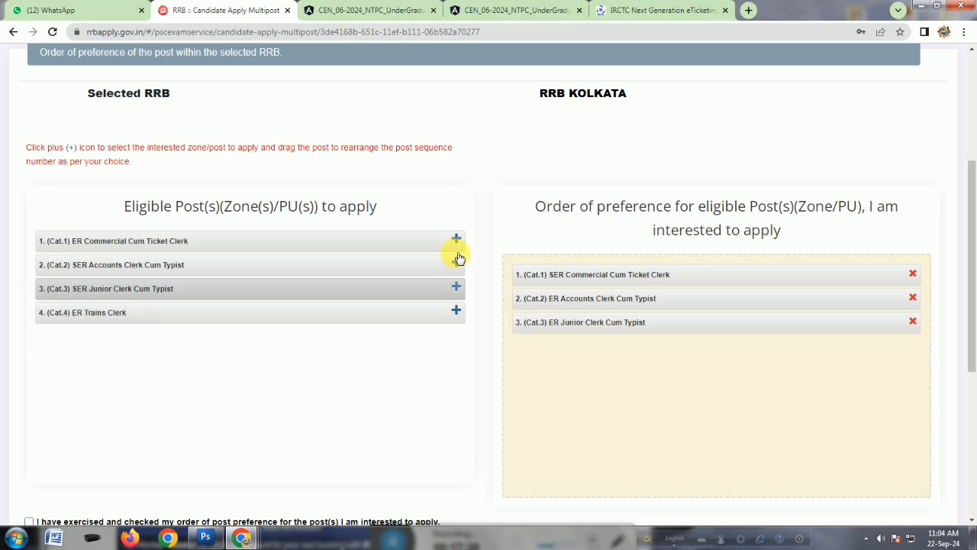
{"action": "left_click", "coordinate": [458, 262]}
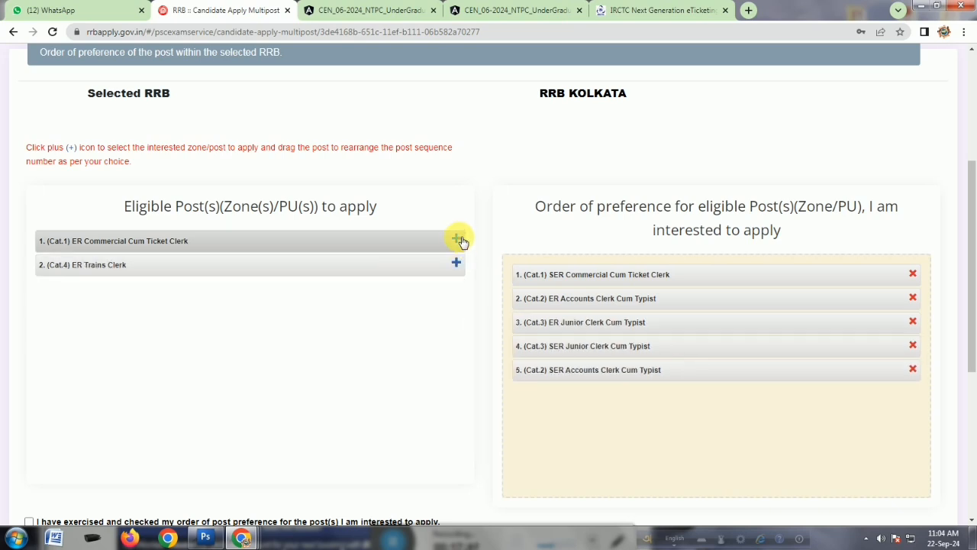
{"action": "left_click", "coordinate": [457, 240]}
{"action": "left_click", "coordinate": [457, 239]}
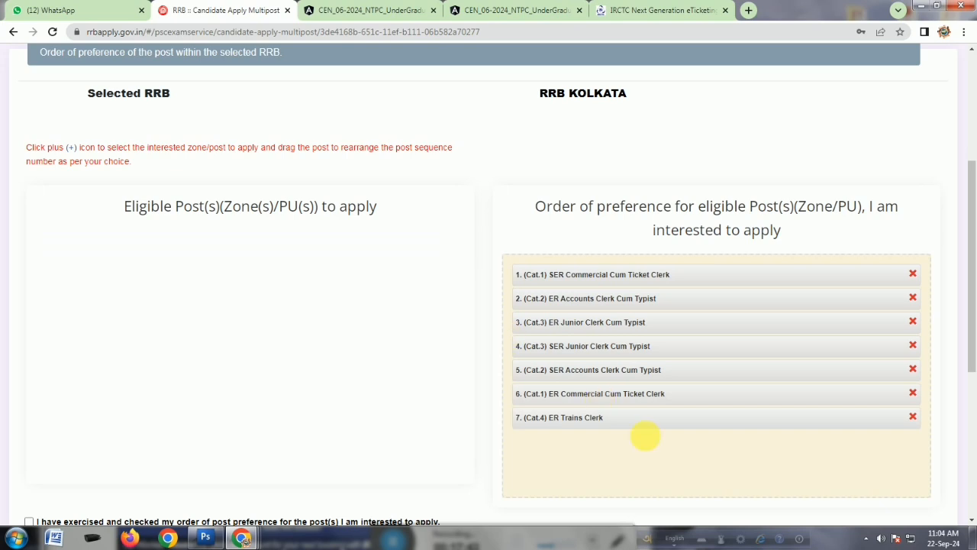
Tick the preference confirmation and the eligibility declaration, and enter the place of application.
{"action": "scroll", "coordinate": [626, 430], "scroll_direction": "down", "scroll_amount": 1}
{"action": "scroll", "coordinate": [672, 432], "scroll_direction": "down", "scroll_amount": 1}
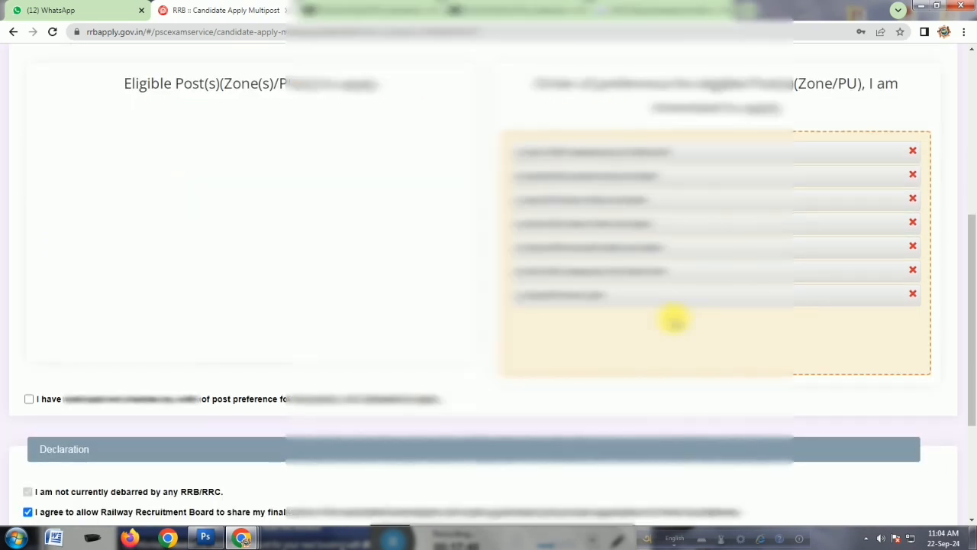
{"action": "scroll", "coordinate": [675, 320], "scroll_direction": "down", "scroll_amount": 3}
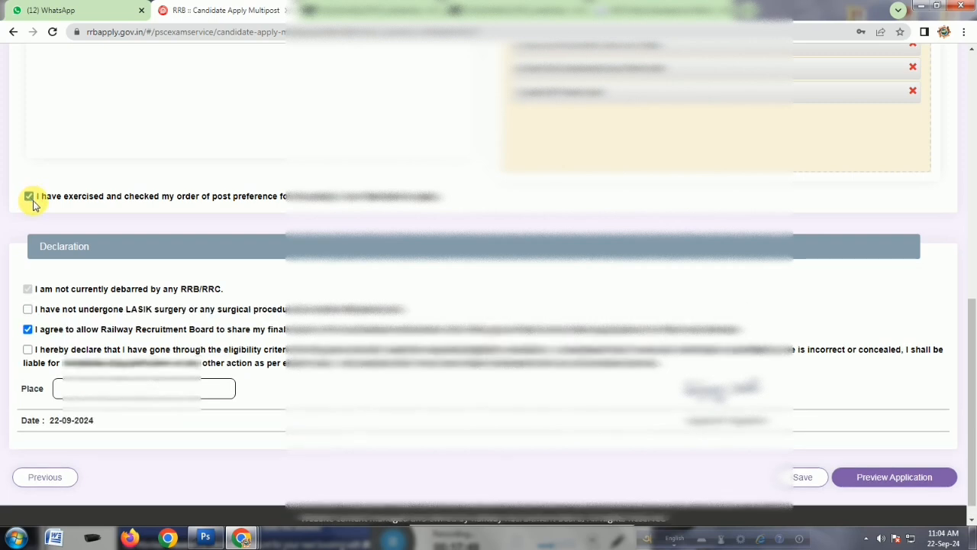
{"action": "left_click", "coordinate": [31, 197]}
{"action": "left_click", "coordinate": [28, 349]}
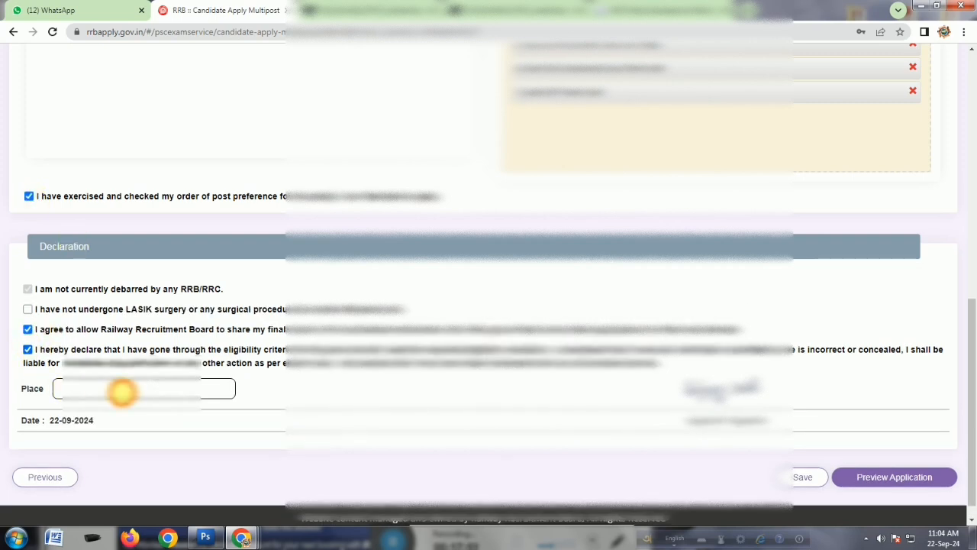
{"action": "left_click", "coordinate": [122, 391]}
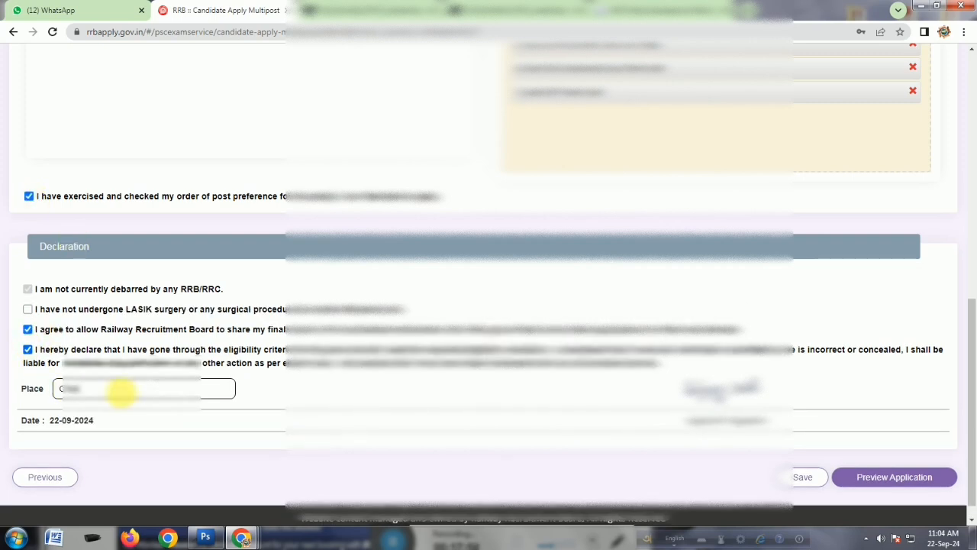
Tick the LASIK surgery undertaking and open the application preview.
{"action": "left_click", "coordinate": [900, 480]}
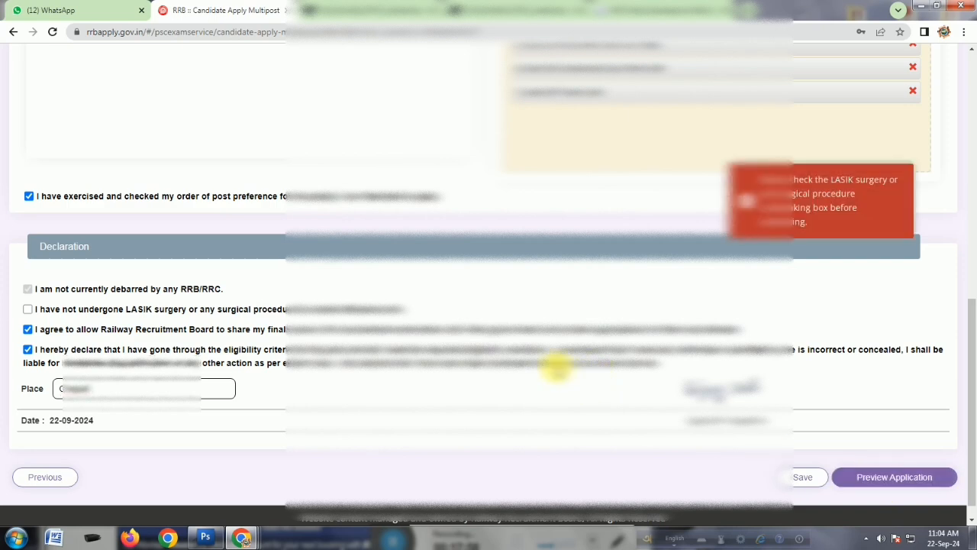
{"action": "left_click", "coordinate": [27, 308]}
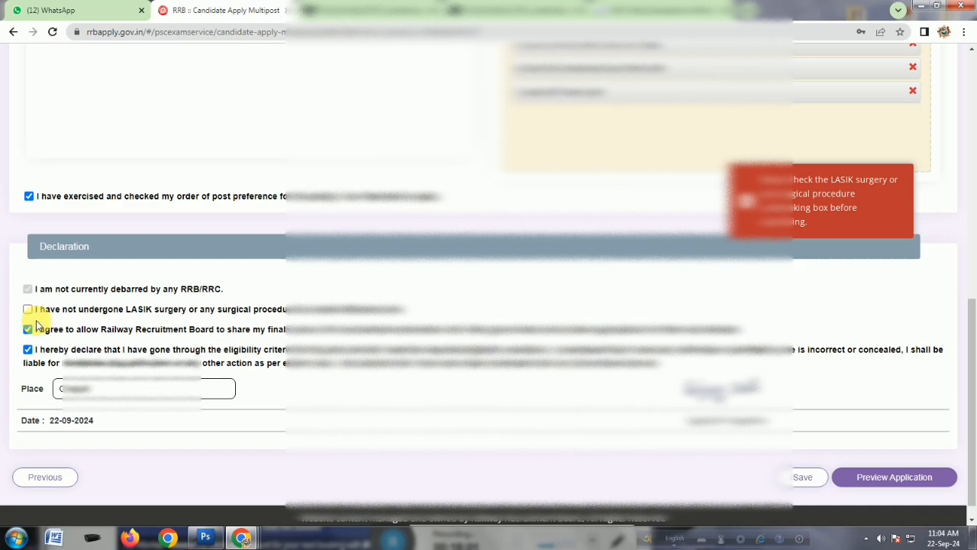
{"action": "left_click", "coordinate": [802, 475]}
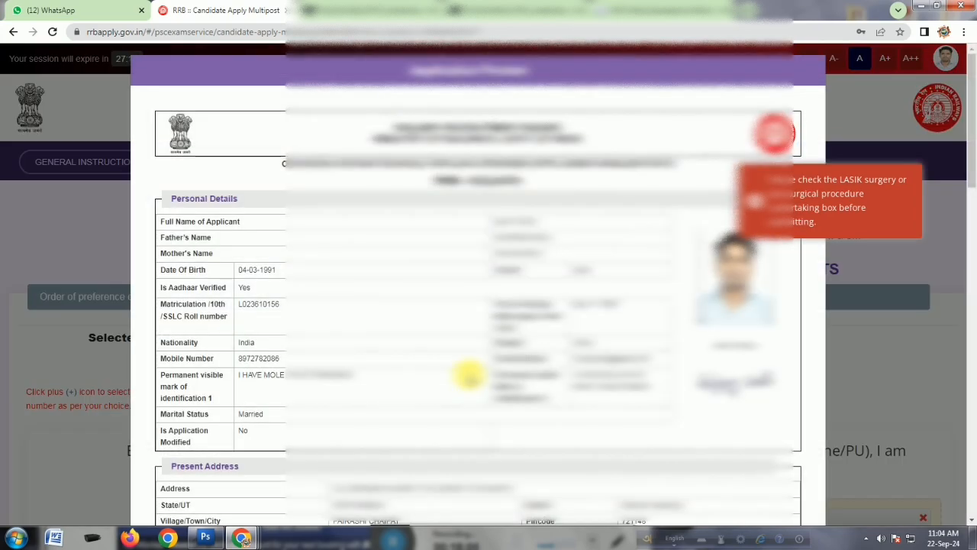
Submit the previewed application and confirm the final submission.
{"action": "scroll", "coordinate": [468, 374], "scroll_direction": "down", "scroll_amount": 15}
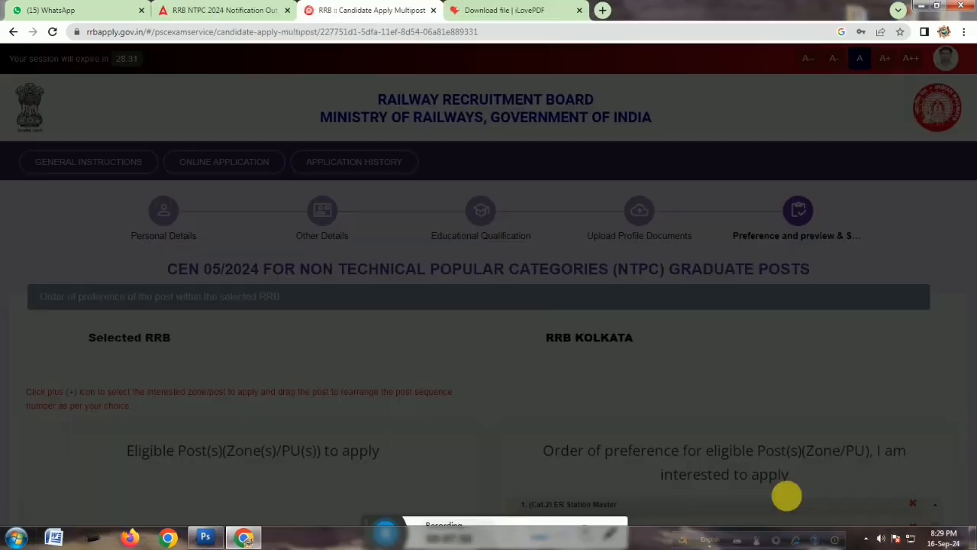
{"action": "left_click", "coordinate": [784, 496]}
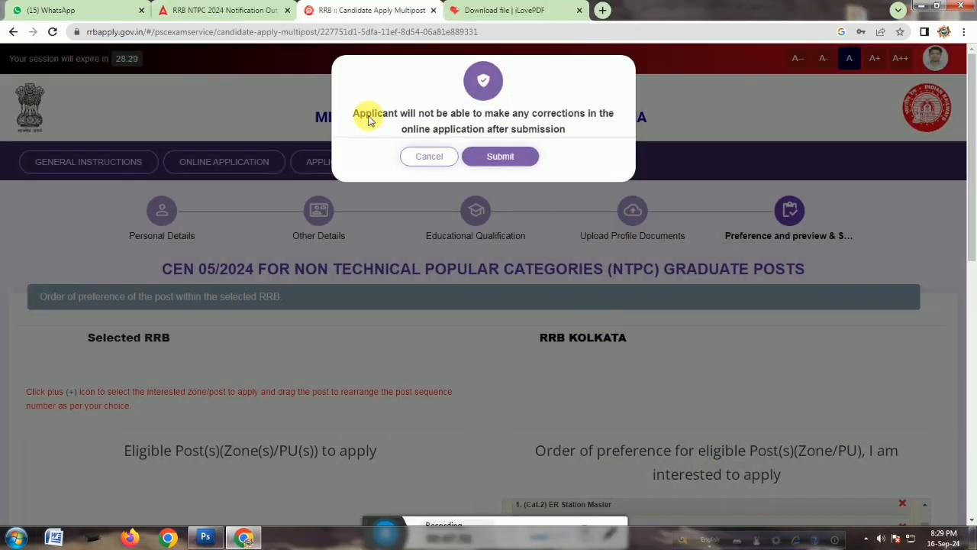
{"action": "left_click", "coordinate": [505, 157]}
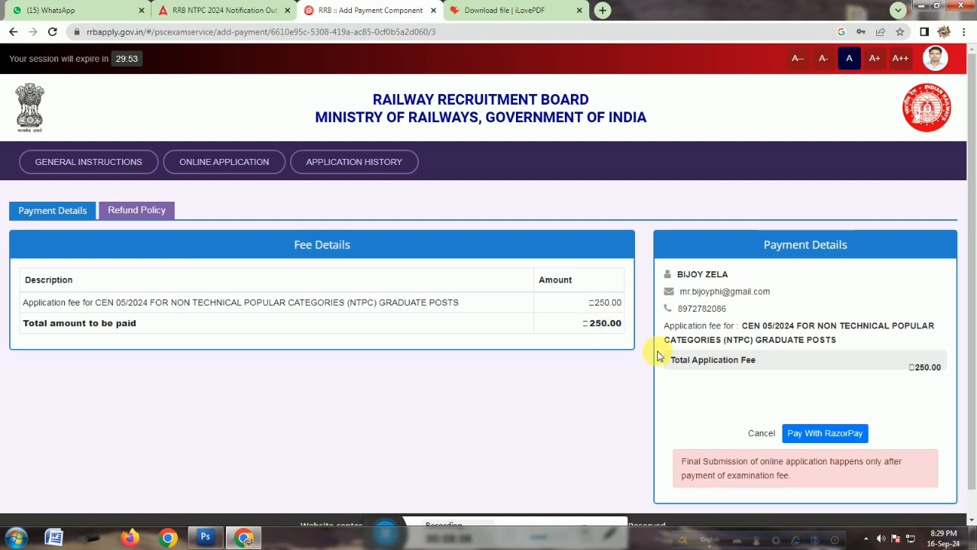
Pay the ₹250 application fee through Razorpay using the UPI QR code option.
{"action": "left_click", "coordinate": [838, 435]}
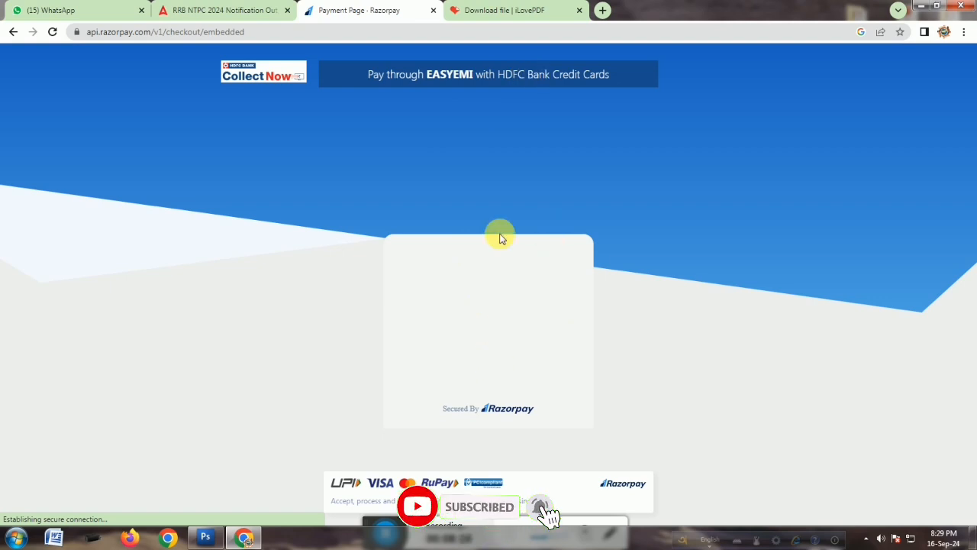
{"action": "left_click", "coordinate": [423, 77]}
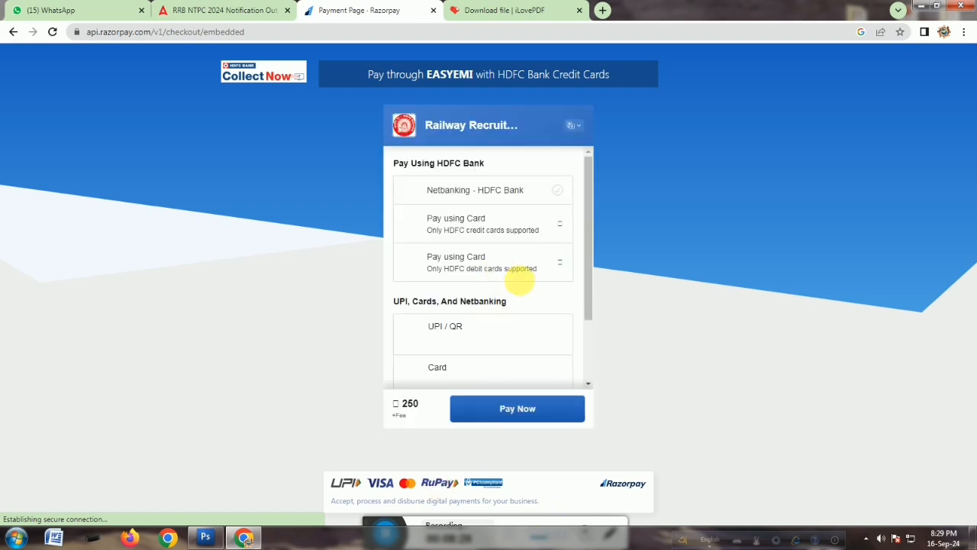
{"action": "scroll", "coordinate": [509, 321], "scroll_direction": "down", "scroll_amount": 2}
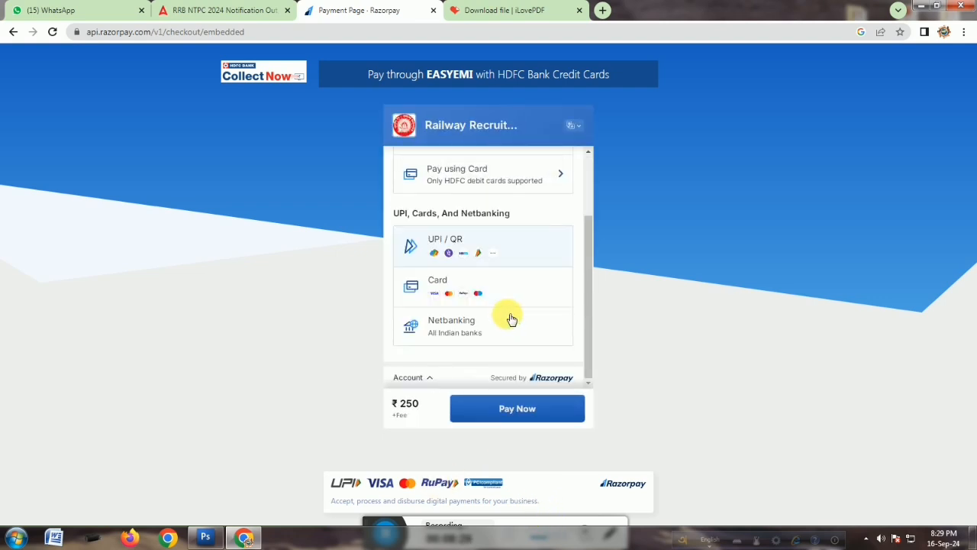
{"action": "left_click", "coordinate": [468, 249]}
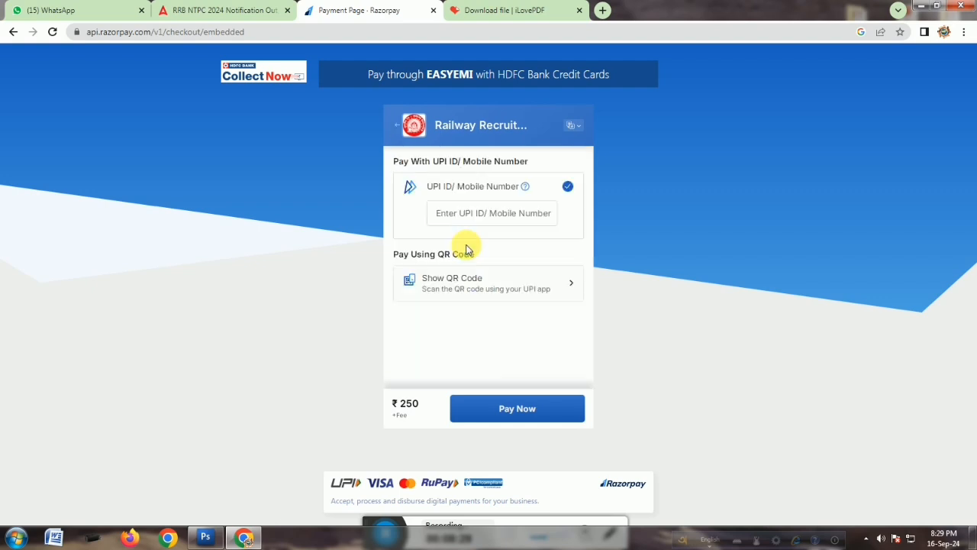
{"action": "left_click", "coordinate": [513, 284]}
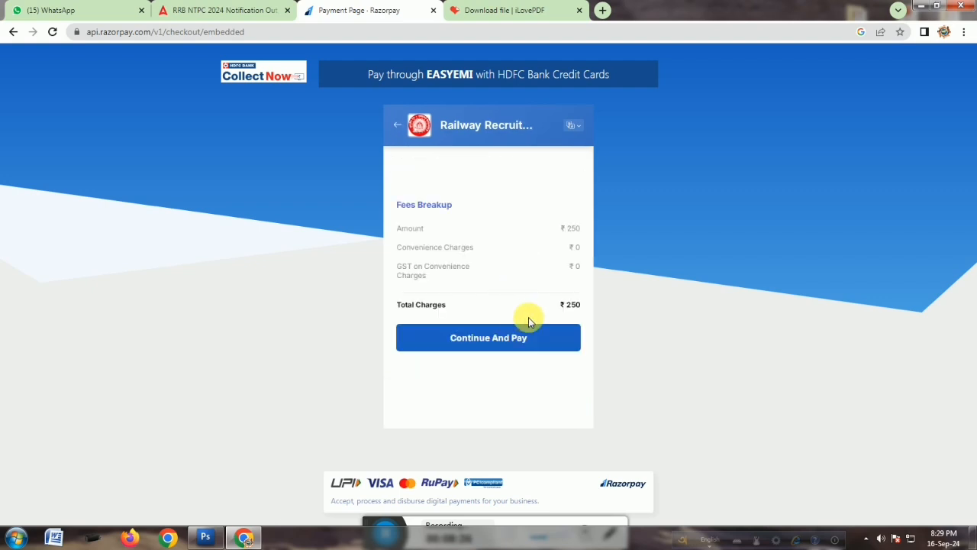
{"action": "left_click", "coordinate": [491, 343]}
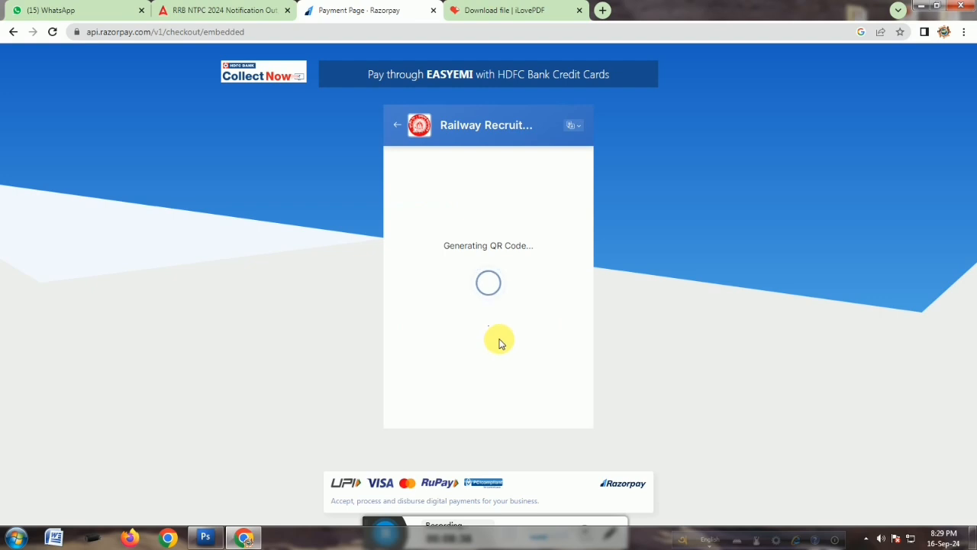